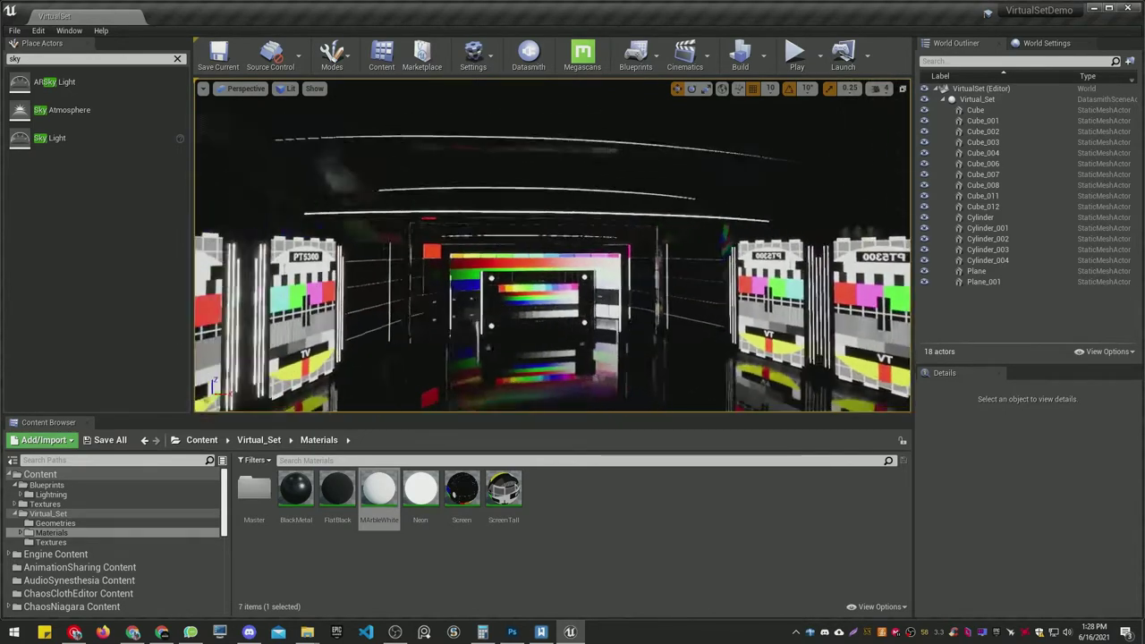
Check the set unlit and lit, then place a Spot Light from the 'spot' actor search
key("alt+3")
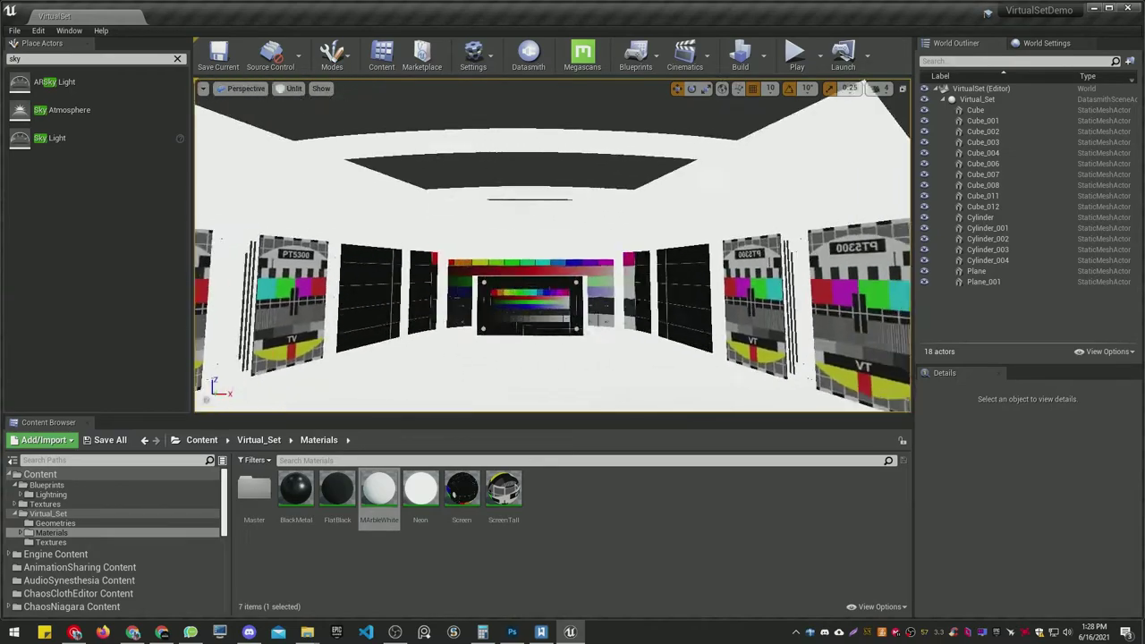
key("alt+4")
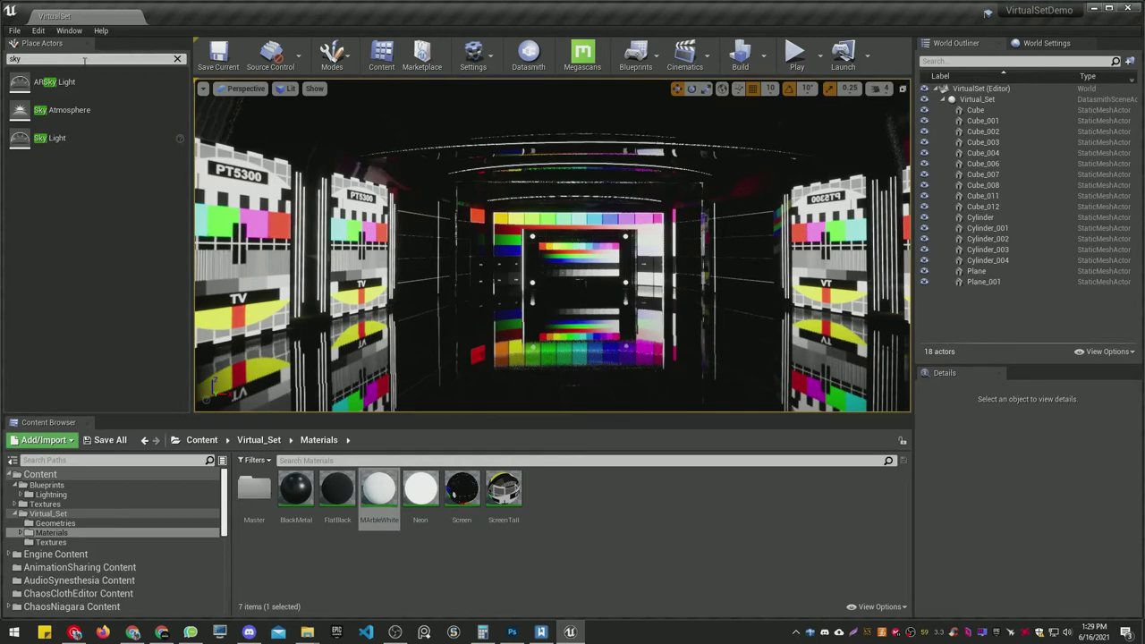
key("BackSpace")
key("BackSpace")
type("pot")
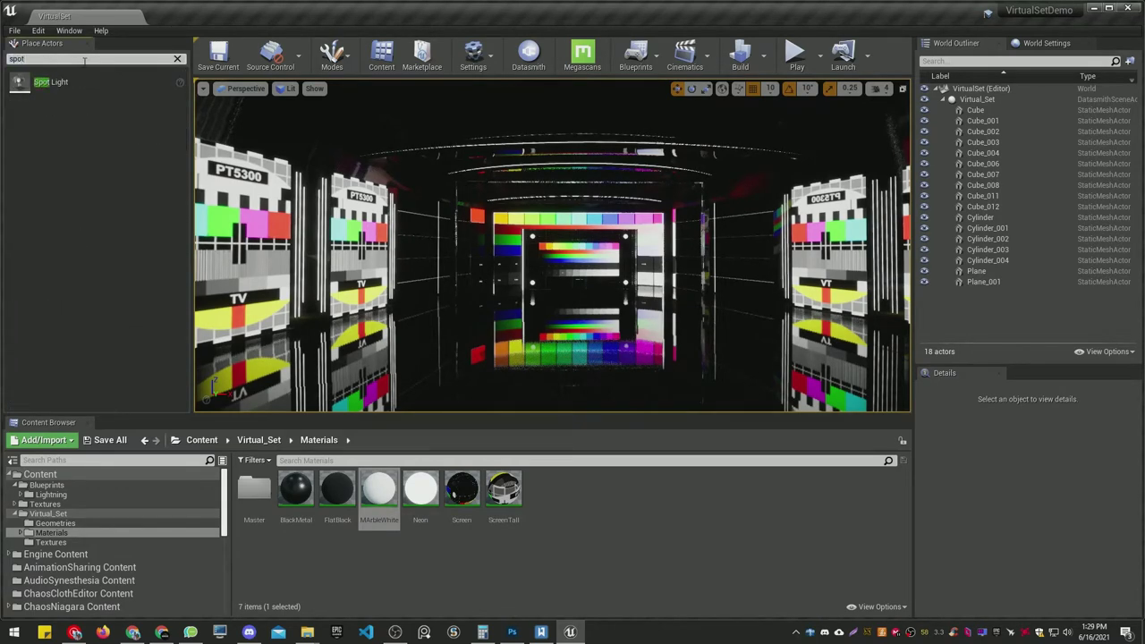
left_click_drag(63, 83, 637, 340)
left_click(589, 327)
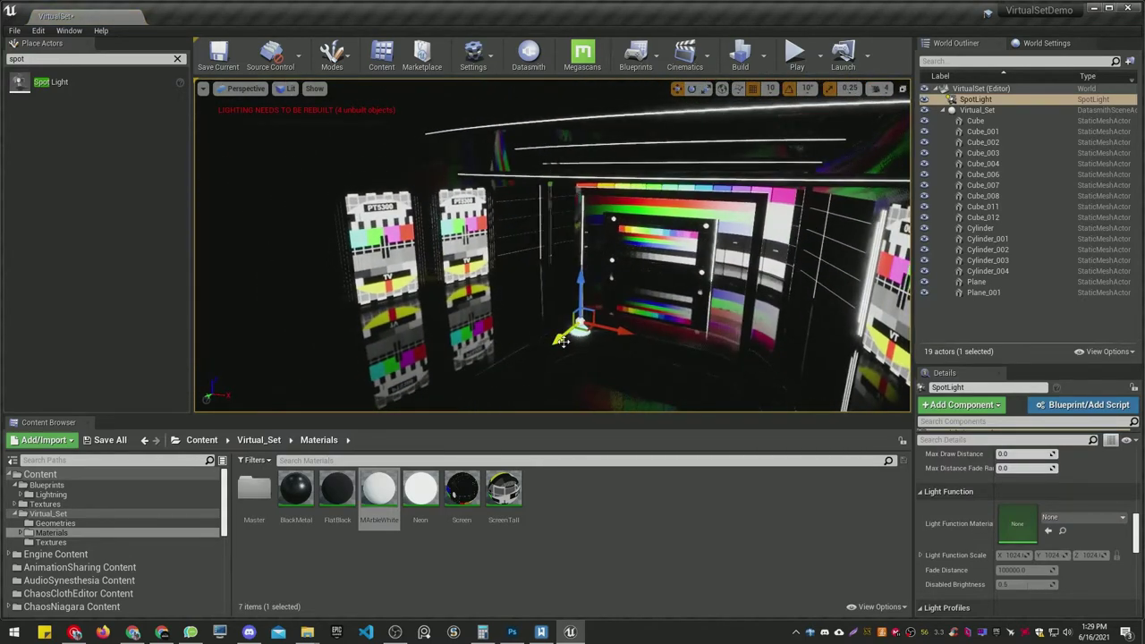
Raise the spot light, widen its outer cone to 90° and enlarge its attenuation radius to about 9928
left_click_drag(635, 241, 642, 139)
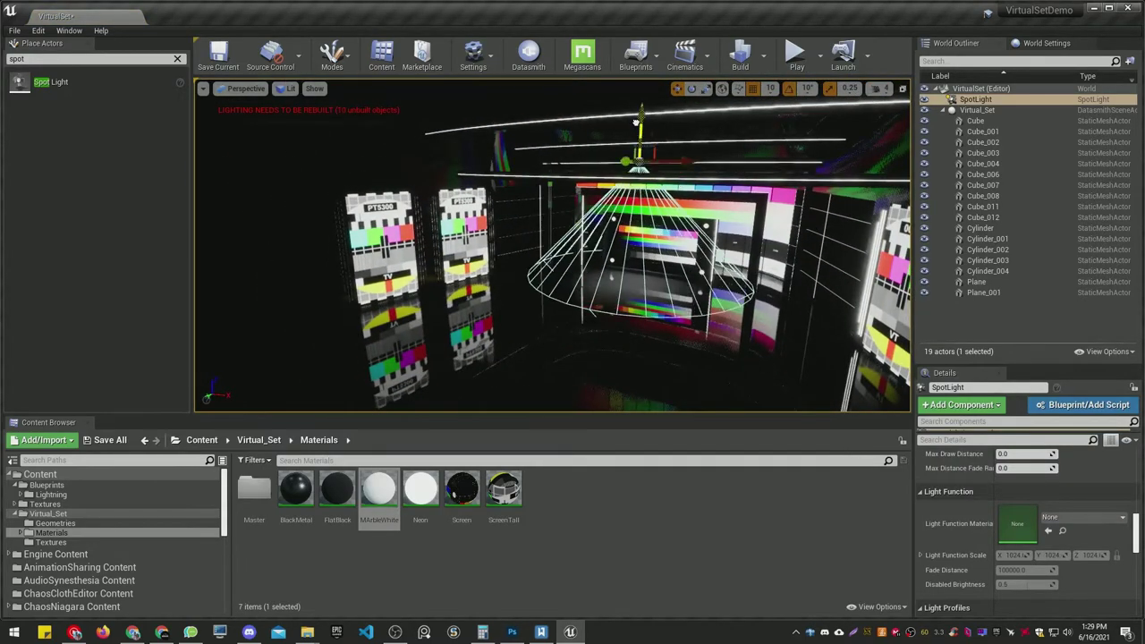
scroll(1073, 546, "up", 3)
scroll(1073, 544, "up", 3)
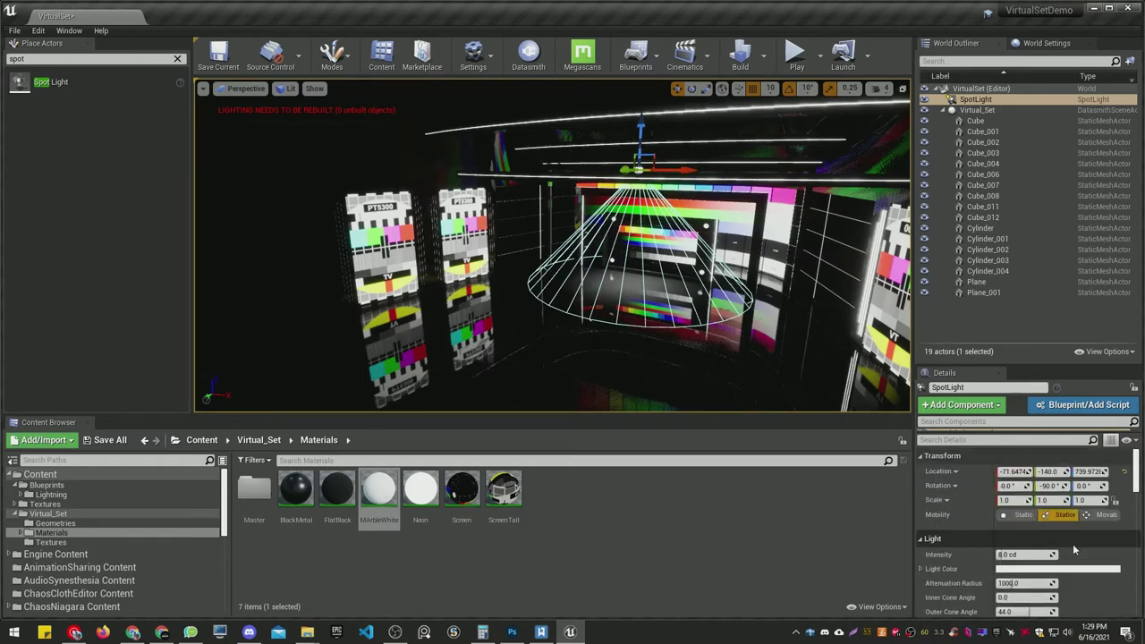
scroll(1072, 544, "up", 3)
mouse_move(1025, 536)
left_mouse_down()
mouse_move(1056, 536)
mouse_move(1056, 507)
left_mouse_up()
scroll(1076, 514, "up", 2)
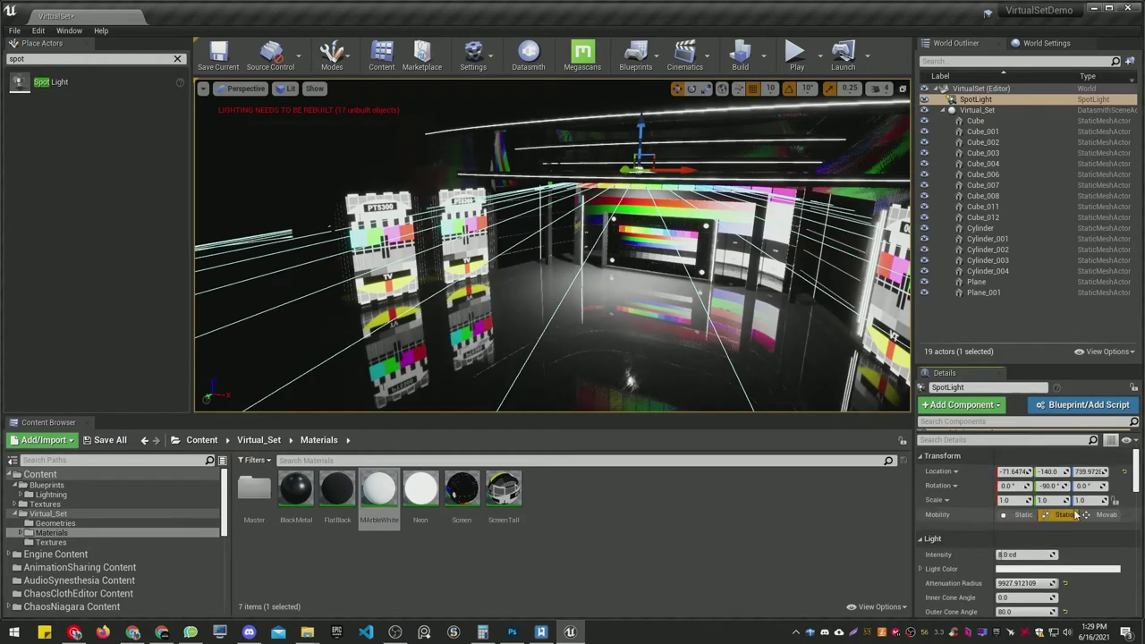
left_click_drag(1035, 364, 1035, 229)
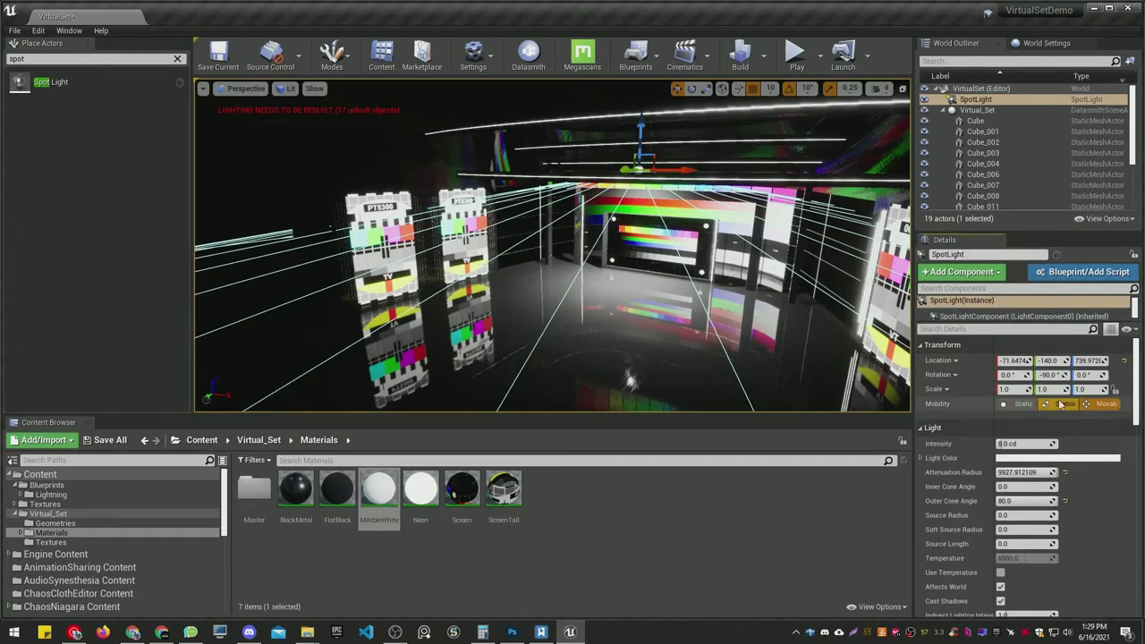
Lower the spot light by 30 units while viewing it near the test-card panels
mouse_move(590, 328)
right_mouse_down()
mouse_move(573, 268)
mouse_move(590, 260)
mouse_move(536, 260)
right_mouse_up()
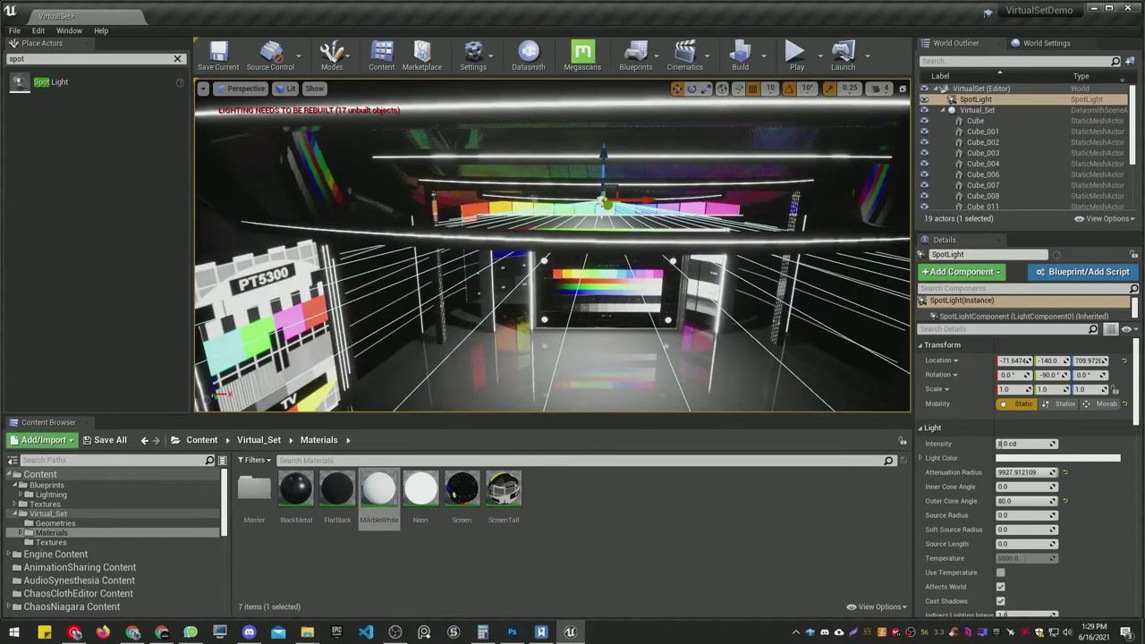
right_click_drag(555, 268, 484, 260)
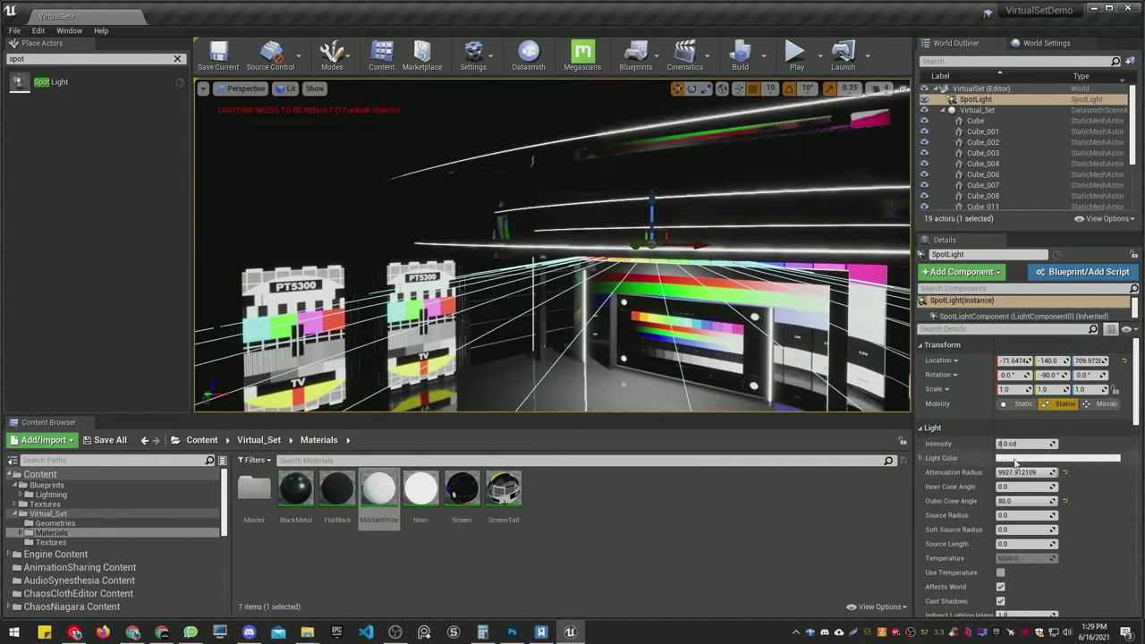
right_click_drag(712, 288, 680, 285)
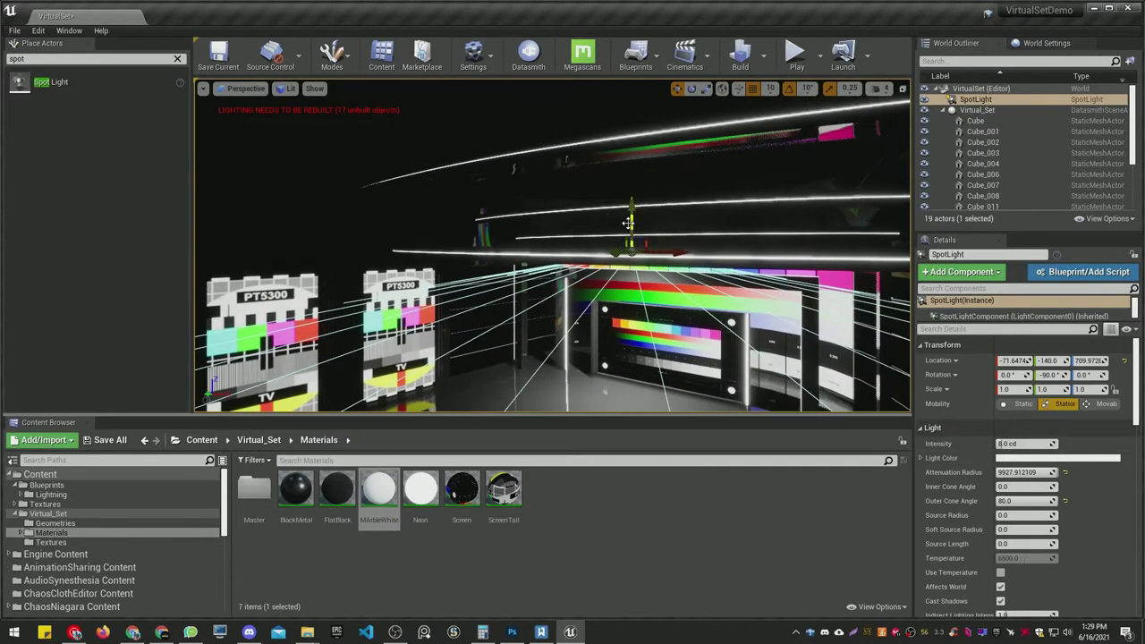
left_click_drag(632, 220, 634, 228)
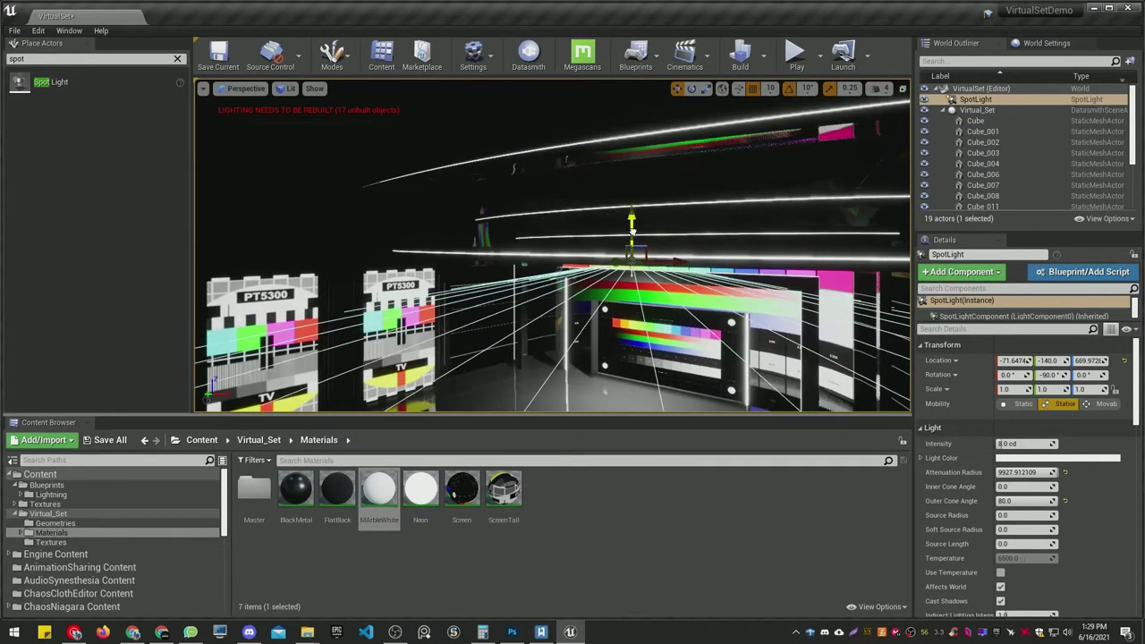
Keep the spot light's mobility at Stationary and lower it another 20 units
left_click(1106, 404)
right_click_drag(555, 251, 608, 250)
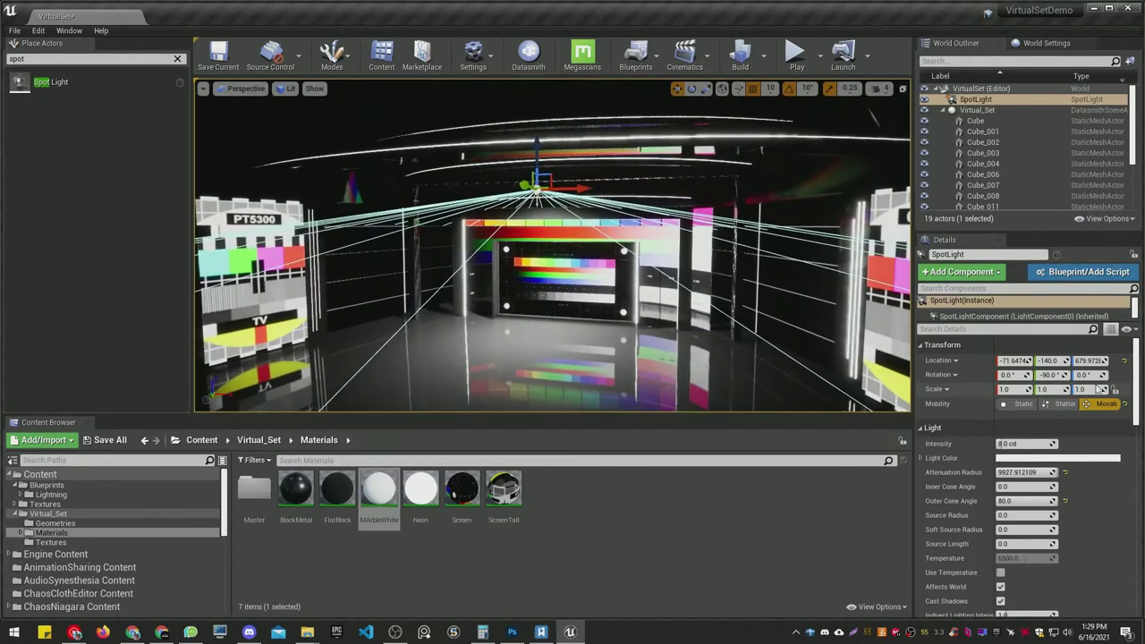
mouse_move(573, 250)
right_mouse_down()
mouse_move(537, 251)
mouse_move(608, 250)
right_mouse_up()
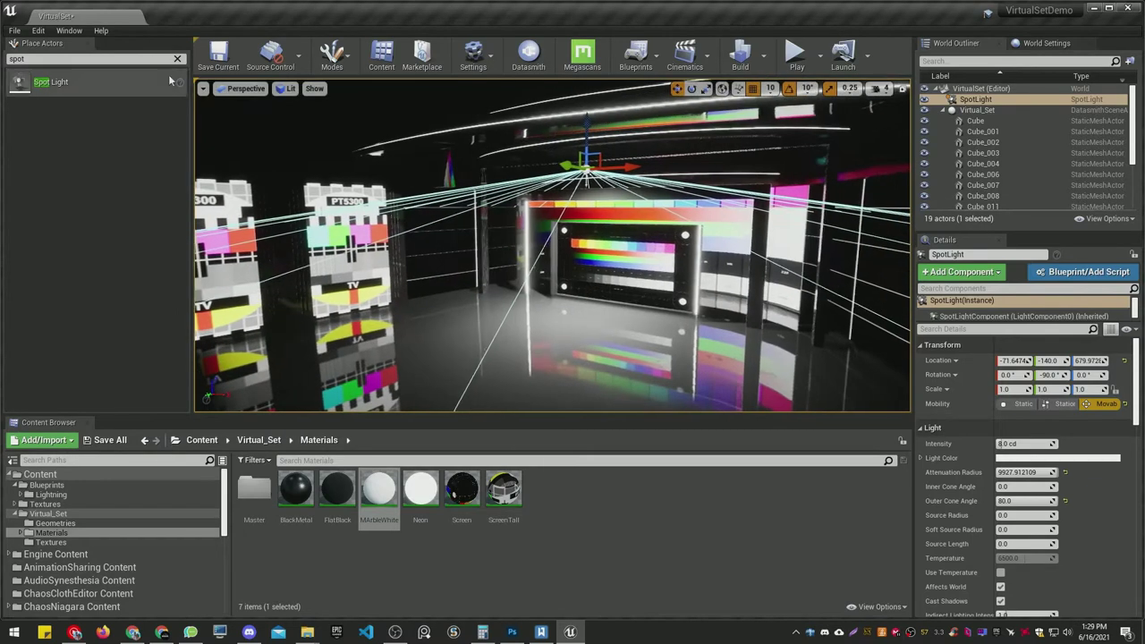
left_click(1061, 404)
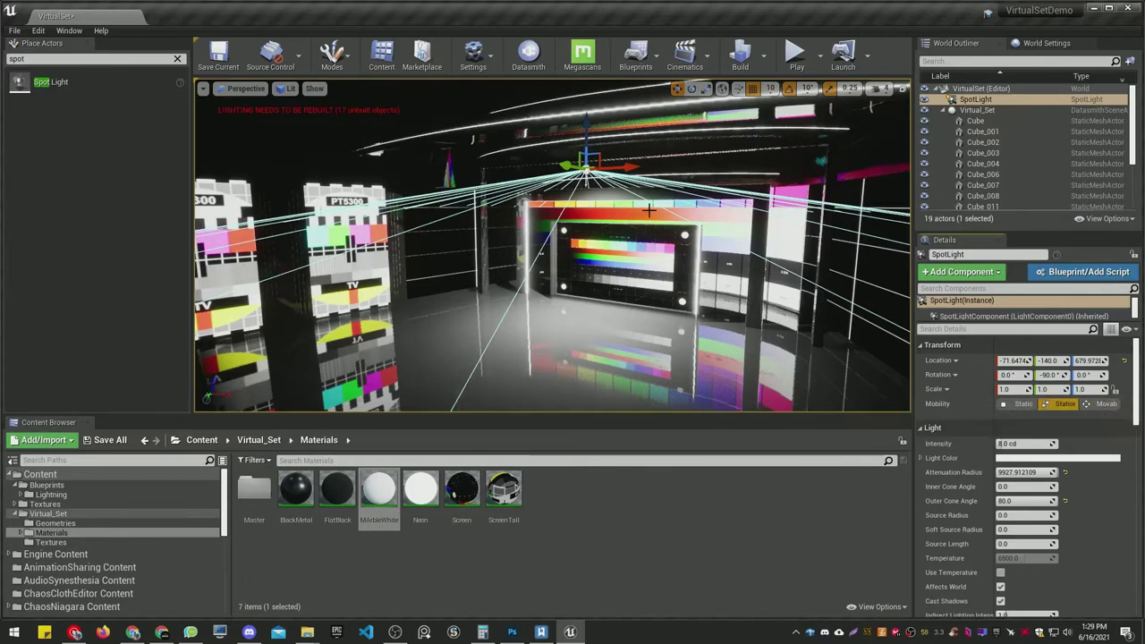
right_click_drag(643, 195, 626, 192)
left_click_drag(605, 154, 605, 162)
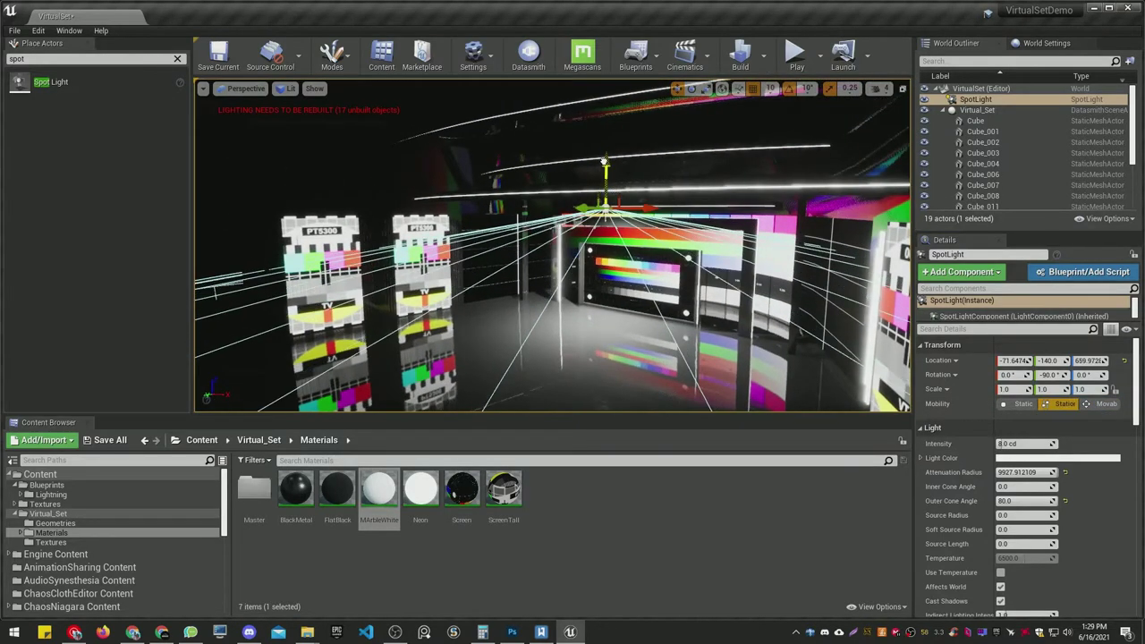
scroll(1059, 611, "down", 2)
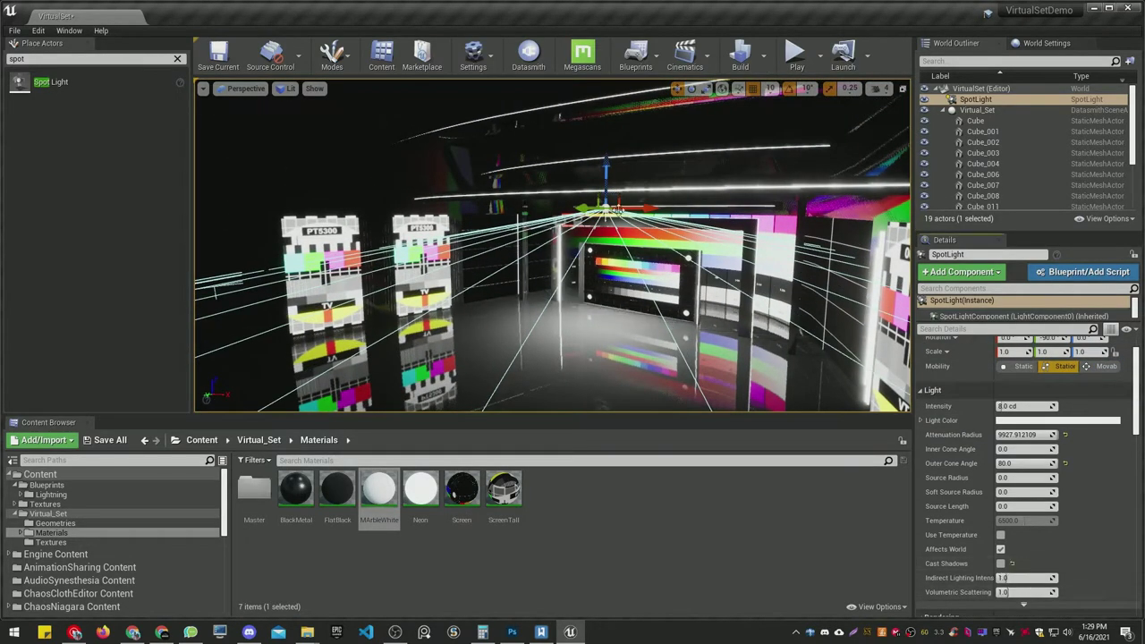
right_click_drag(610, 171, 614, 172)
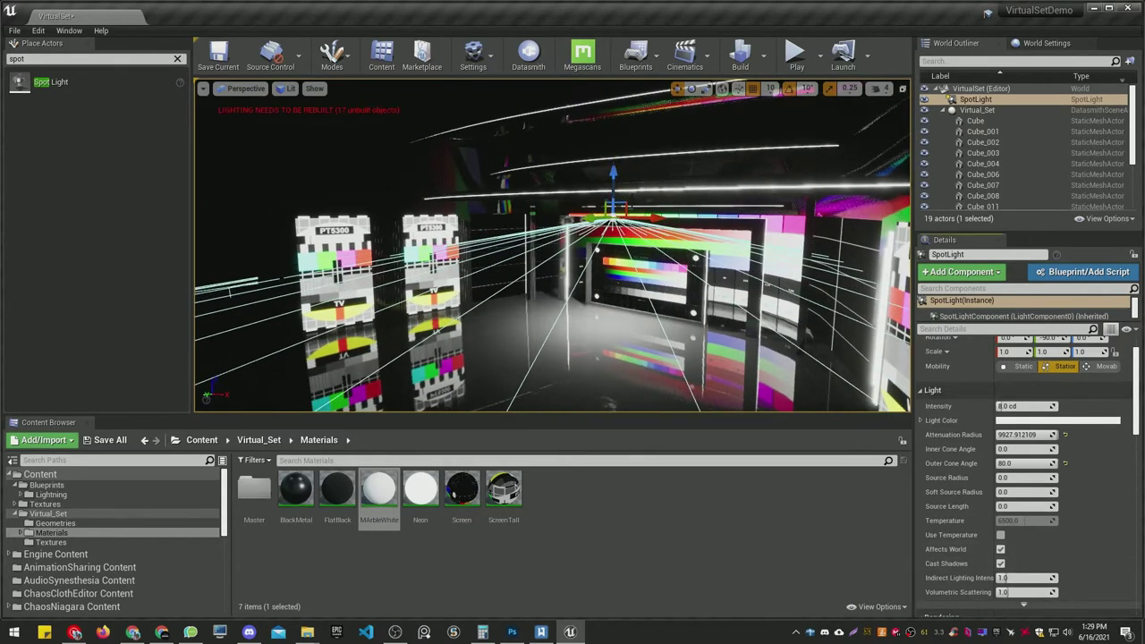
scroll(1106, 464, "up", 2)
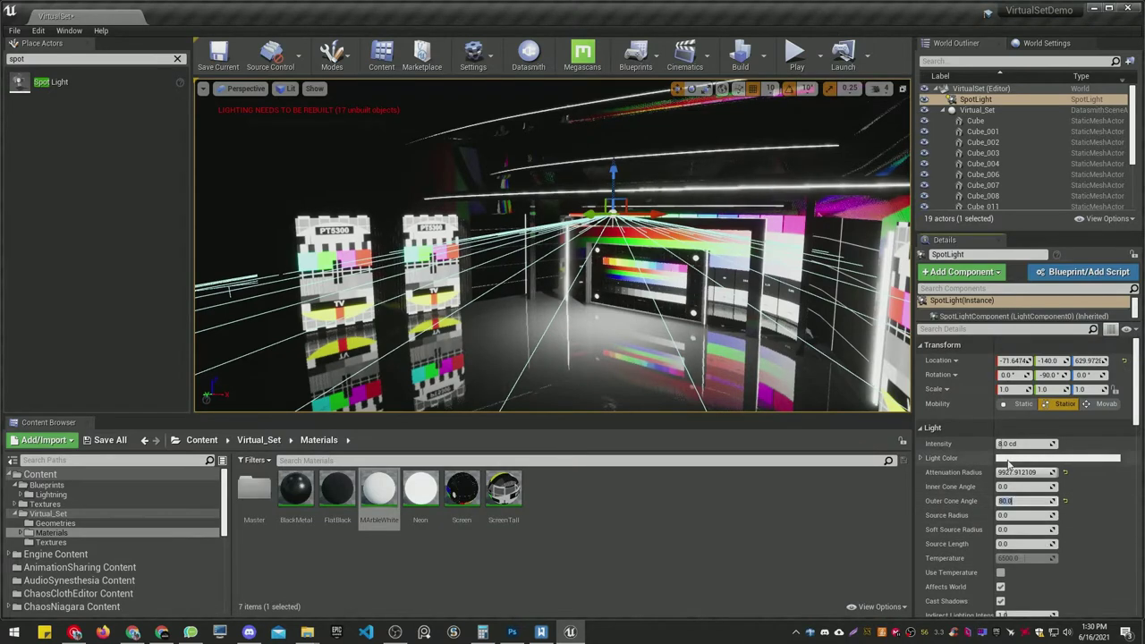
type("90")
Confirm the 90° outer cone, lower the light slightly and raise its intensity to about 62.8 cd
key("Return")
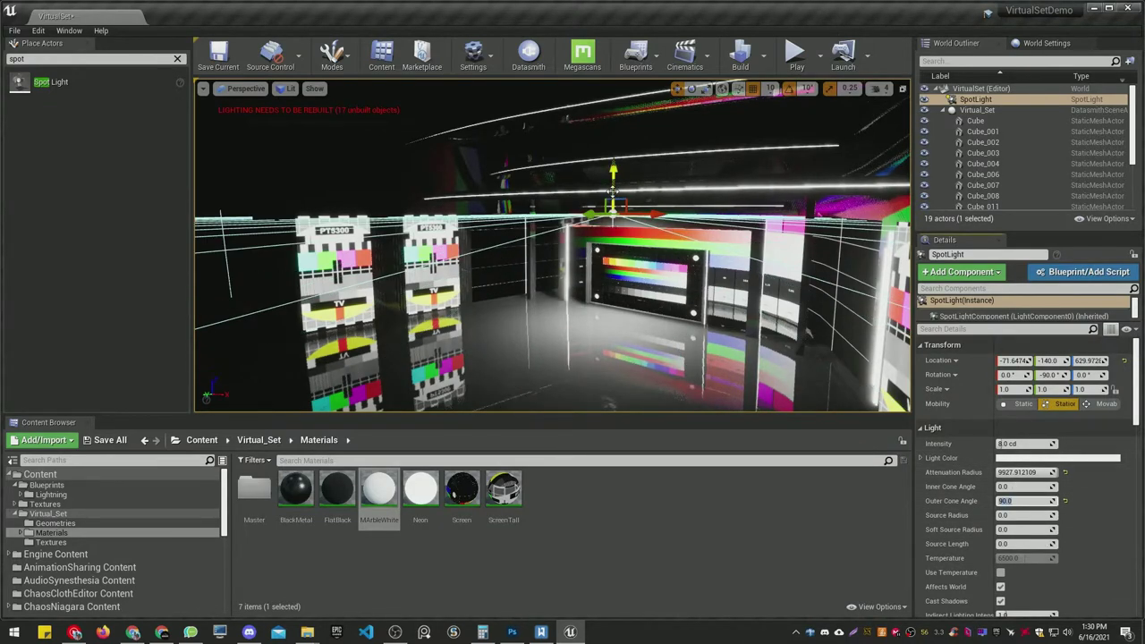
left_click_drag(612, 191, 613, 188)
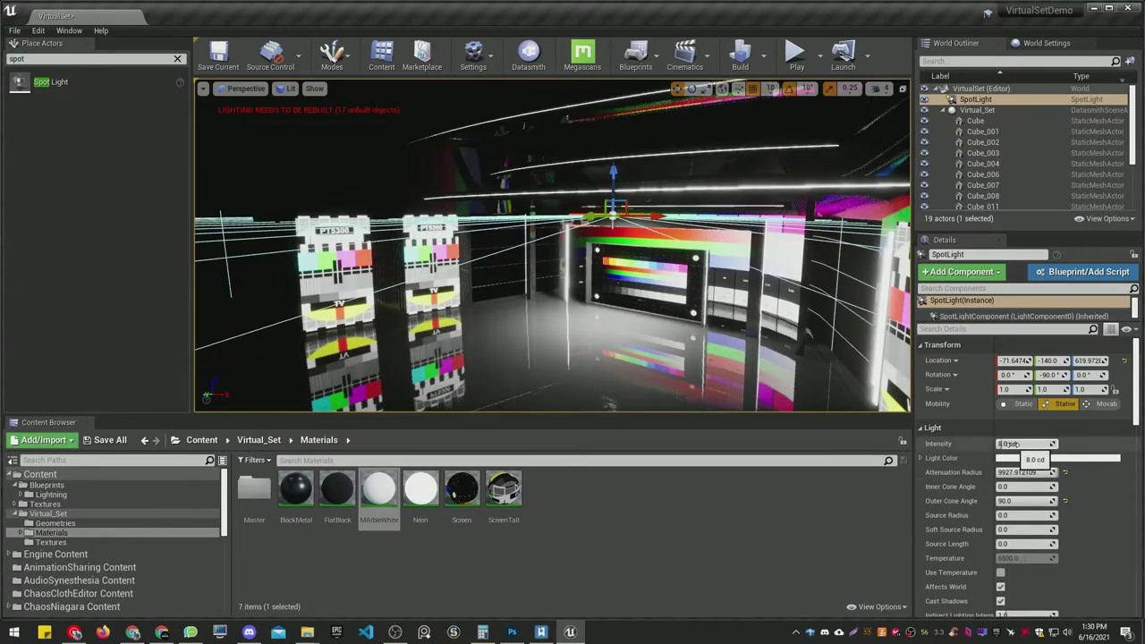
left_click_drag(1009, 444, 1042, 444)
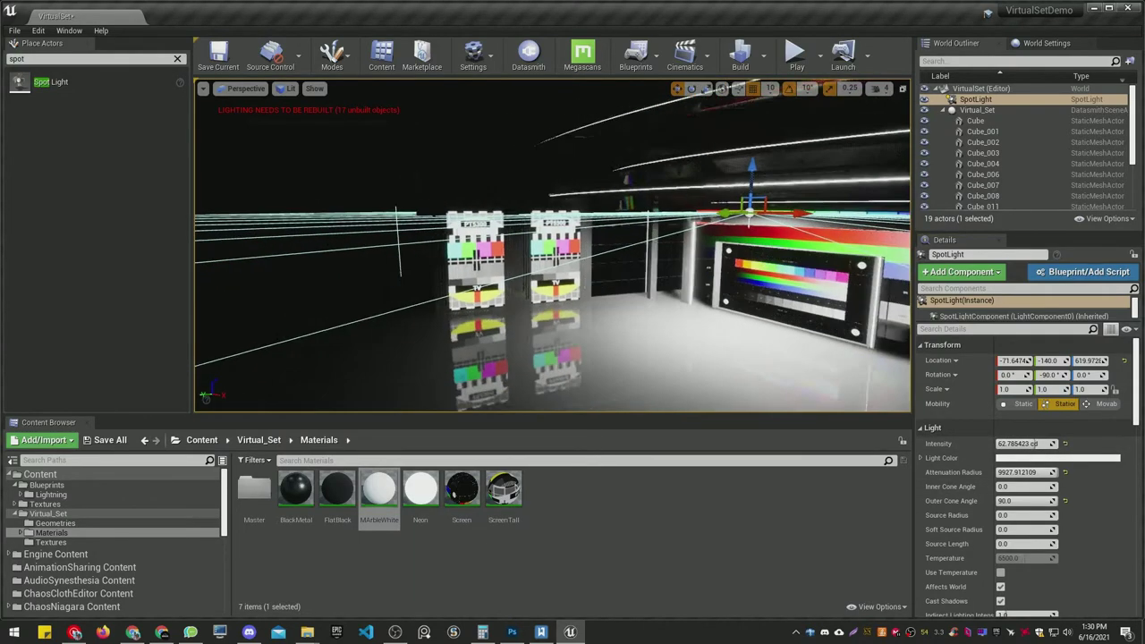
right_click_drag(555, 250, 627, 252)
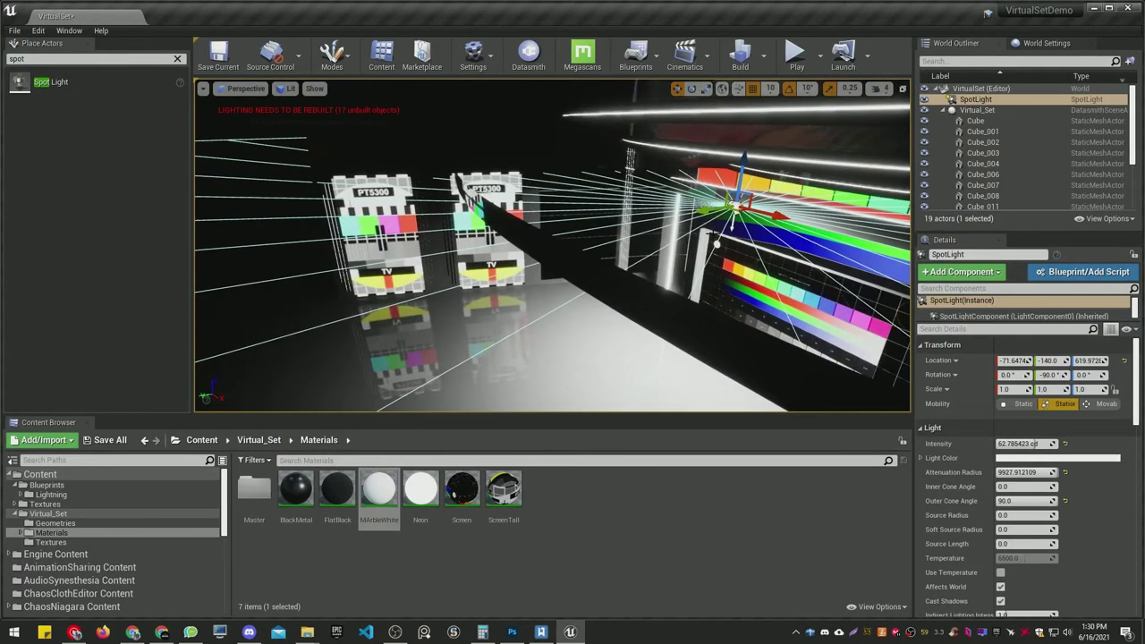
Duplicate the spot light into SpotLight2 and SpotLight3, lowering the third and shrinking its attenuation radius
left_click_drag(707, 209, 734, 204, "alt")
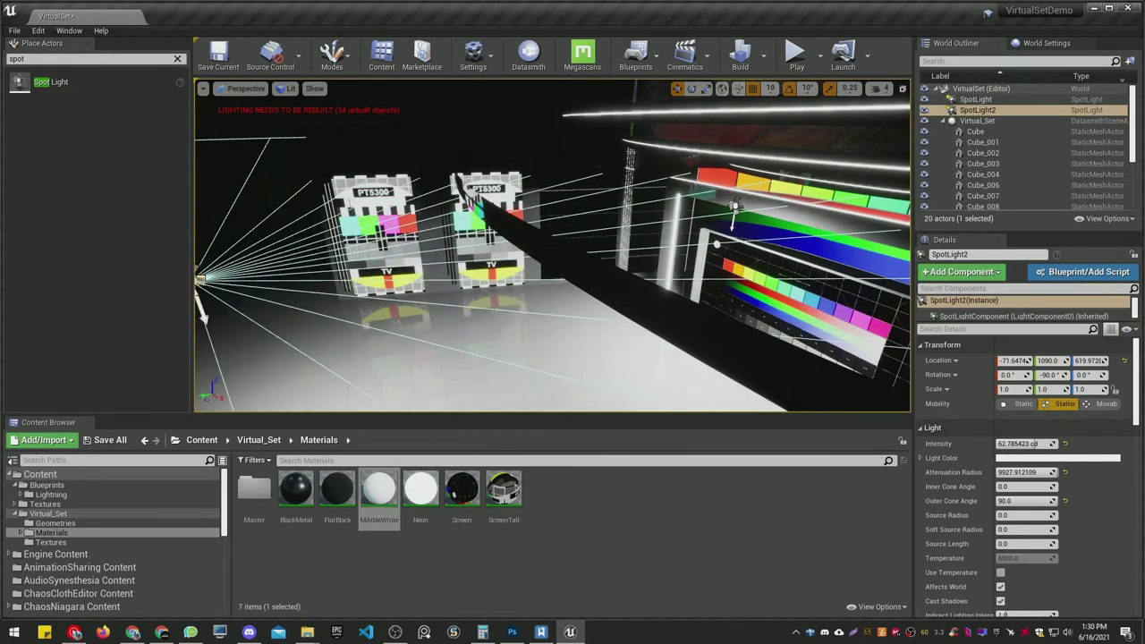
mouse_move(734, 204)
right_mouse_down()
mouse_move(620, 197)
mouse_move(625, 229)
right_mouse_up()
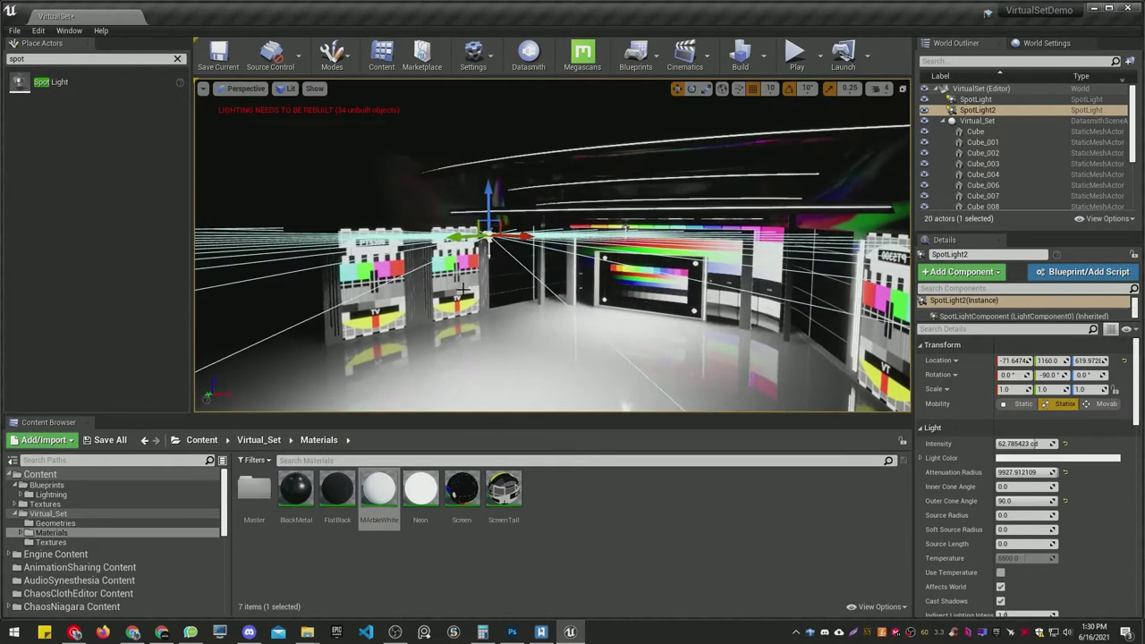
left_click_drag(454, 237, 614, 253, "alt")
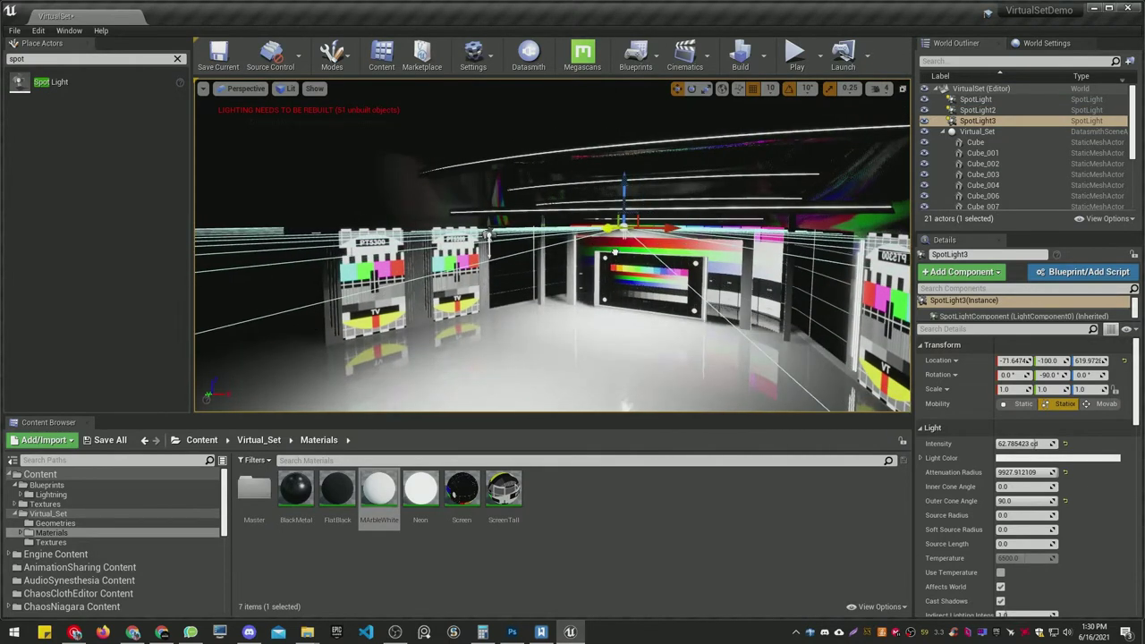
left_click_drag(624, 189, 623, 229)
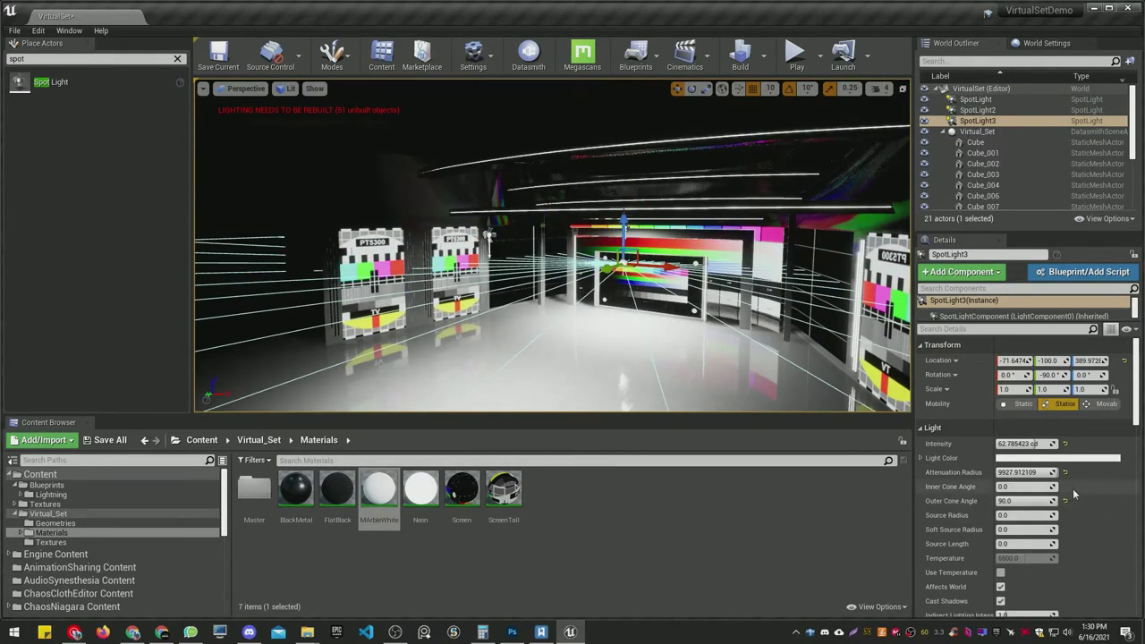
left_click_drag(1053, 472, 1029, 472)
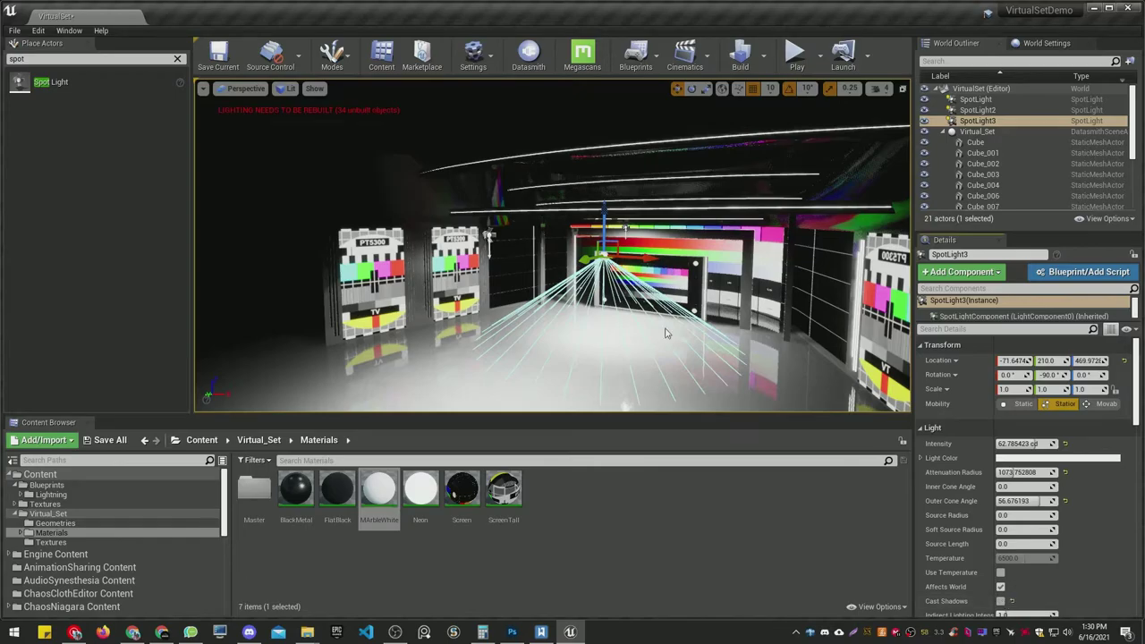
Compare the set in Unlit and Lit modes, ending in Lit with the whole set in view
right_click_drag(553, 246, 552, 246)
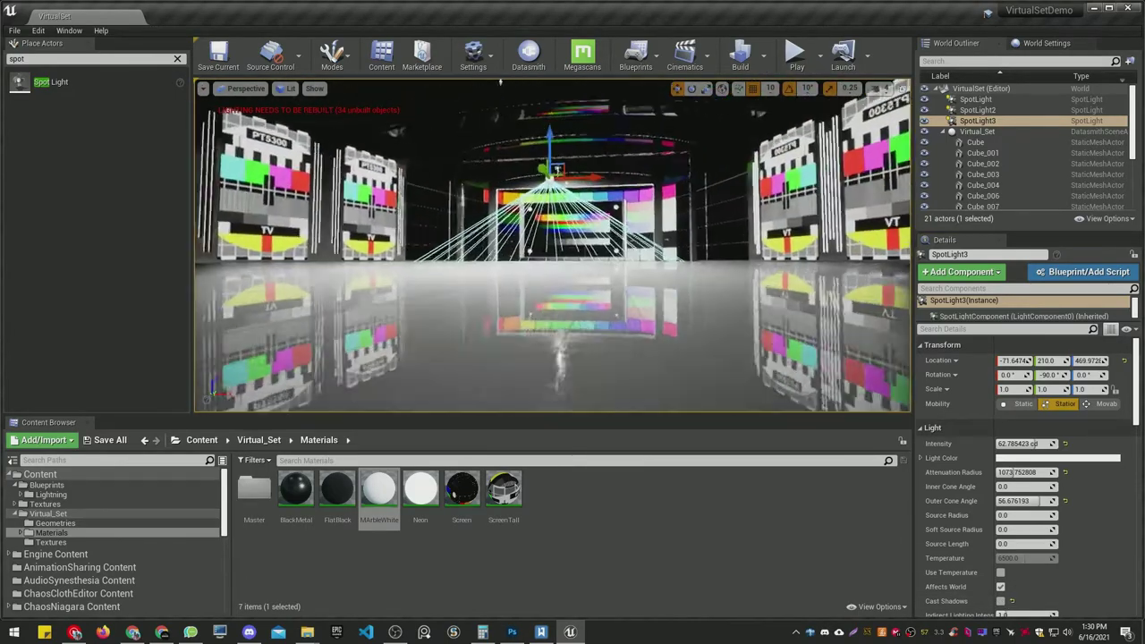
right_click_drag(659, 305, 660, 305)
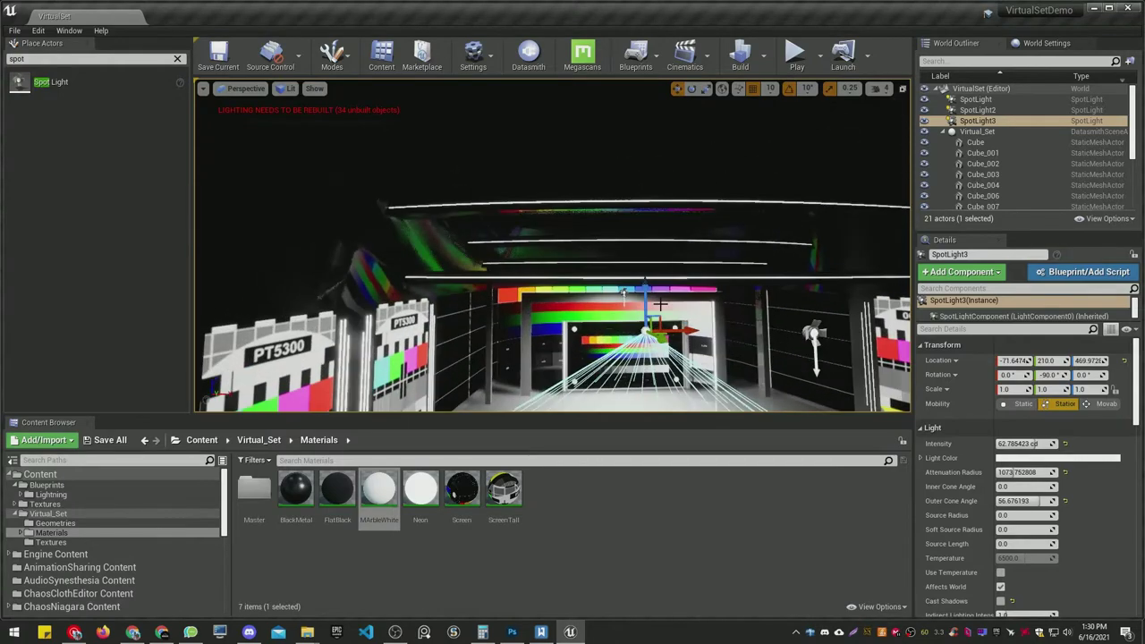
key("alt+3")
left_click(292, 89)
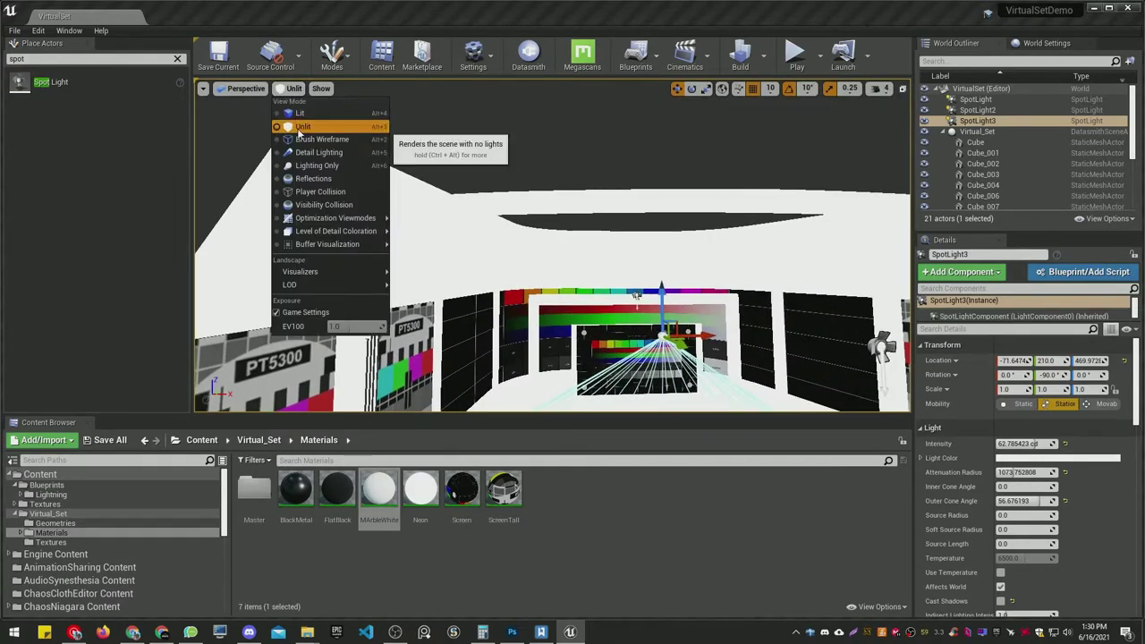
left_click(300, 127)
scroll(584, 237, "up", 5)
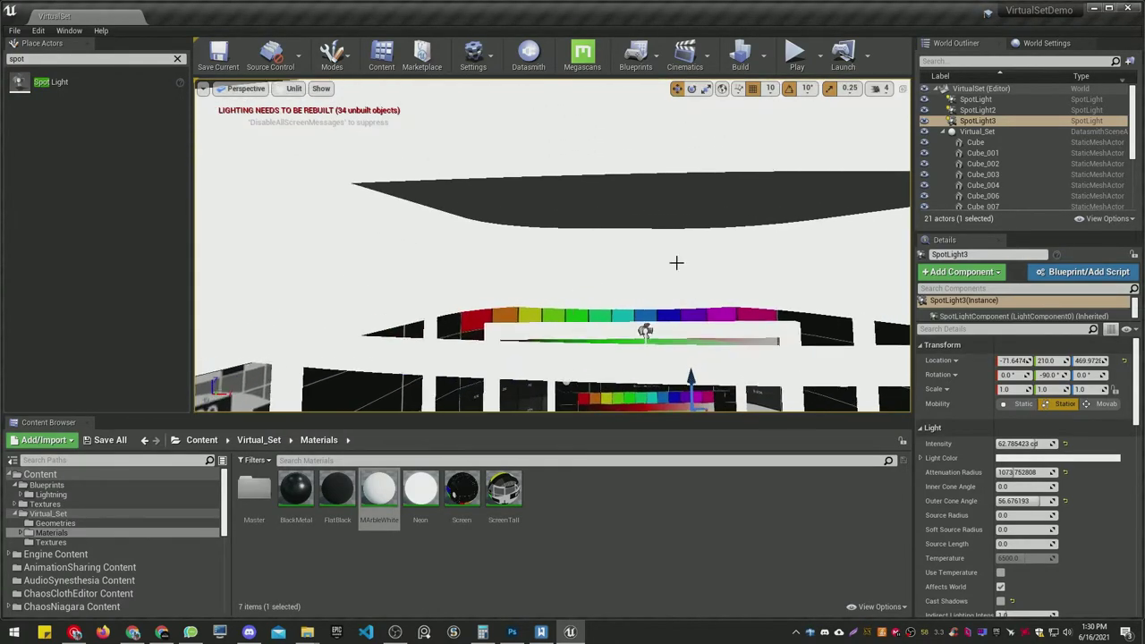
key("alt+4")
right_click_drag(590, 290, 492, 297)
Duplicate SpotLight2 as SpotLight4, rotate it 180°, raise it and brighten it to about 138 cd
left_click(235, 252)
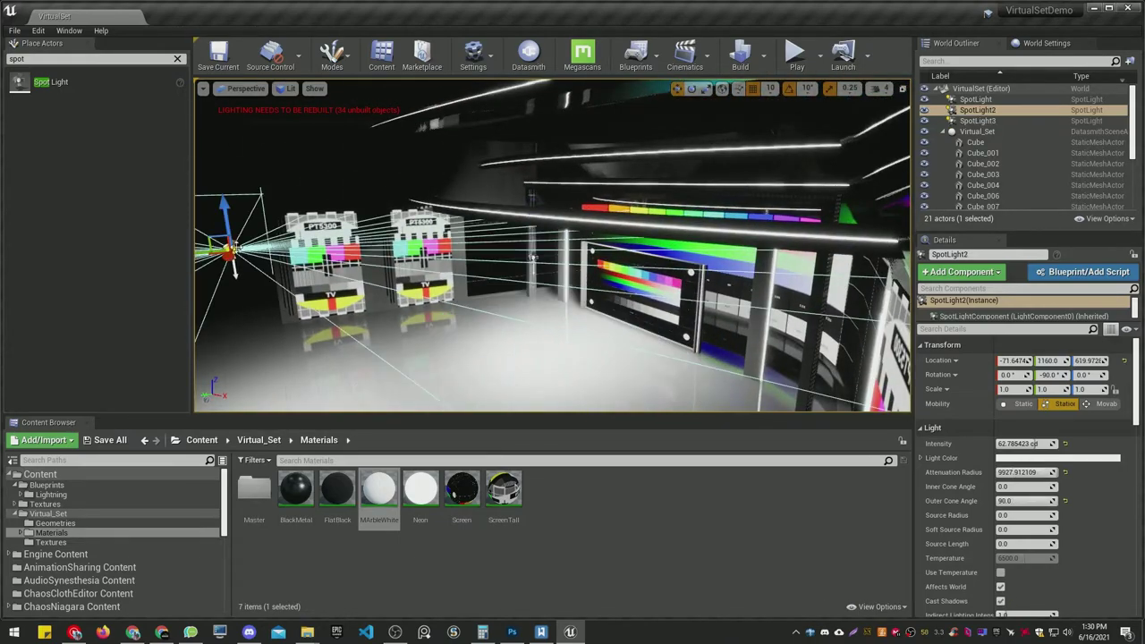
key("f")
left_click_drag(479, 242, 624, 239, "alt")
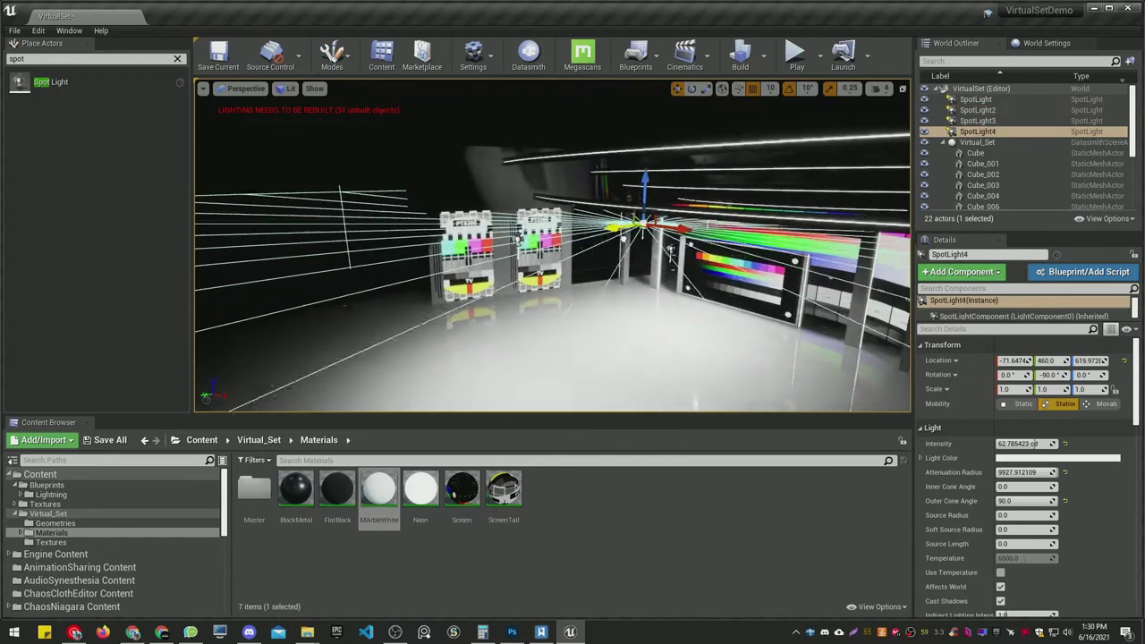
left_click_drag(699, 143, 686, 287)
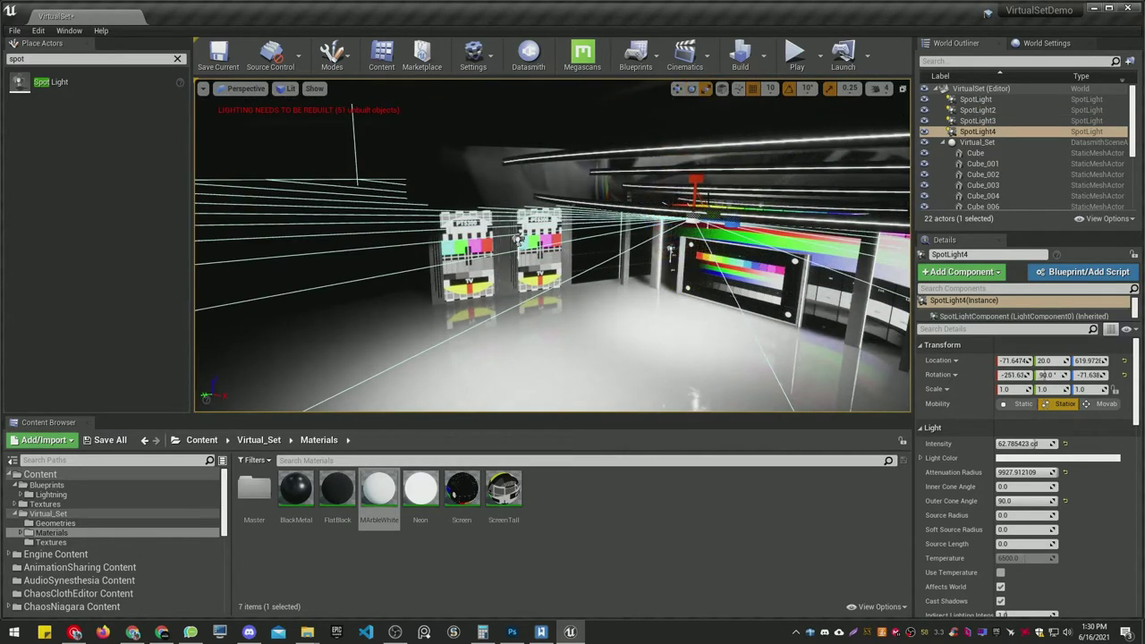
left_click_drag(696, 179, 696, 165)
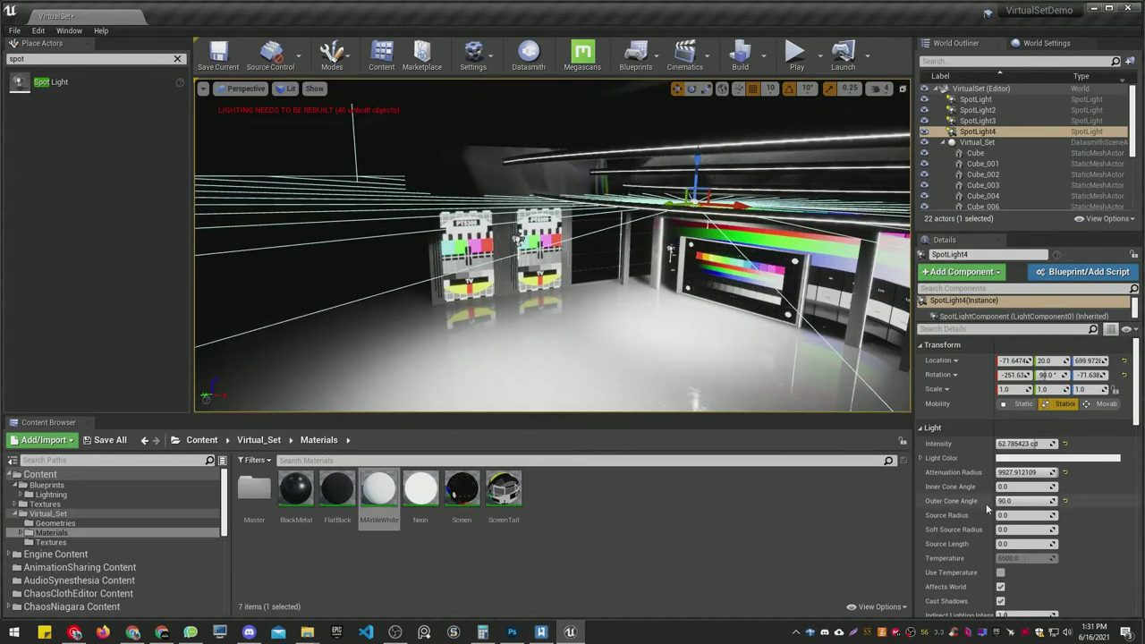
scroll(1005, 567, "down", 1)
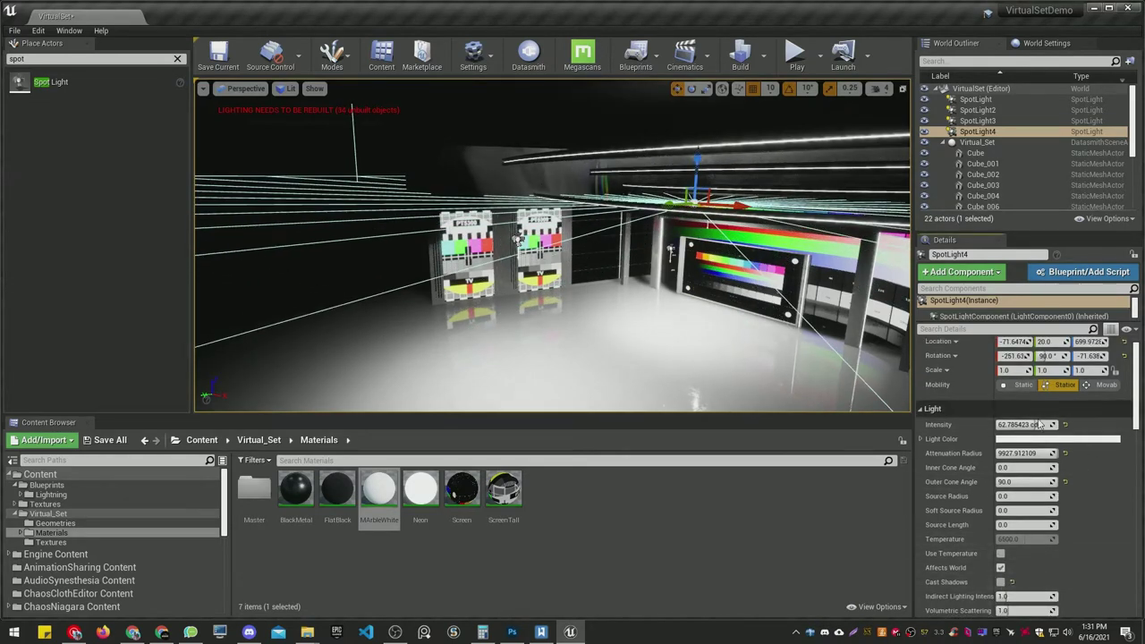
type("160")
key("Return")
mouse_move(517, 238)
right_mouse_down()
mouse_move(465, 228)
mouse_move(537, 234)
mouse_move(429, 235)
mouse_move(537, 235)
right_mouse_up()
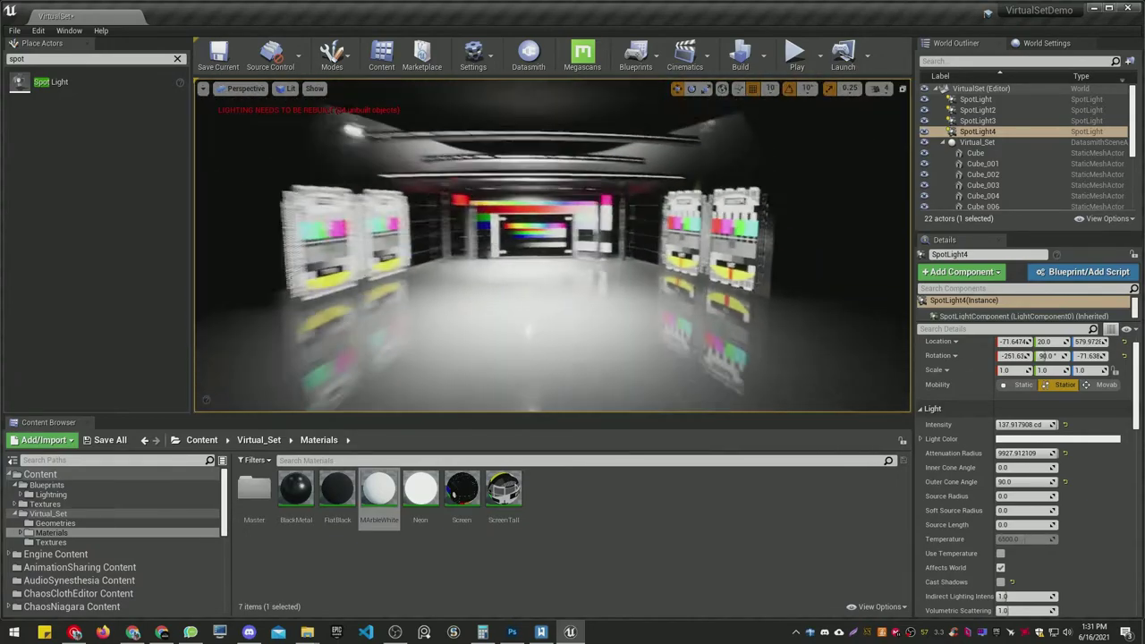
Review the Build menu's Lighting Quality levels, then run Build Lighting Only to bake the four spot lights
left_click(767, 67)
left_click(764, 57)
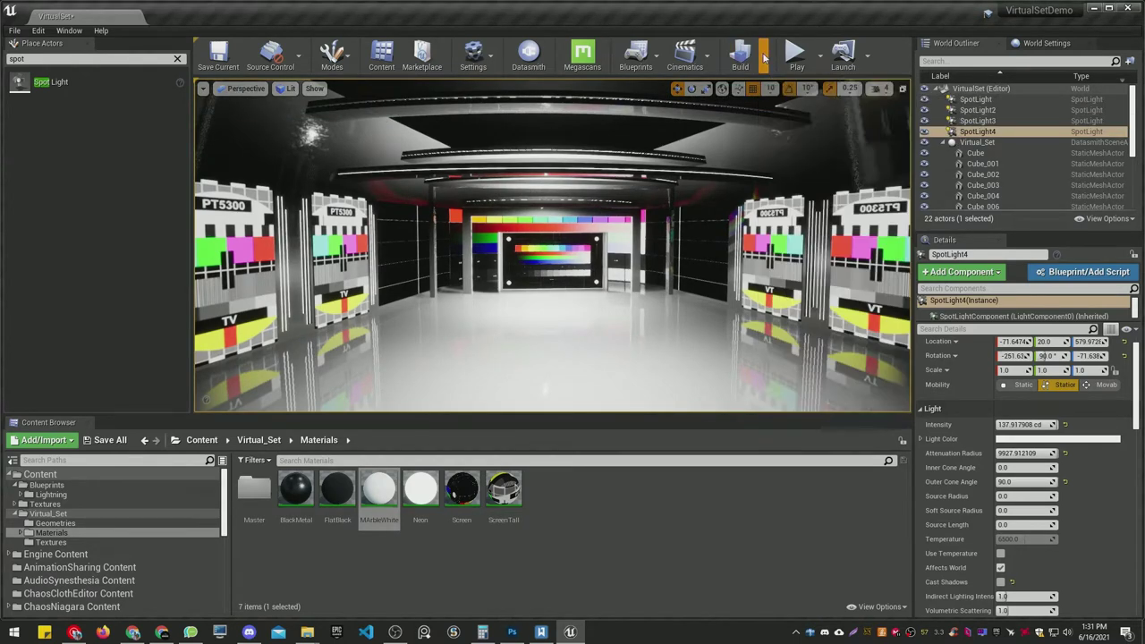
left_click(762, 65)
mouse_move(842, 107)
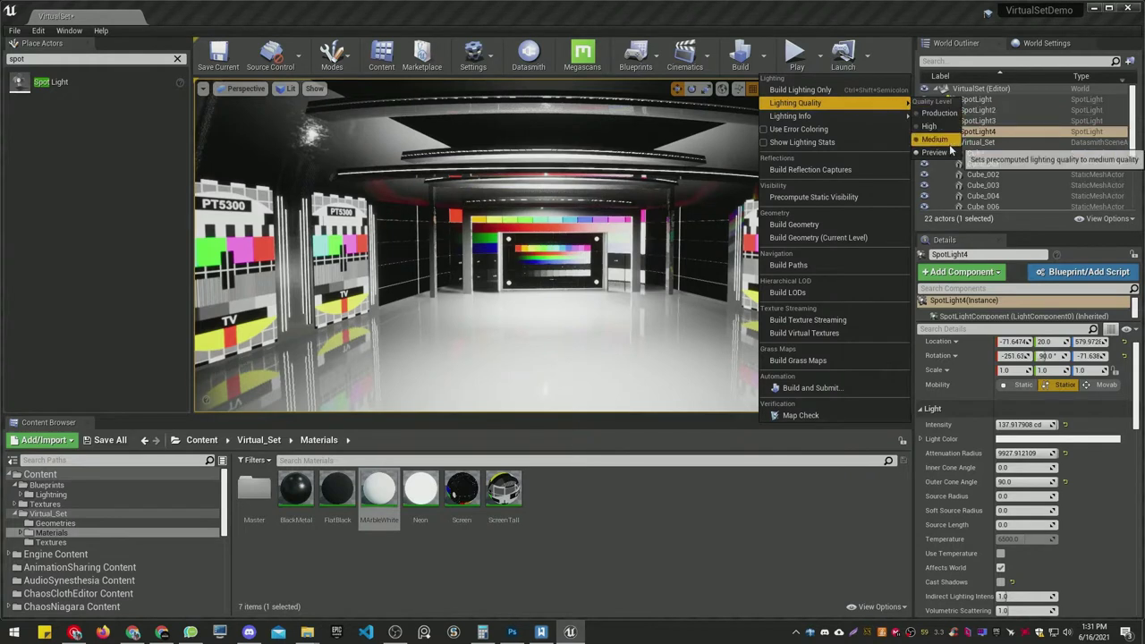
left_click(831, 93)
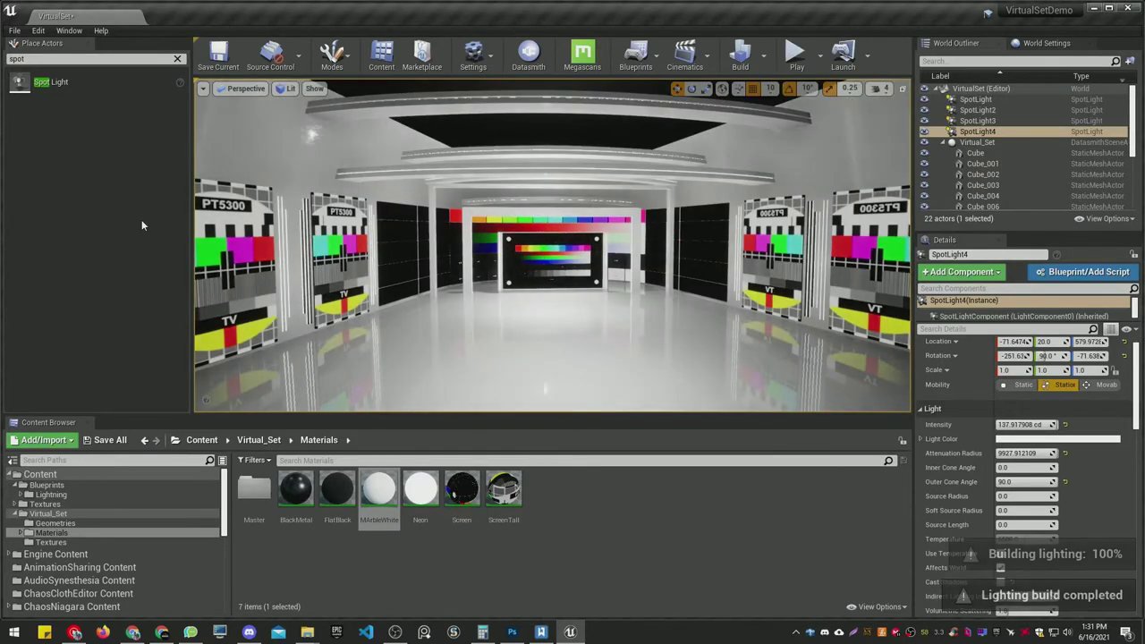
right_click_drag(552, 245, 552, 245)
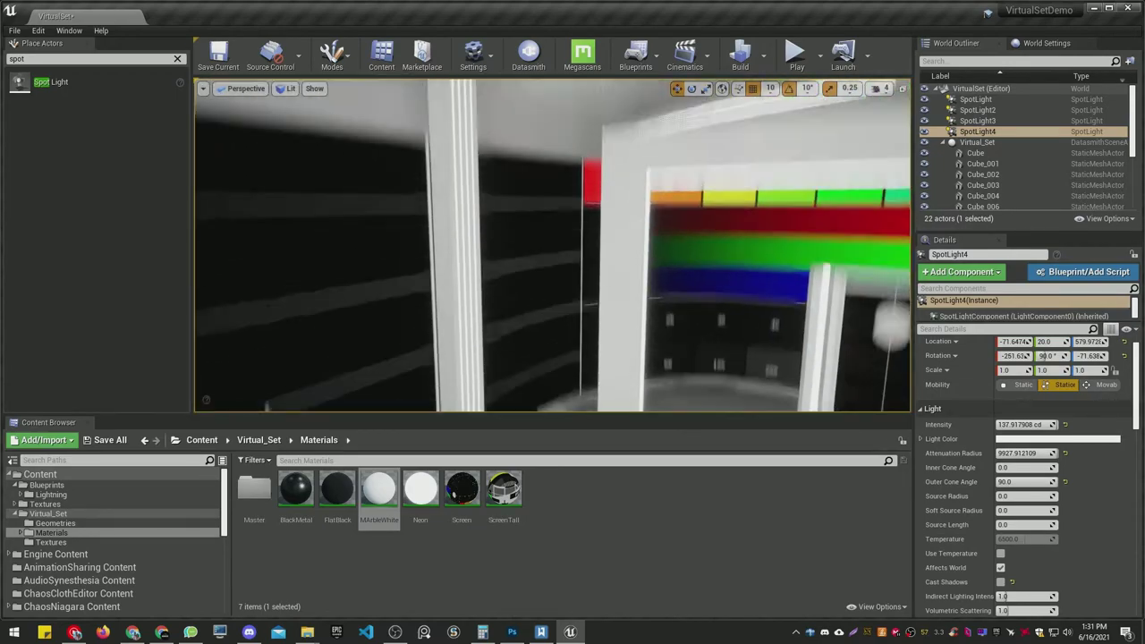
Select pillar Cube_003 and locate its MArbleWhite material in the assets, comparing it with BlackMetal
right_click_drag(478, 200, 494, 171)
left_click(438, 208)
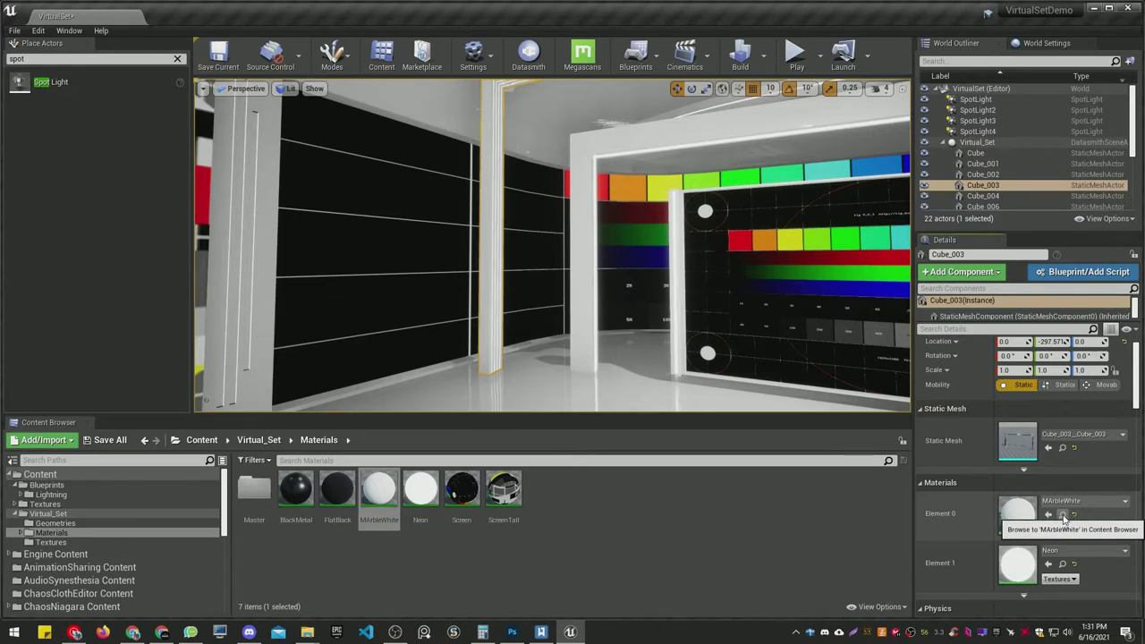
left_click(1064, 518)
left_click(303, 490)
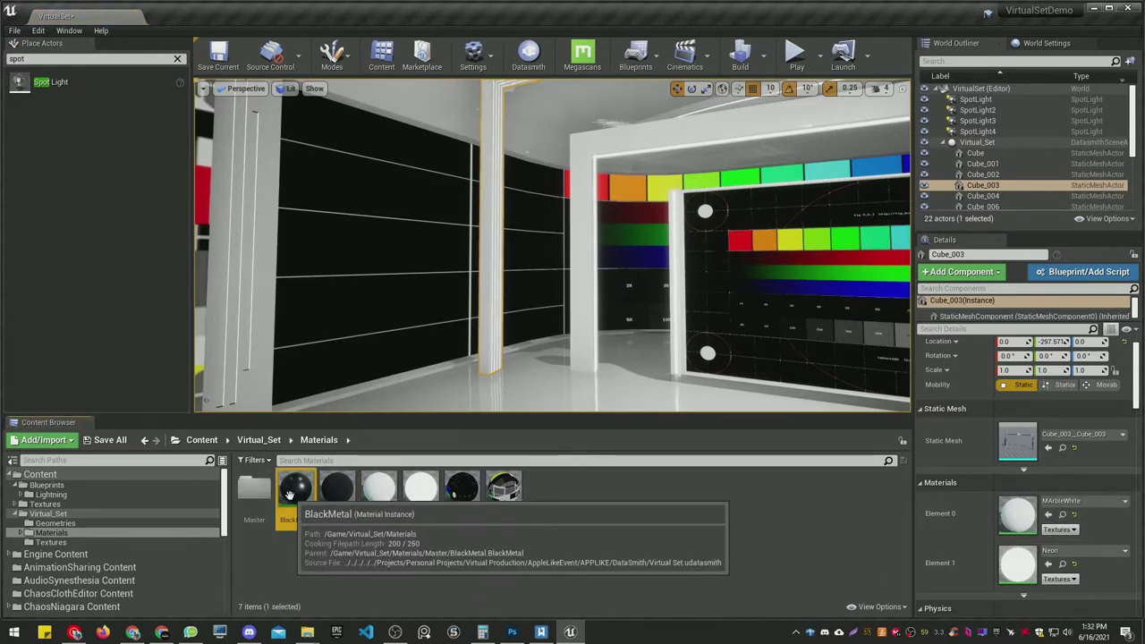
left_click(375, 492)
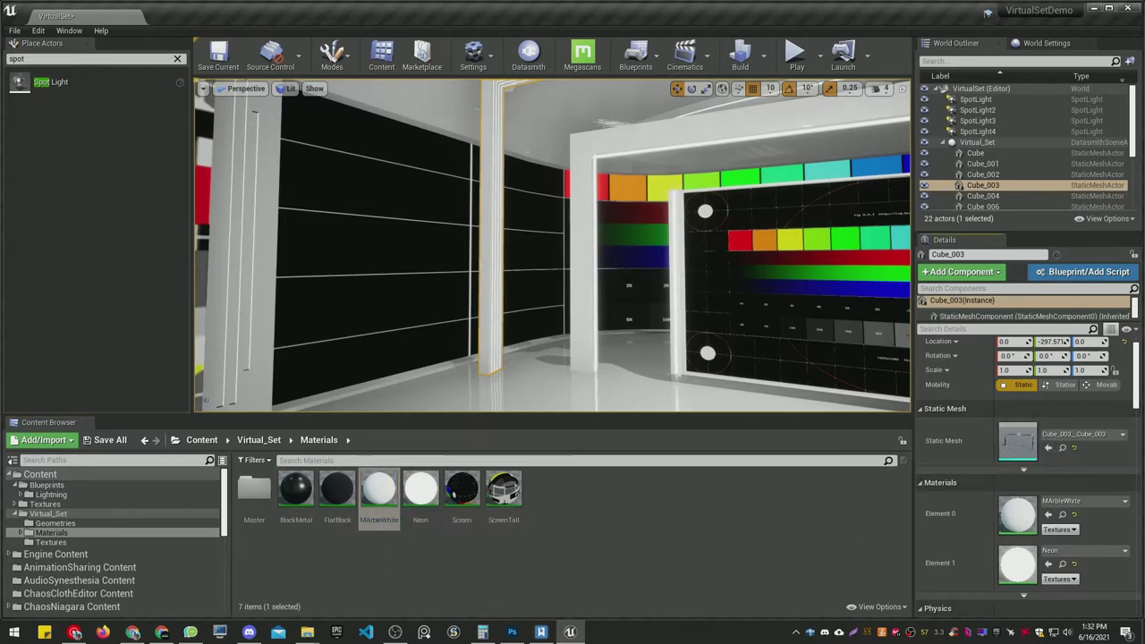
right_click_drag(552, 246, 552, 246)
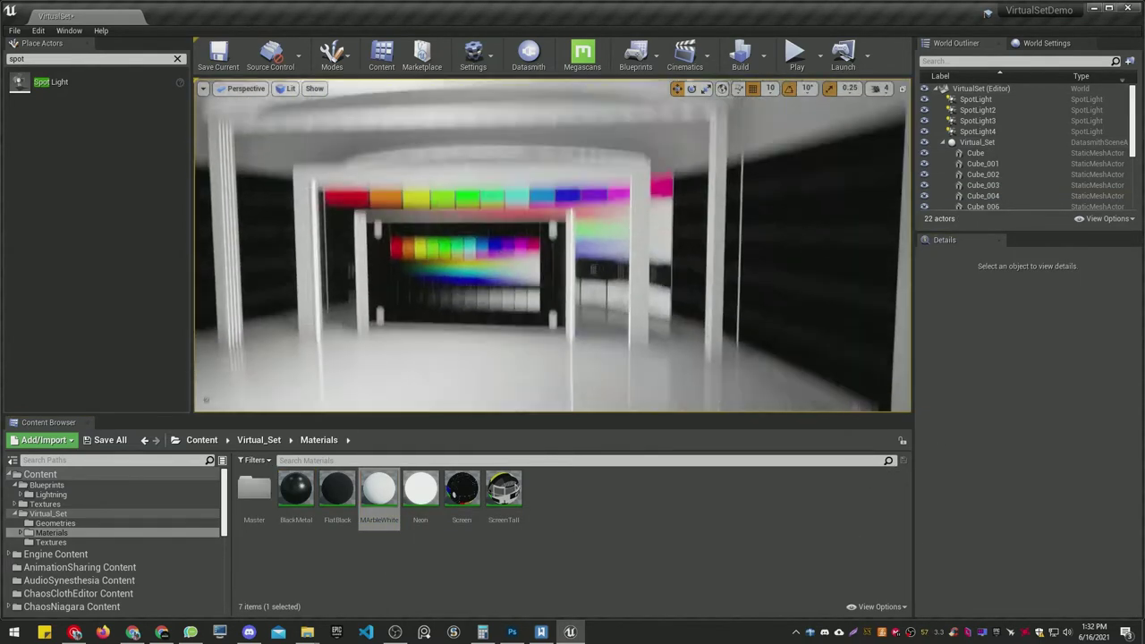
right_click_drag(552, 246, 552, 246)
Place a Post Process Volume in the set from a 'post' actor search
left_click(178, 60)
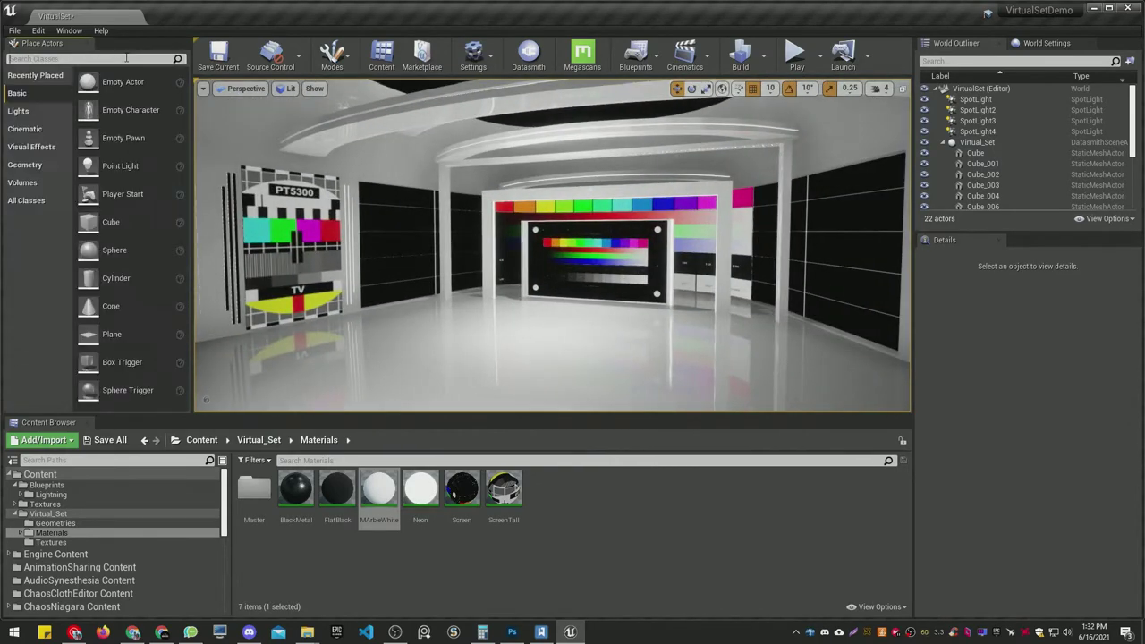
type("post")
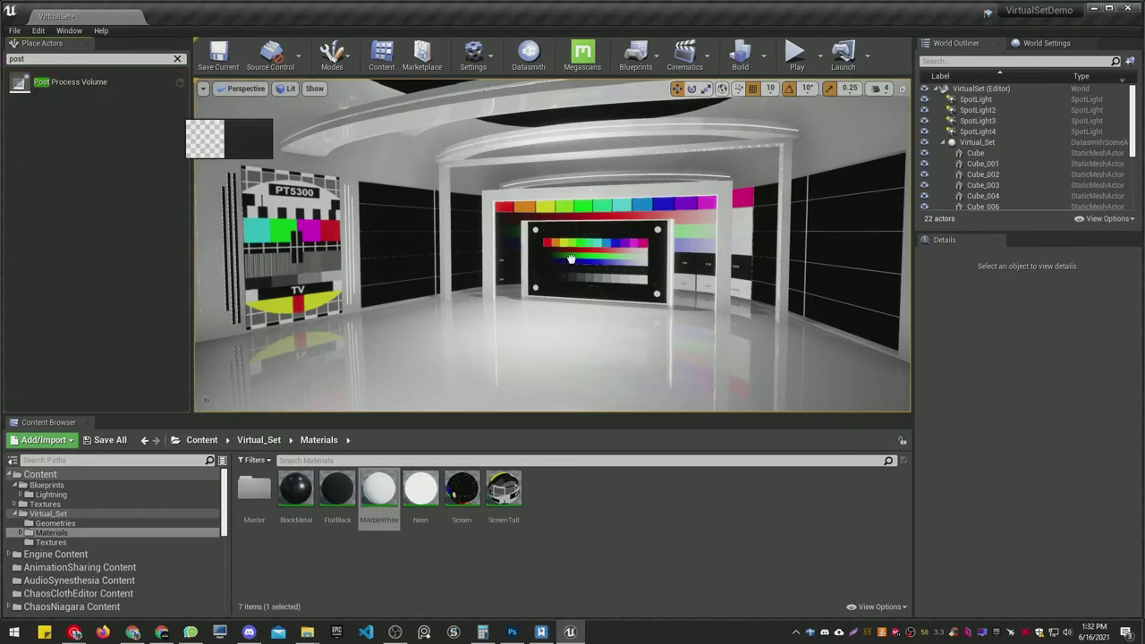
left_click_drag(70, 81, 562, 328)
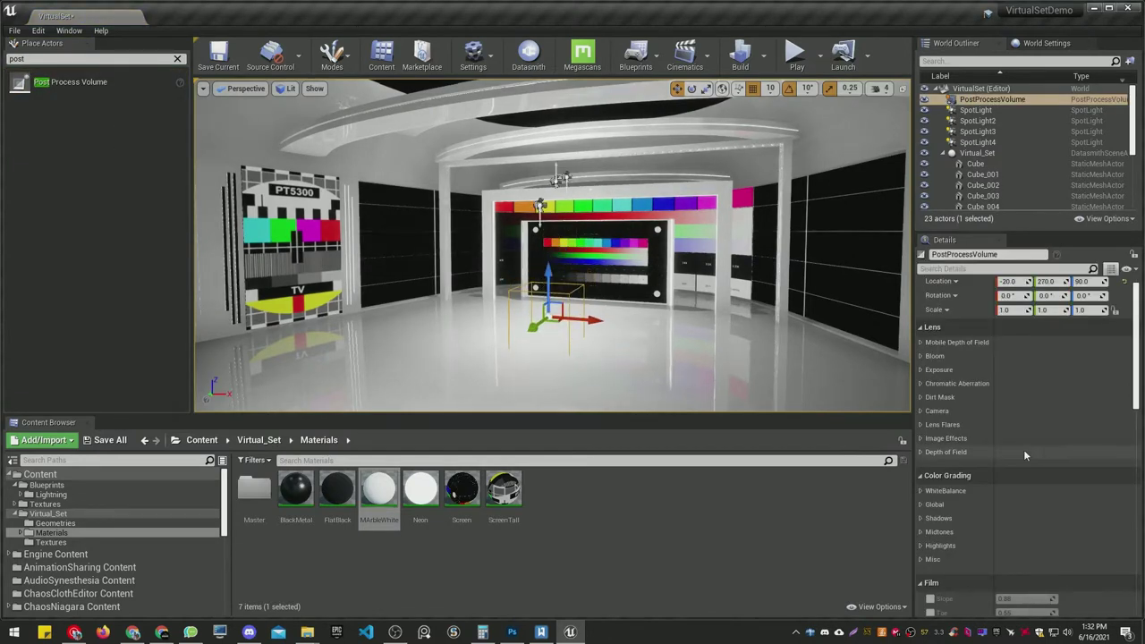
scroll(1025, 452, "down", 5)
scroll(1026, 452, "down", 5)
scroll(1025, 452, "down", 5)
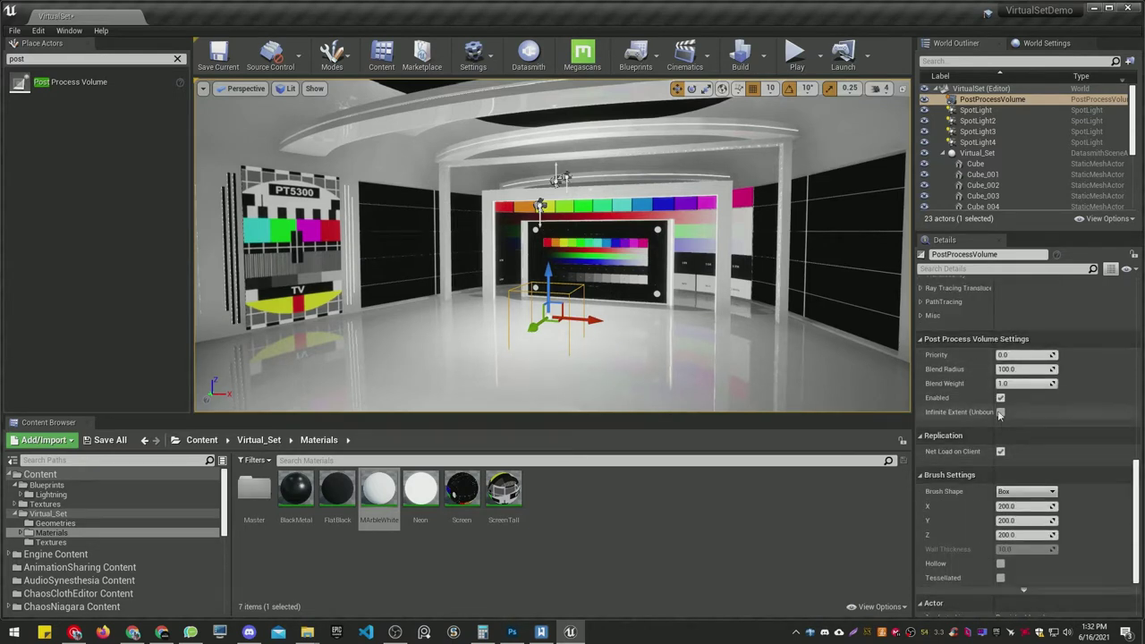
scroll(1052, 517, "up", 5)
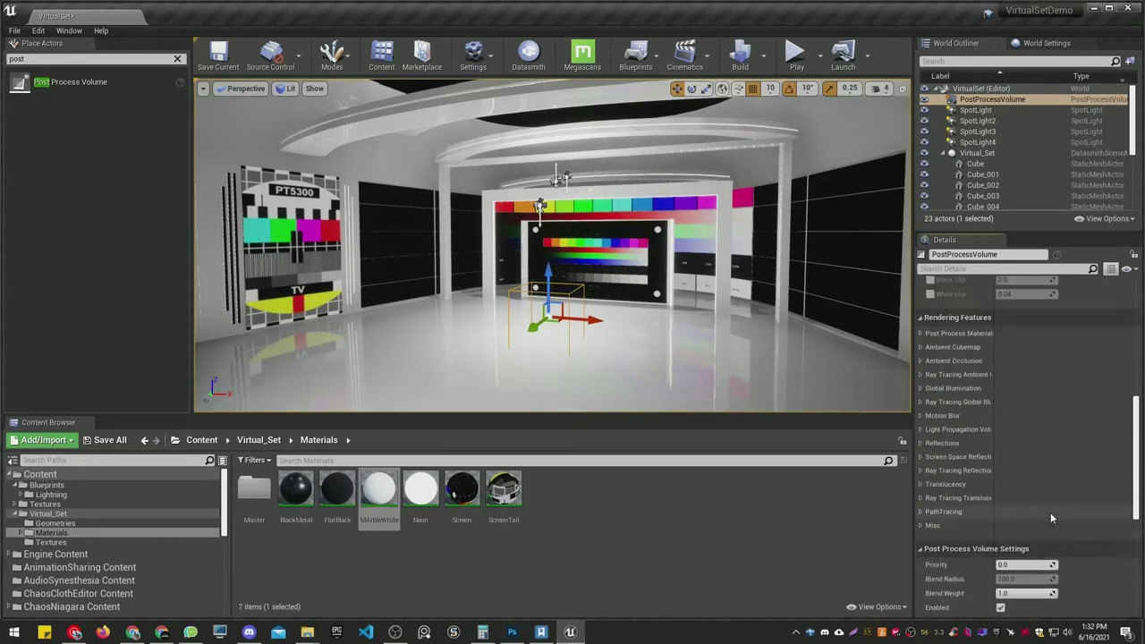
Under Global Illumination, keep the indirect lighting white and set its intensity to 2.0
left_click_drag(994, 407, 1076, 403)
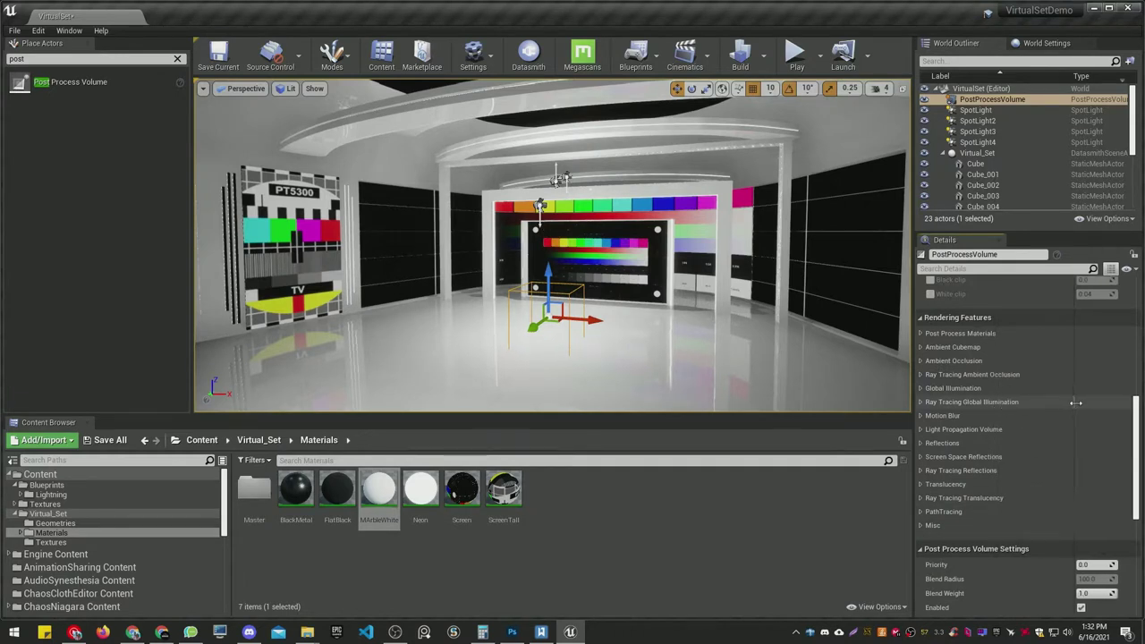
left_click(922, 390)
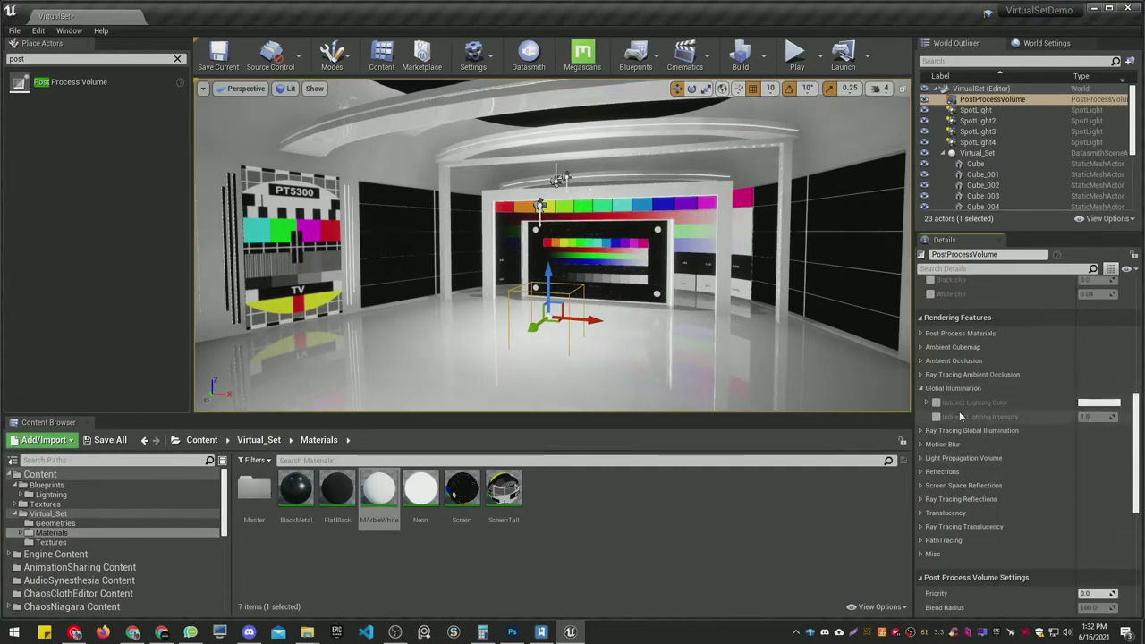
left_click(1082, 407)
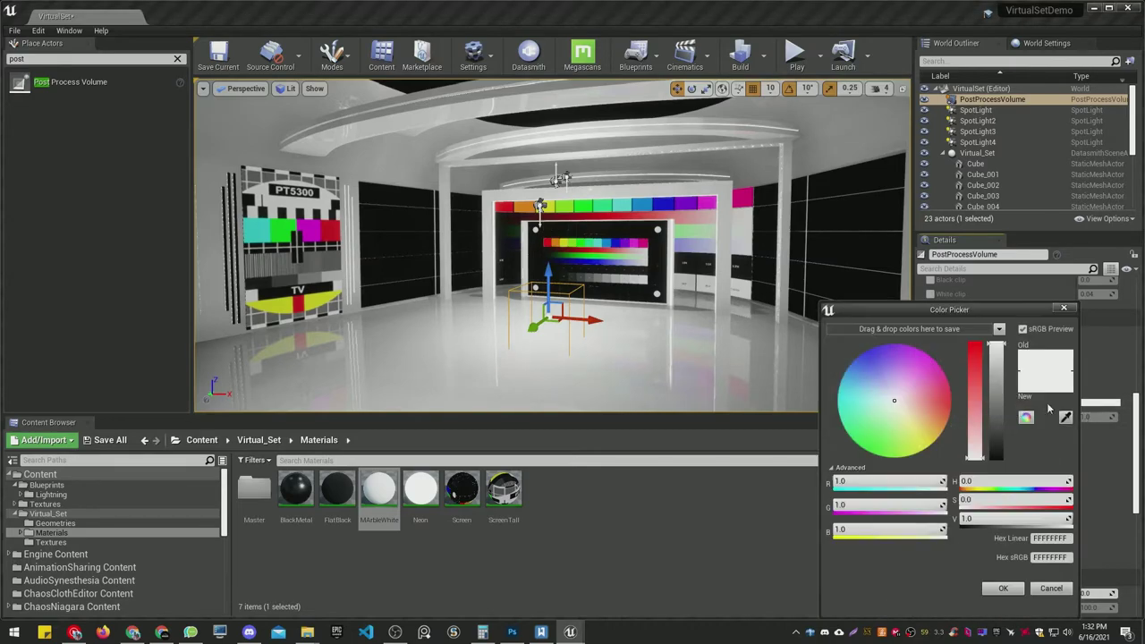
mouse_move(930, 367)
left_mouse_down()
mouse_move(856, 427)
mouse_move(925, 424)
left_mouse_up()
left_click(1052, 589)
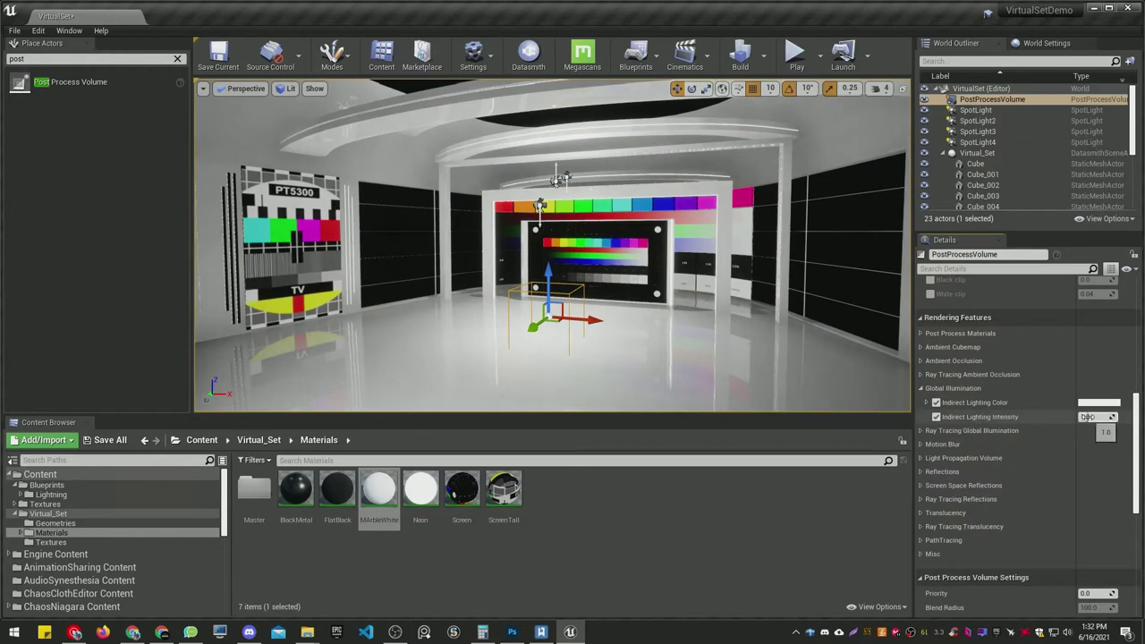
mouse_move(1088, 417)
left_mouse_down()
mouse_move(1127, 417)
mouse_move(1090, 417)
left_mouse_up()
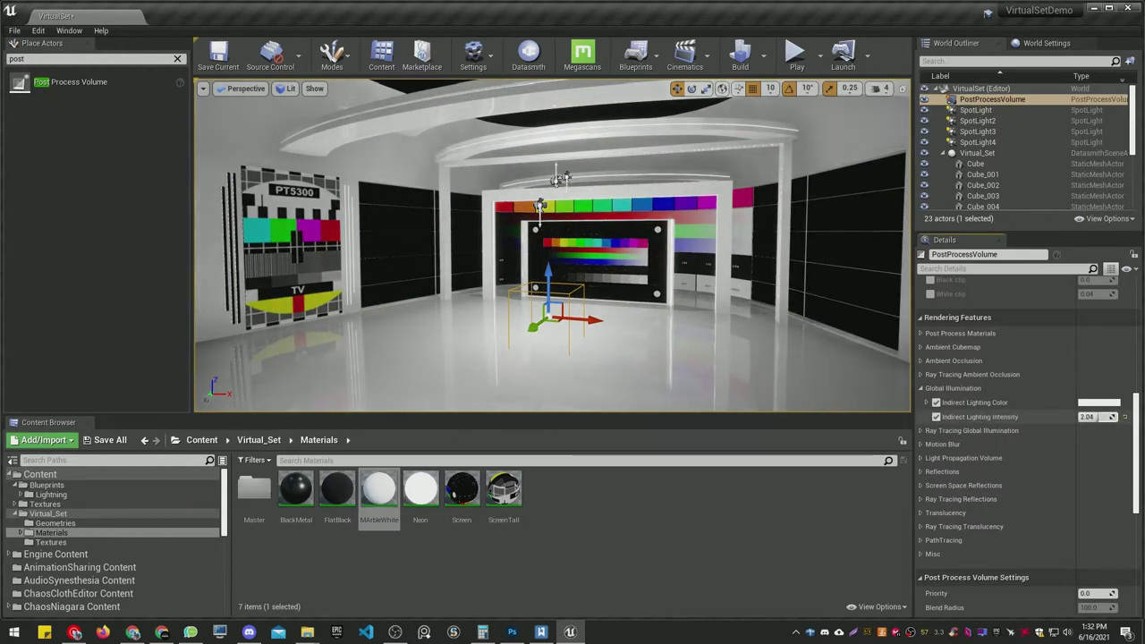
right_click_drag(572, 250, 465, 260)
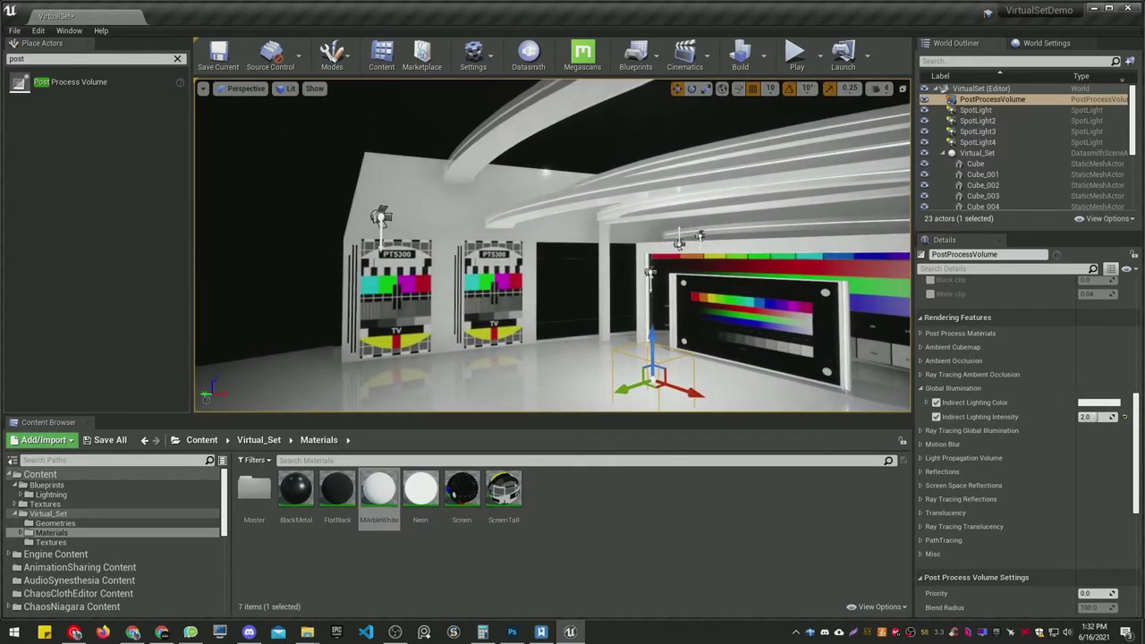
Frame SpotLight4 and widen the Details values to read its full numbers
left_click(680, 239)
key("f")
scroll(1050, 461, "up", 3)
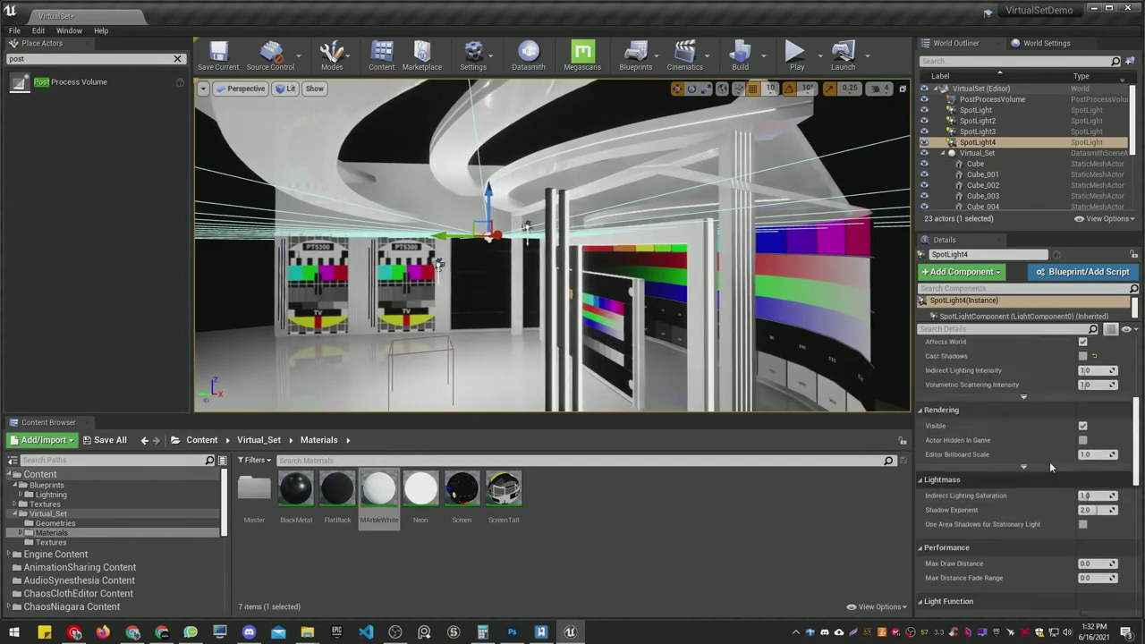
scroll(1049, 462, "up", 5)
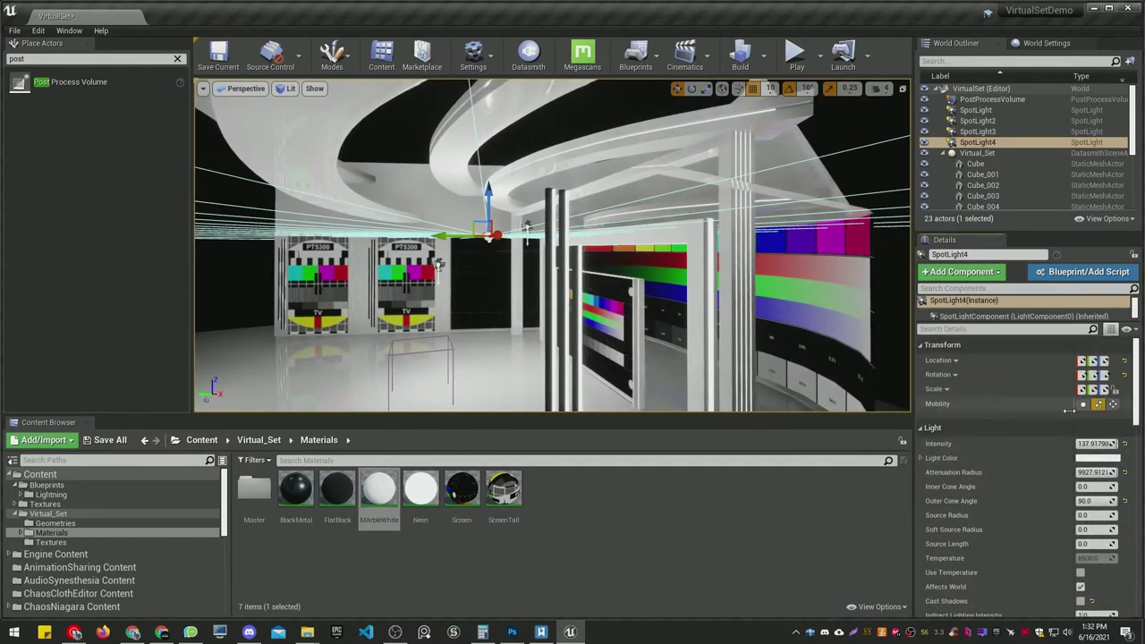
left_click_drag(1070, 411, 1008, 411)
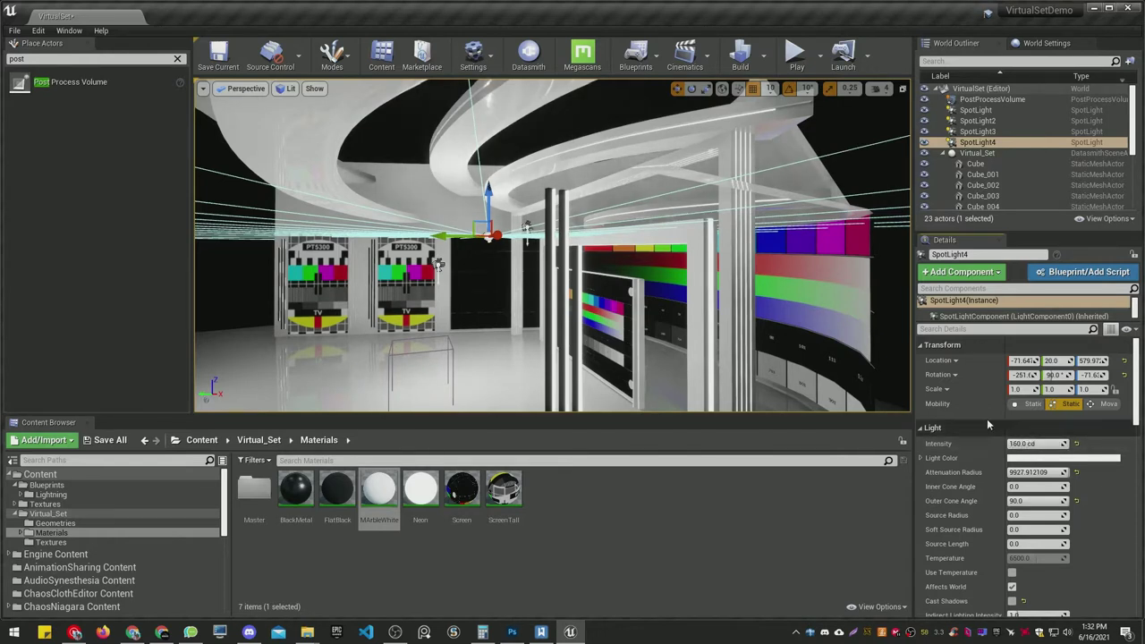
Select the first SpotLight and fly the camera past the monitor wall and pillars
left_click(528, 226)
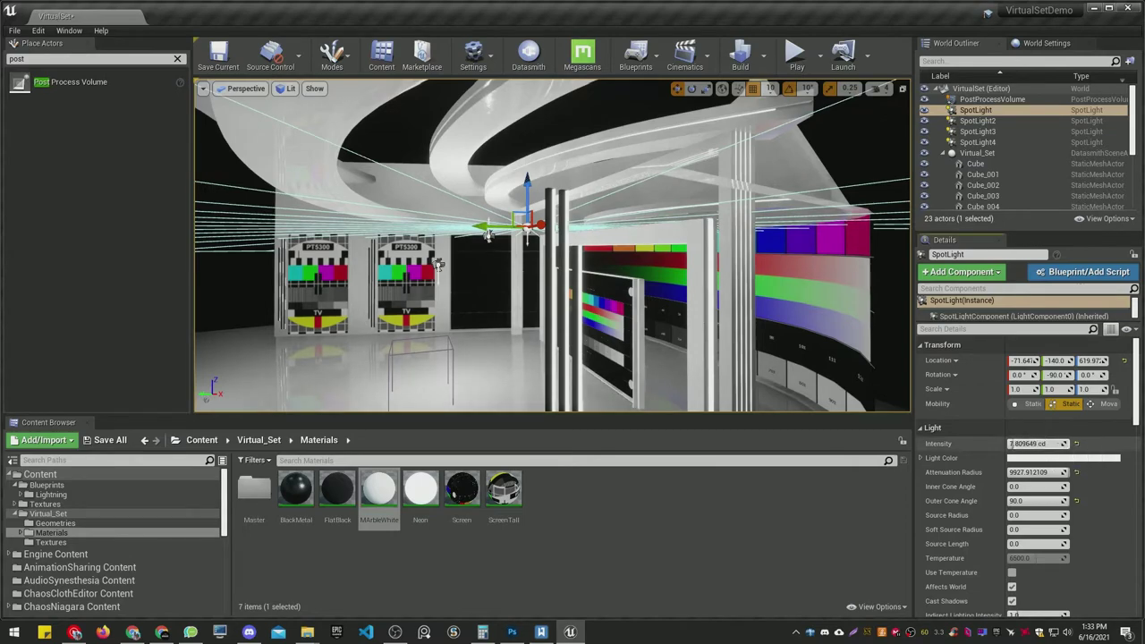
mouse_move(439, 265)
right_mouse_down()
mouse_move(397, 332)
mouse_move(358, 333)
mouse_move(322, 269)
mouse_move(327, 309)
right_mouse_up()
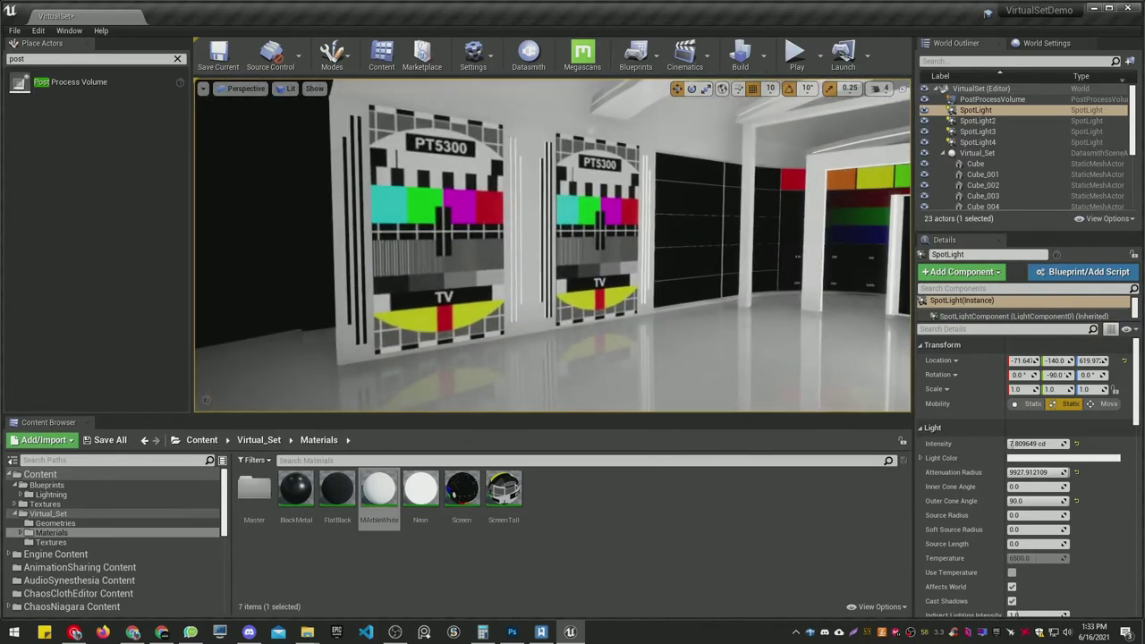
mouse_move(326, 309)
right_mouse_down()
mouse_move(333, 215)
mouse_move(340, 295)
mouse_move(344, 269)
right_mouse_up()
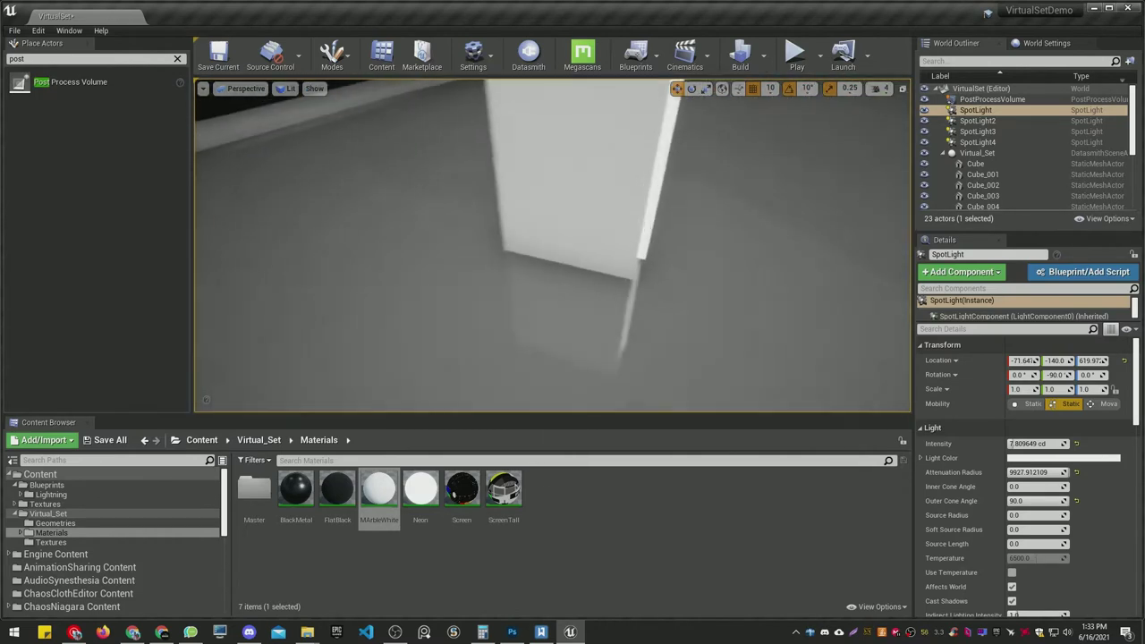
right_click_drag(345, 269, 402, 99)
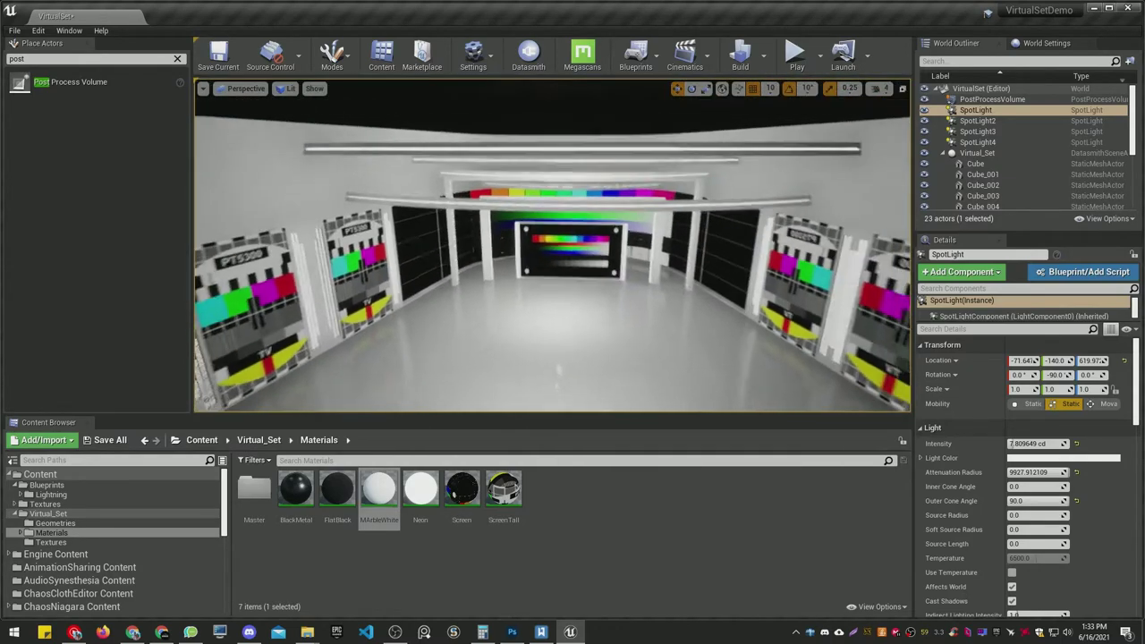
Switch the viewport to Light Complexity, then Lightmap Density, and fly toward the arched doorway
left_click(284, 89)
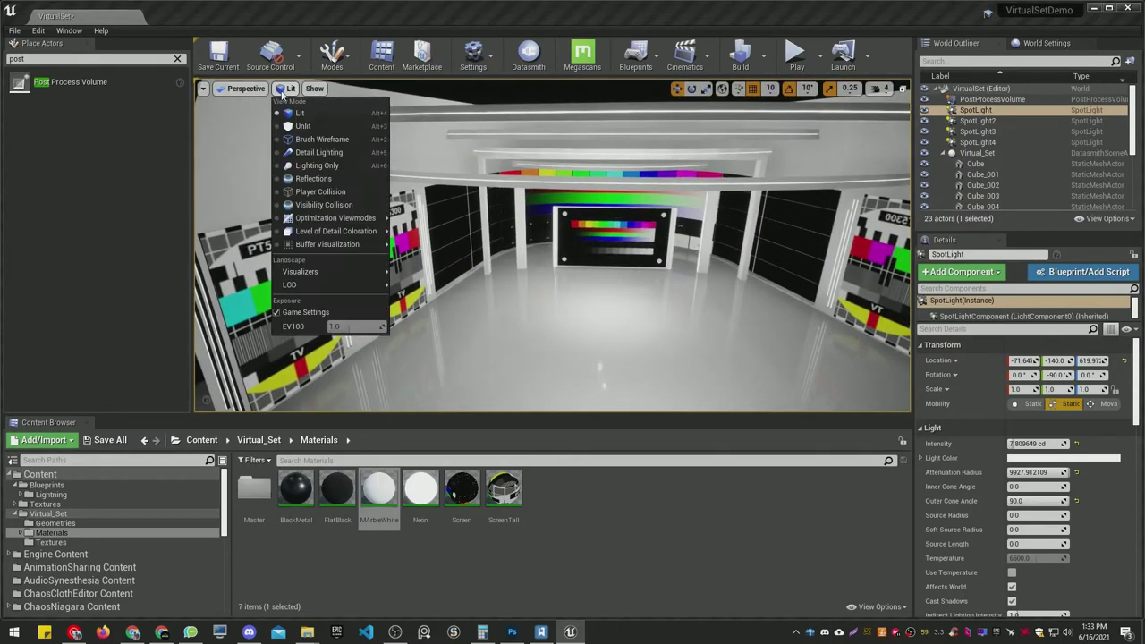
mouse_move(350, 222)
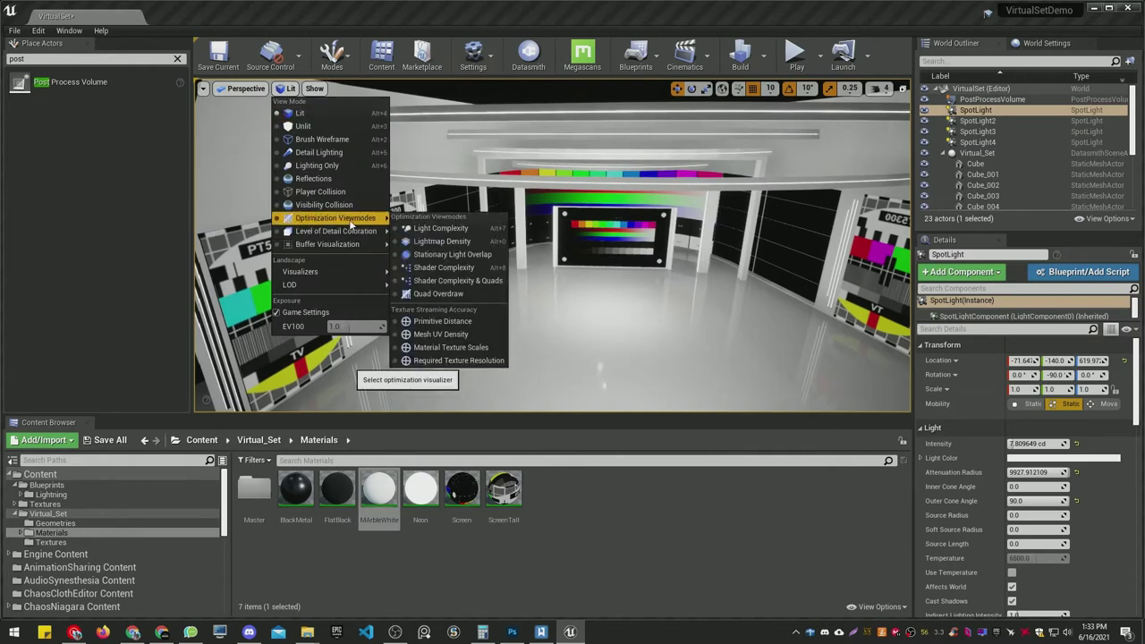
left_click(448, 234)
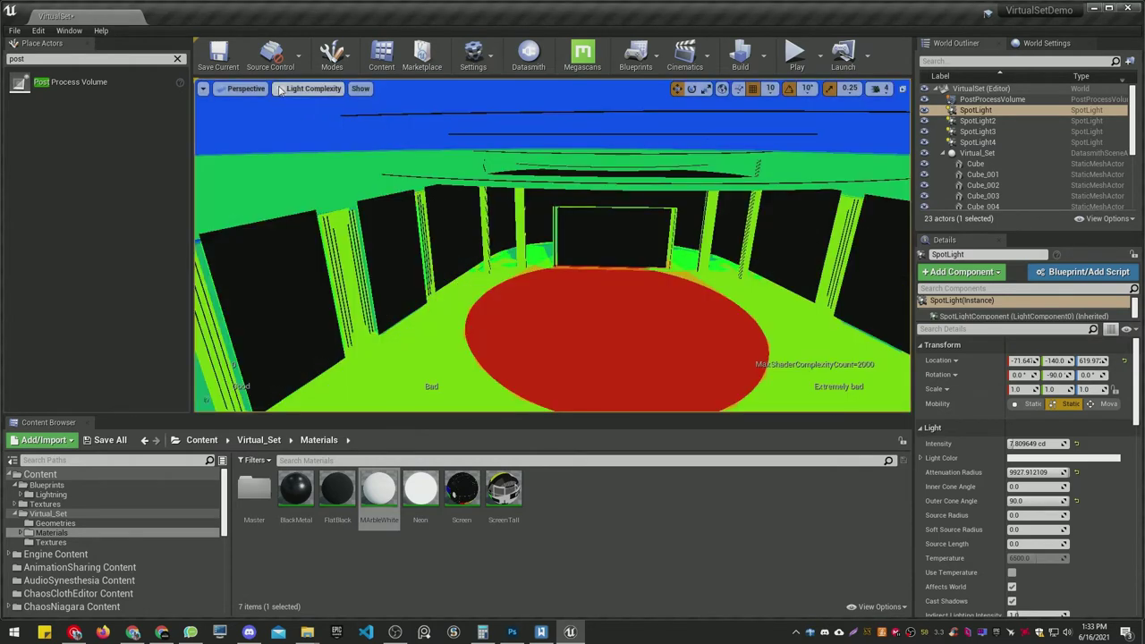
left_click(280, 91)
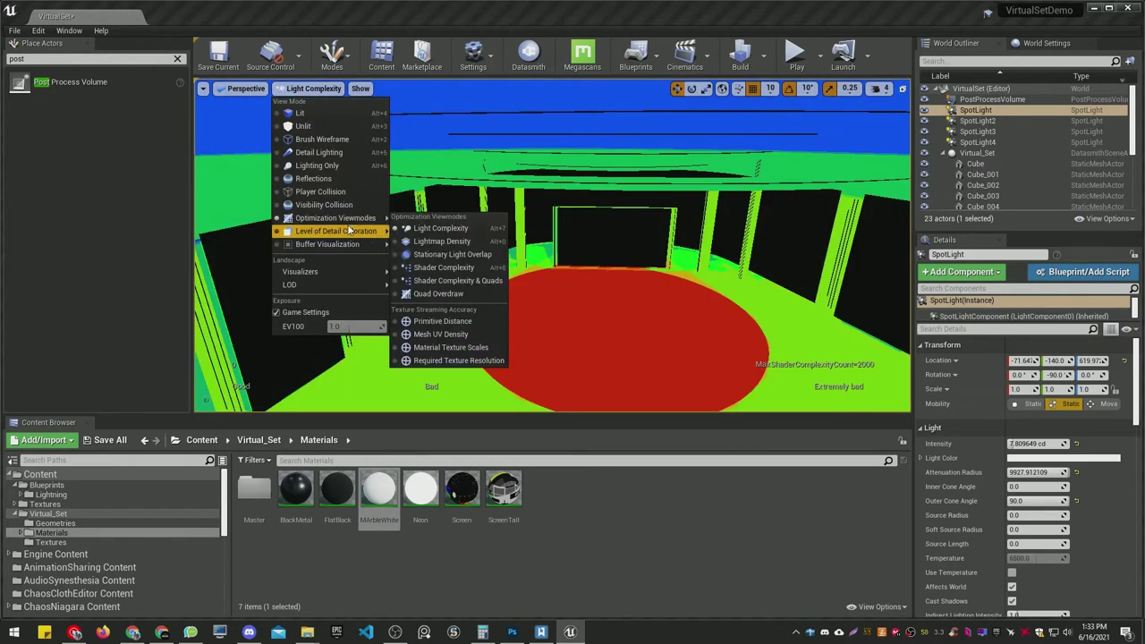
left_click(467, 243)
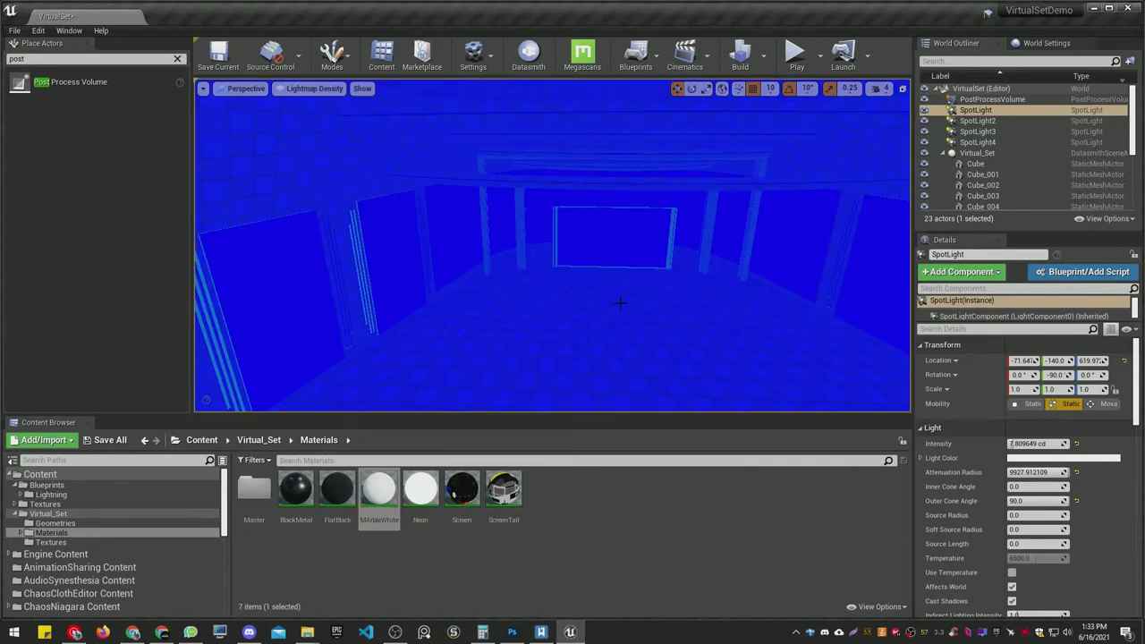
right_click_drag(619, 302, 619, 303)
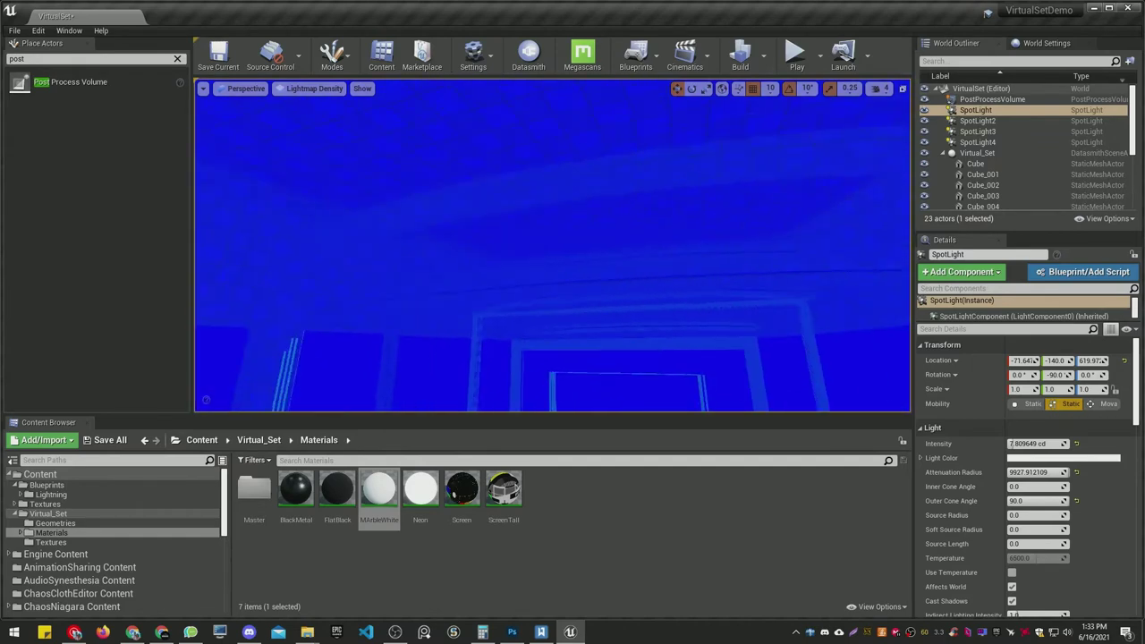
right_click_drag(463, 332, 463, 332)
Override the floor Plane_001's lightmap resolution to 256 and return the viewport to Lit
left_click(463, 332)
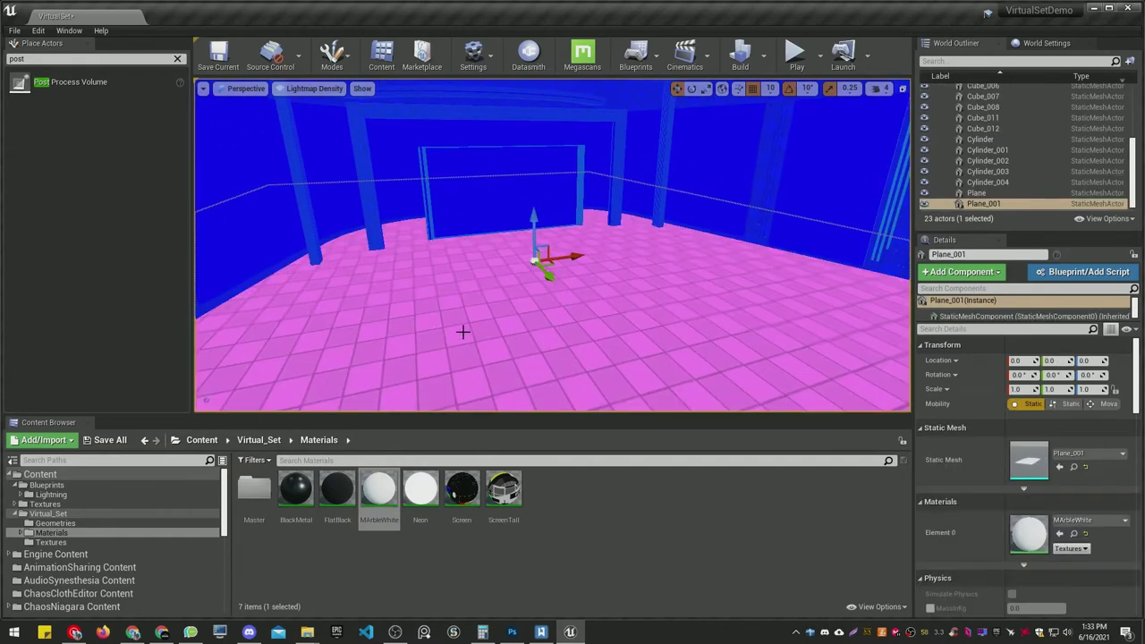
scroll(962, 459, "down", 2)
scroll(962, 459, "down", 3)
scroll(959, 492, "down", 2)
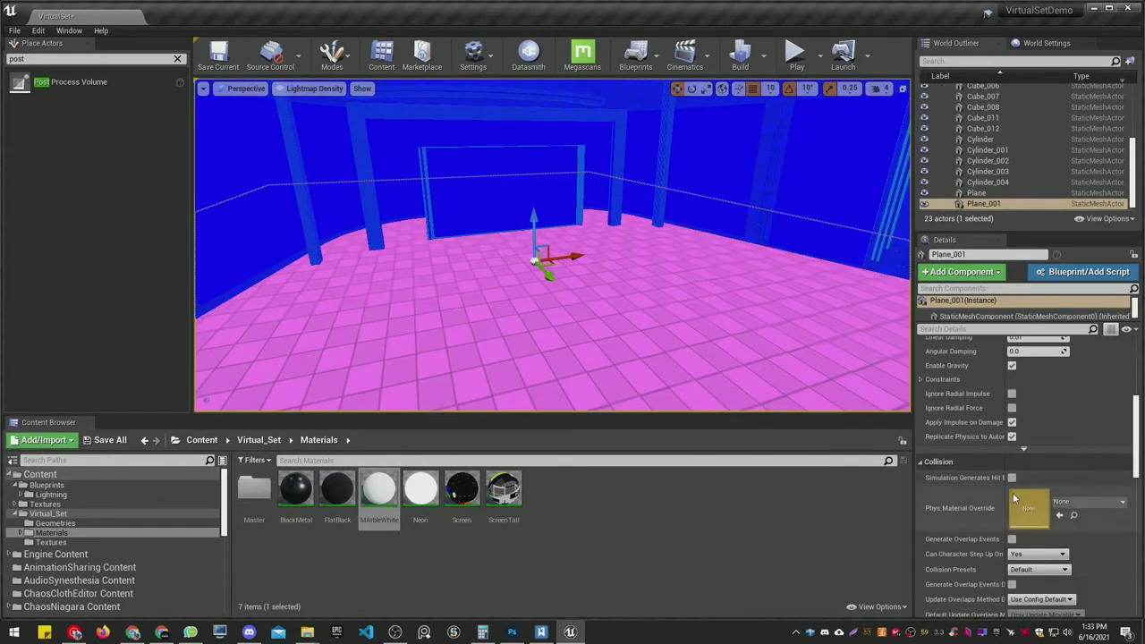
scroll(994, 499, "down", 3)
left_click(931, 467)
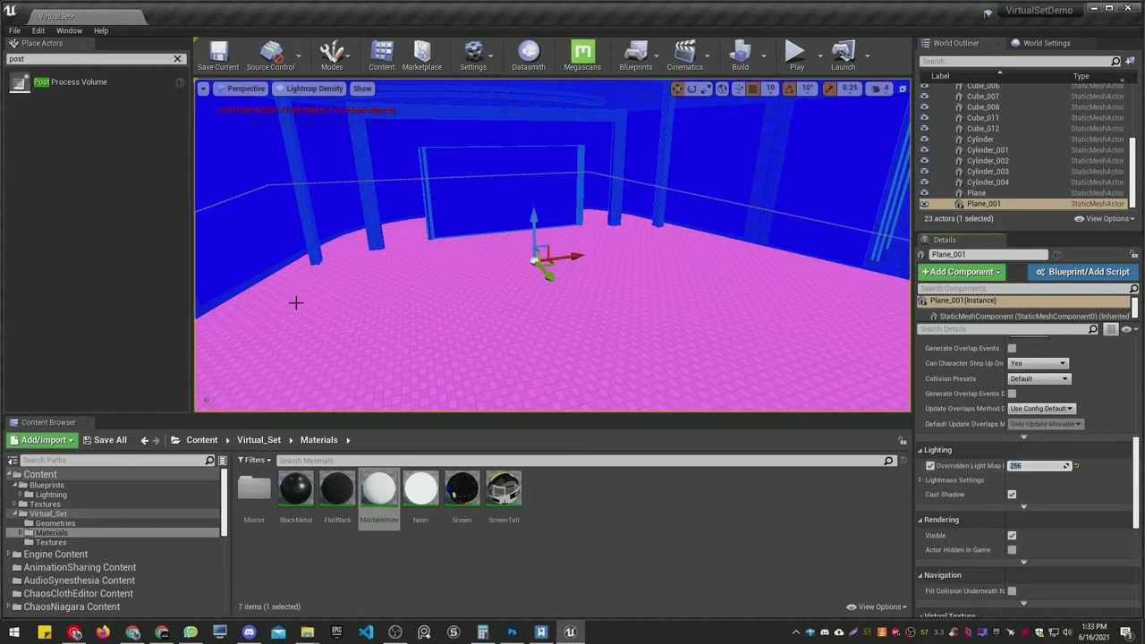
mouse_move(296, 301)
right_mouse_down()
mouse_move(322, 259)
mouse_move(515, 383)
right_mouse_up()
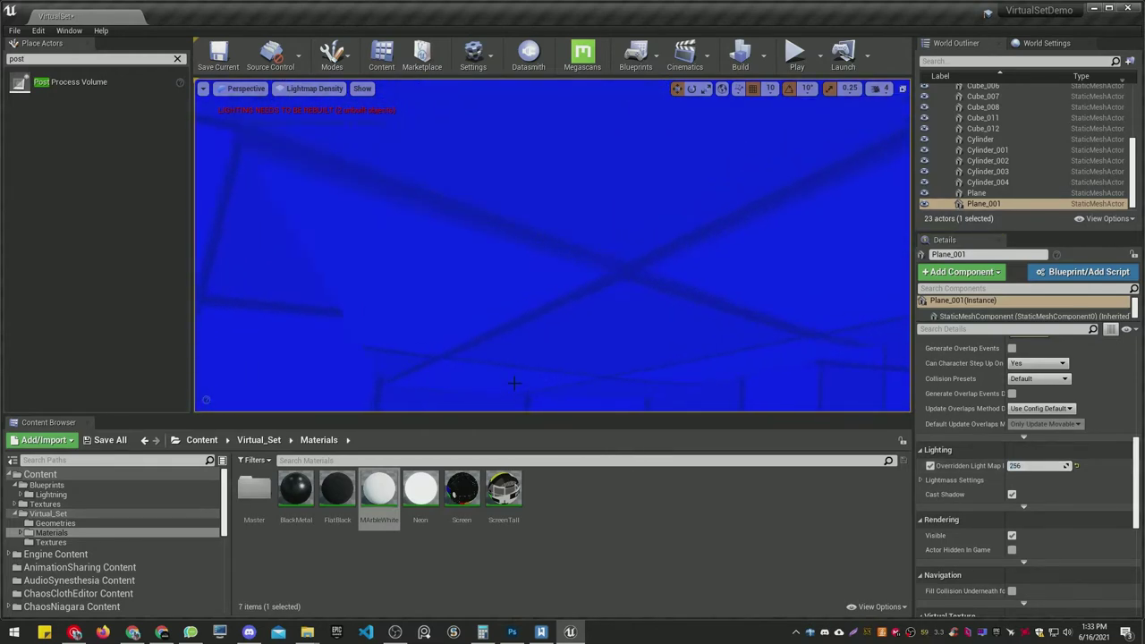
key("alt+4")
right_click_drag(514, 382, 514, 383)
Override the ceiling beam Cube_012's lightmap resolution to 256
left_click(439, 271)
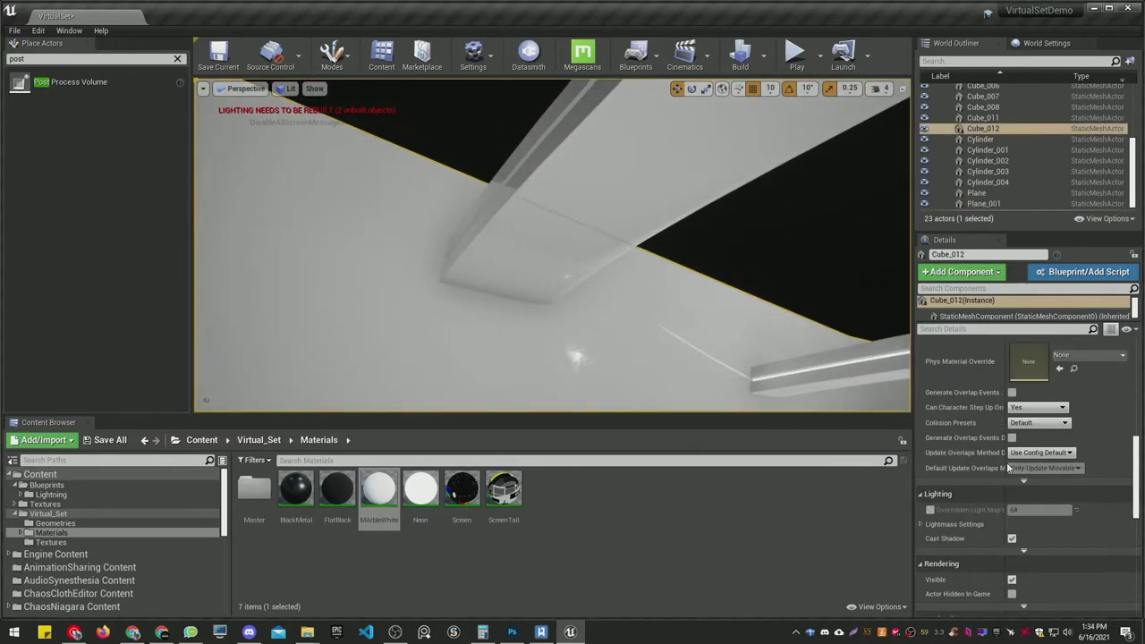
right_click_drag(590, 341, 591, 341)
scroll(1031, 516, "down", 2)
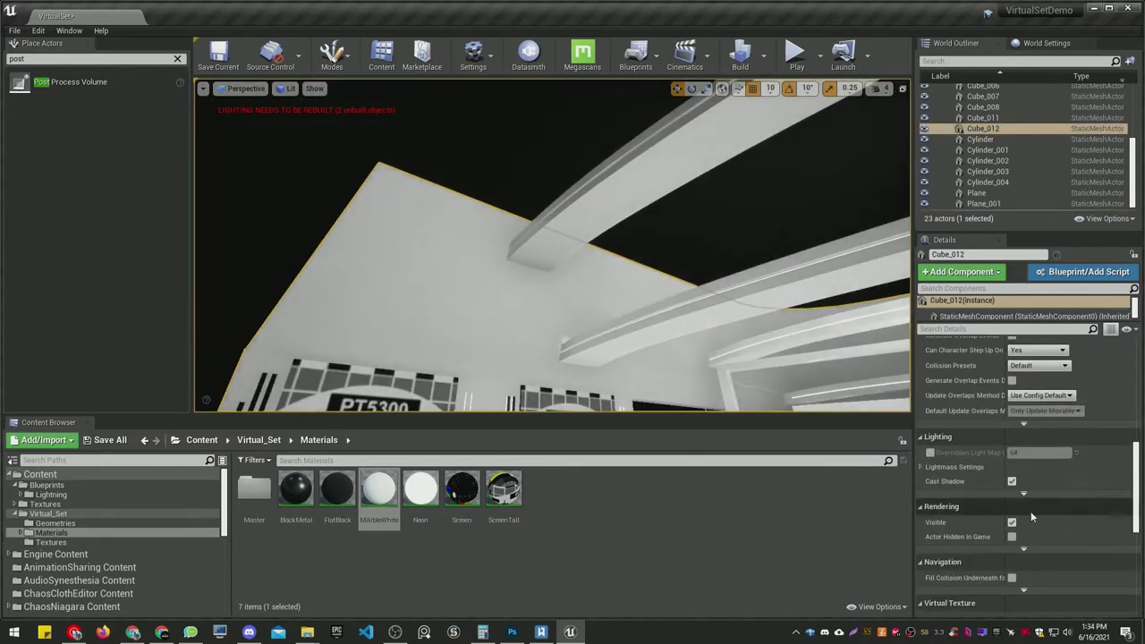
left_click(932, 452)
right_click_drag(665, 322, 665, 322)
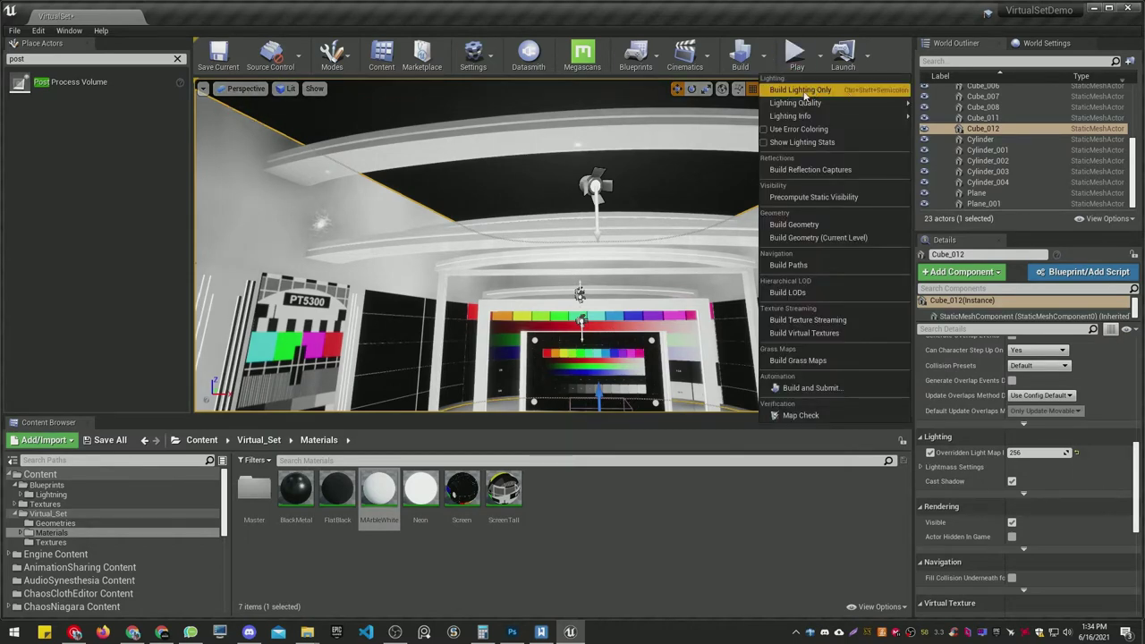
Set Lighting Quality to Production and bring up the World Settings panel
mouse_move(810, 115)
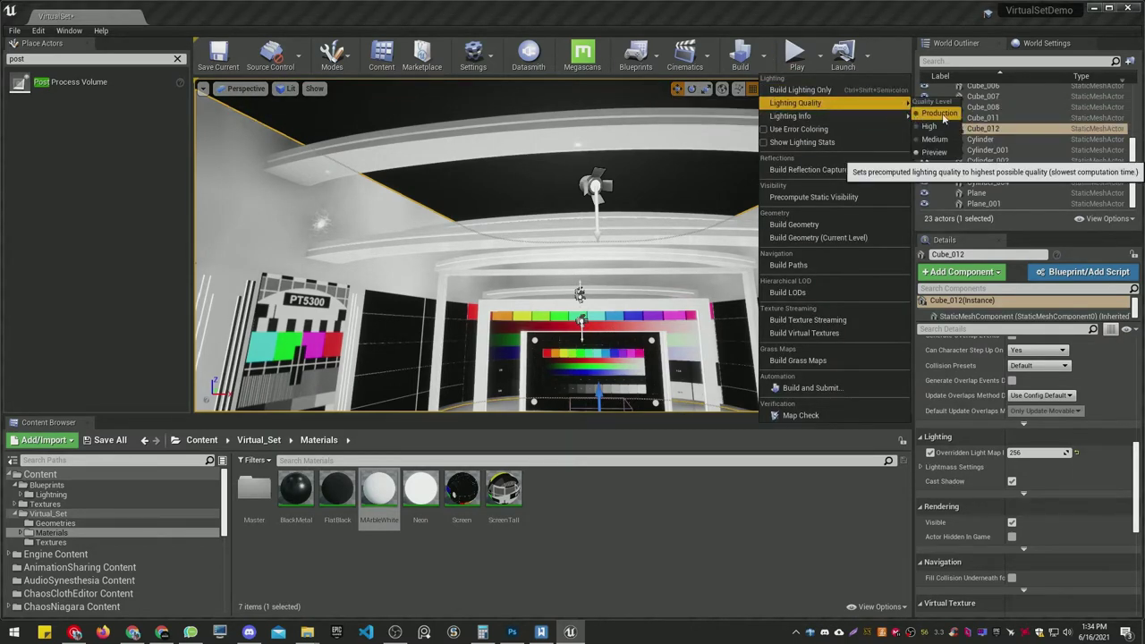
left_click(937, 114)
right_click_drag(553, 246, 552, 246)
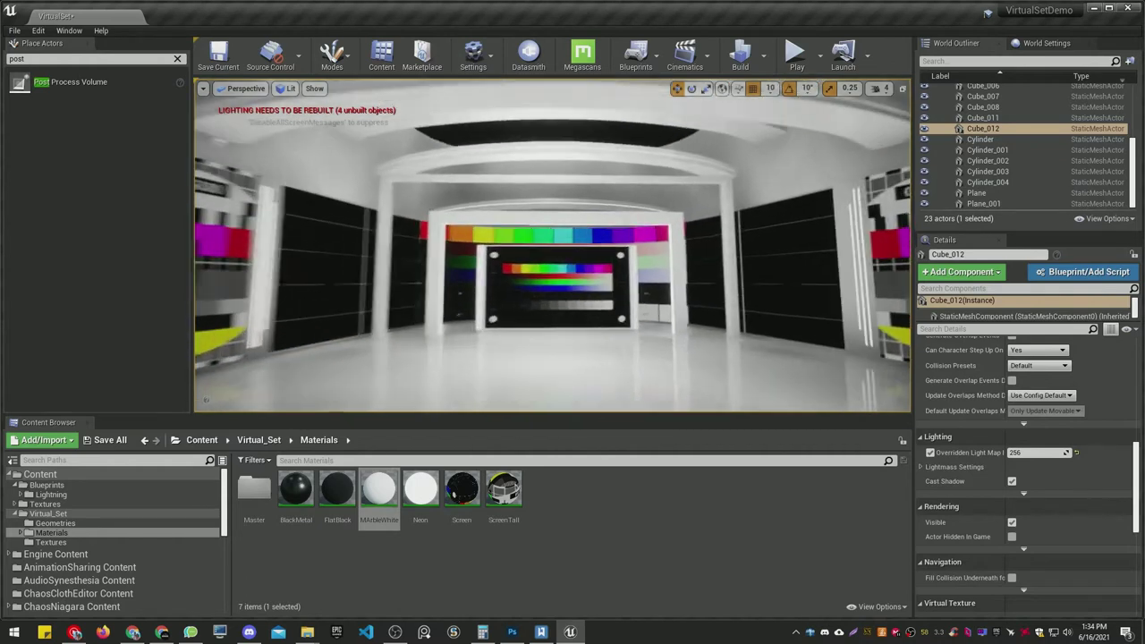
left_click_drag(679, 265, 679, 323)
left_click(1047, 43)
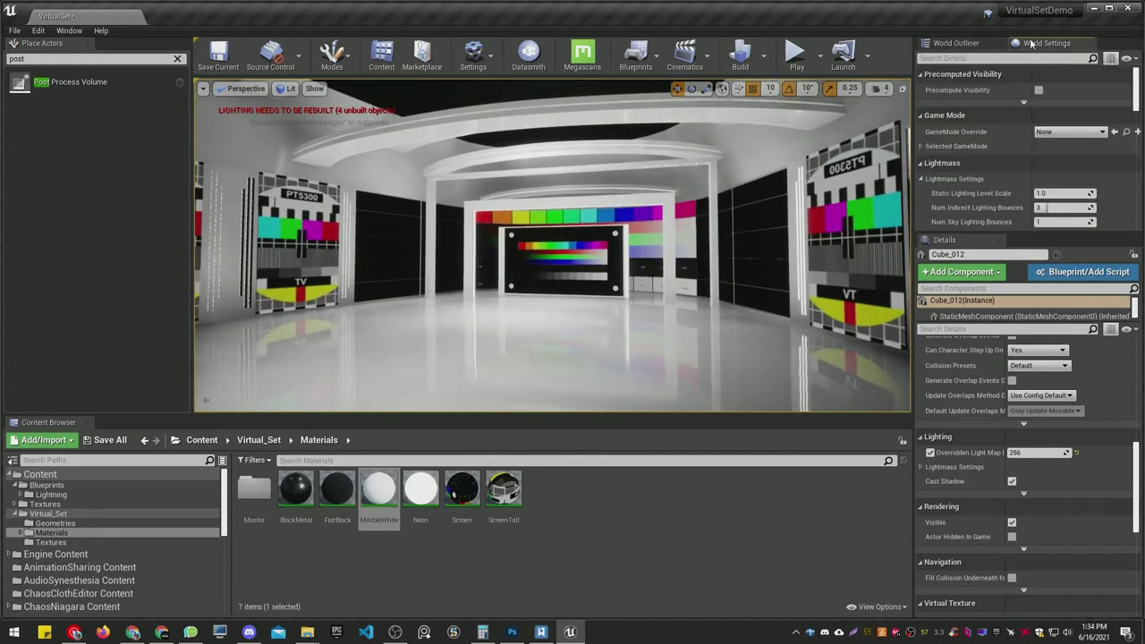
Enlarge World Settings and give Lightmass a 0.5 static lighting level scale and 10 indirect bounces
left_click(63, 33)
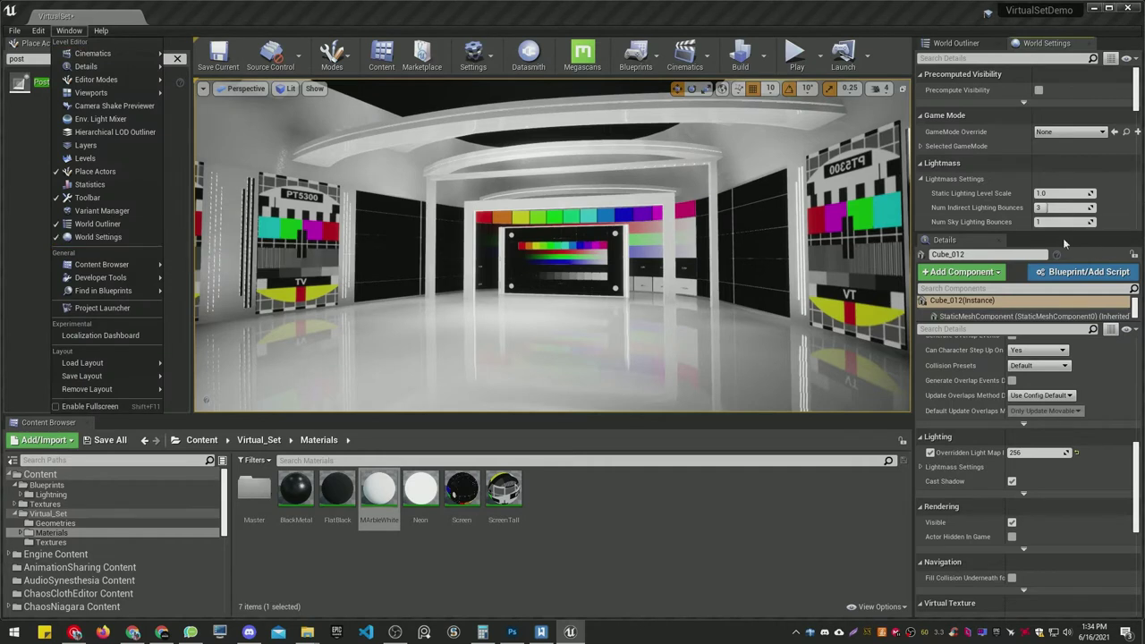
left_click_drag(1065, 234, 1065, 384)
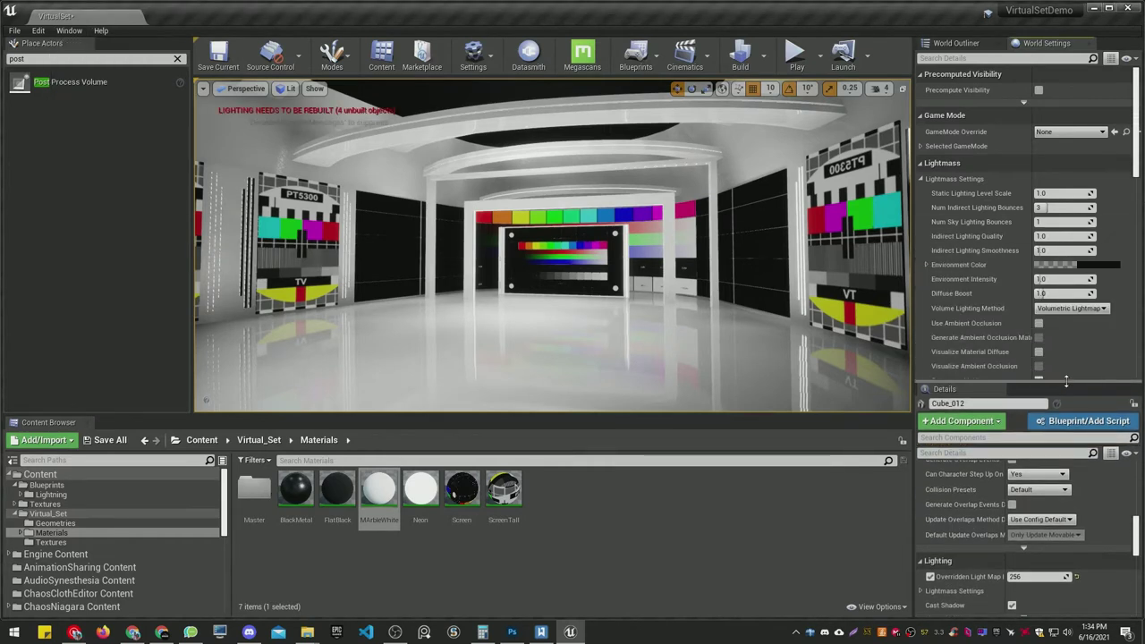
left_click(940, 114)
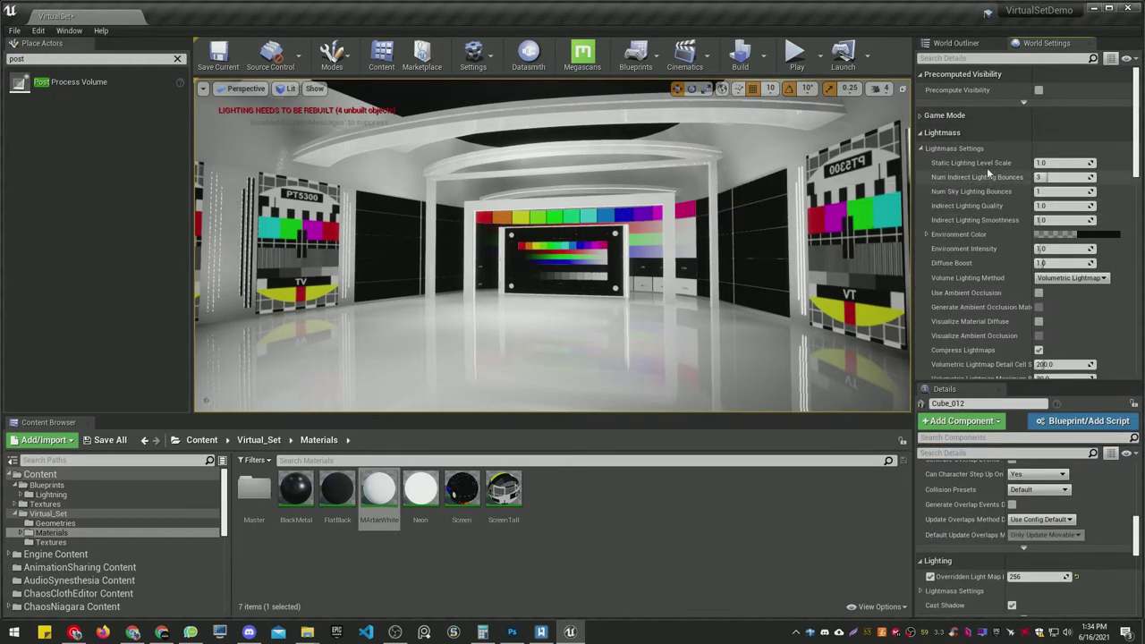
left_click(1053, 163)
type("0.5")
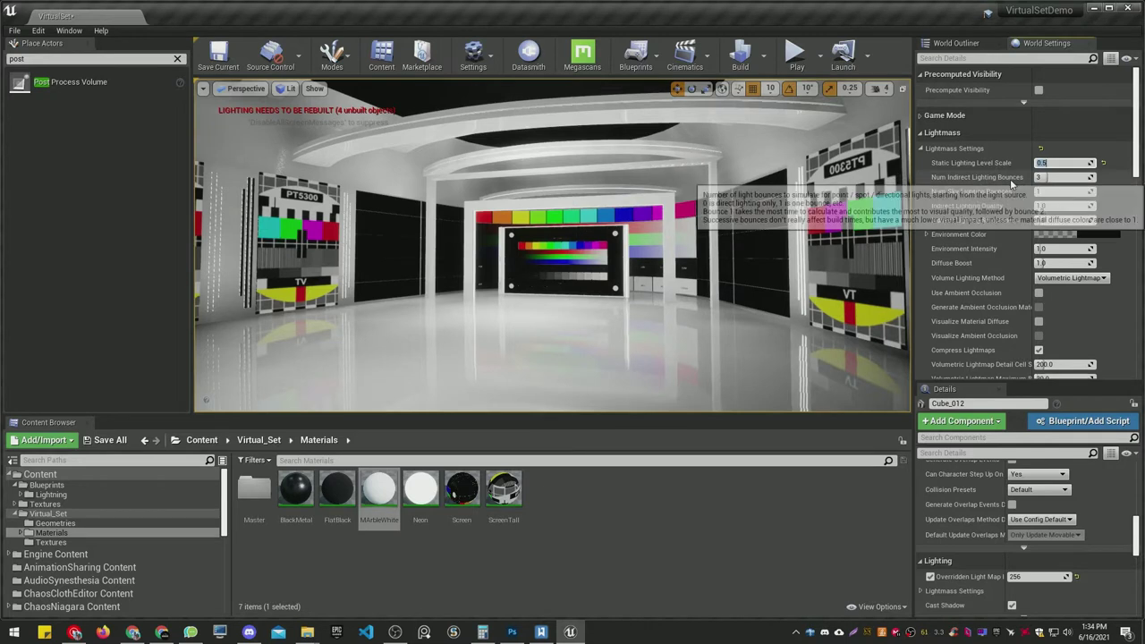
mouse_move(1012, 185)
left_click(1063, 178)
type("10")
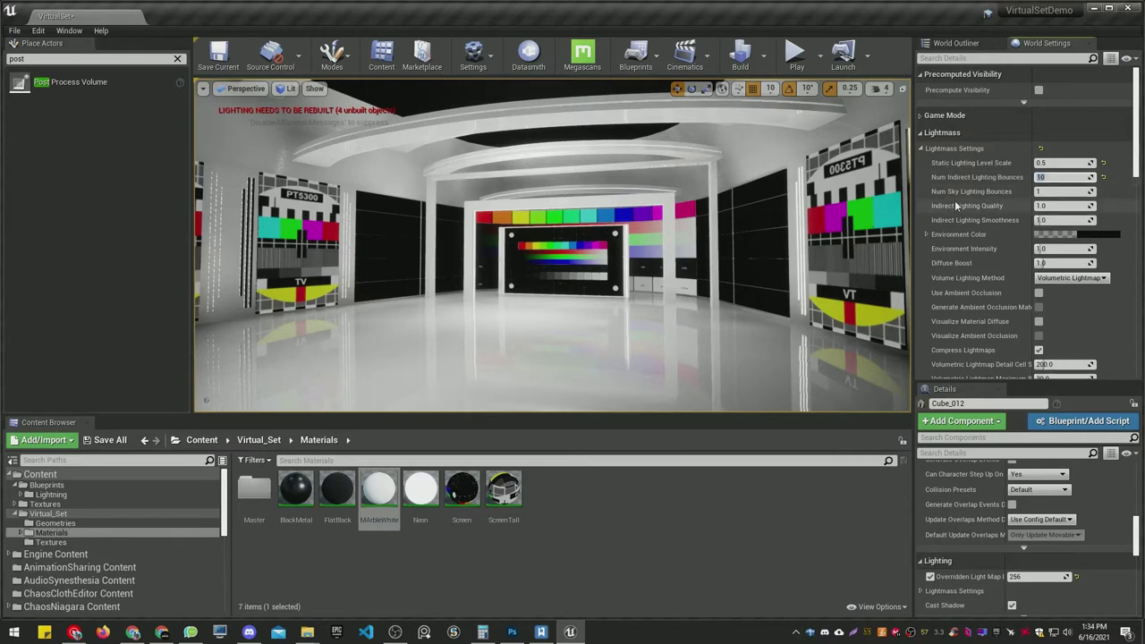
mouse_move(680, 242)
right_mouse_down()
mouse_move(716, 241)
mouse_move(680, 241)
right_mouse_up()
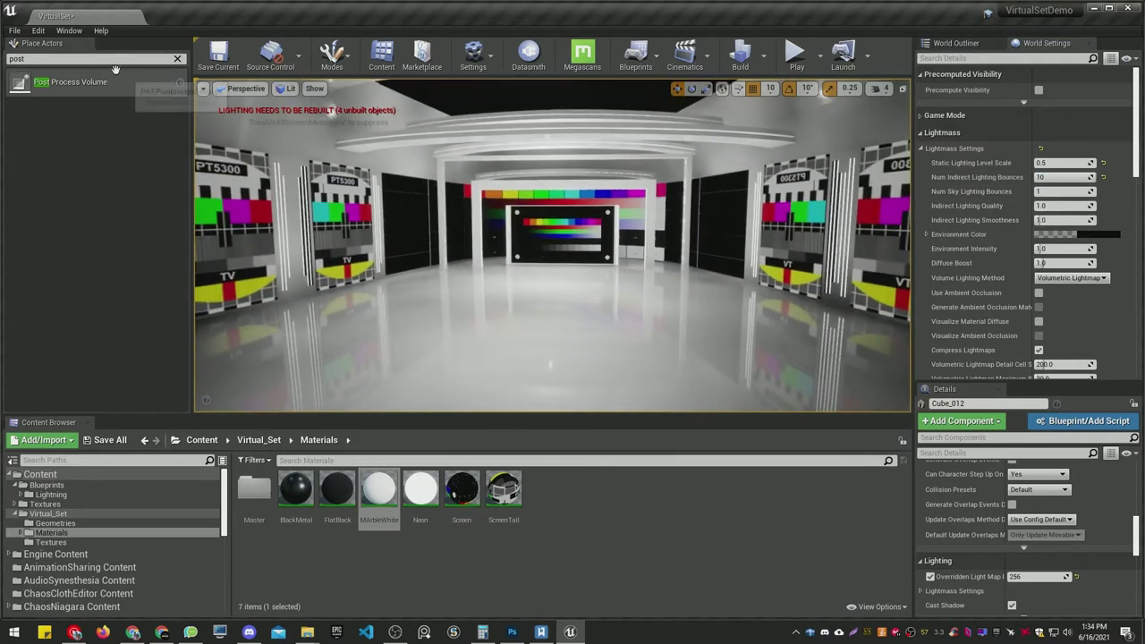
Search 'sky' in Place Actors, drop a Sky Light into the studio, then delete it
key("BackSpace")
key("BackSpace")
key("BackSpace")
type("sky")
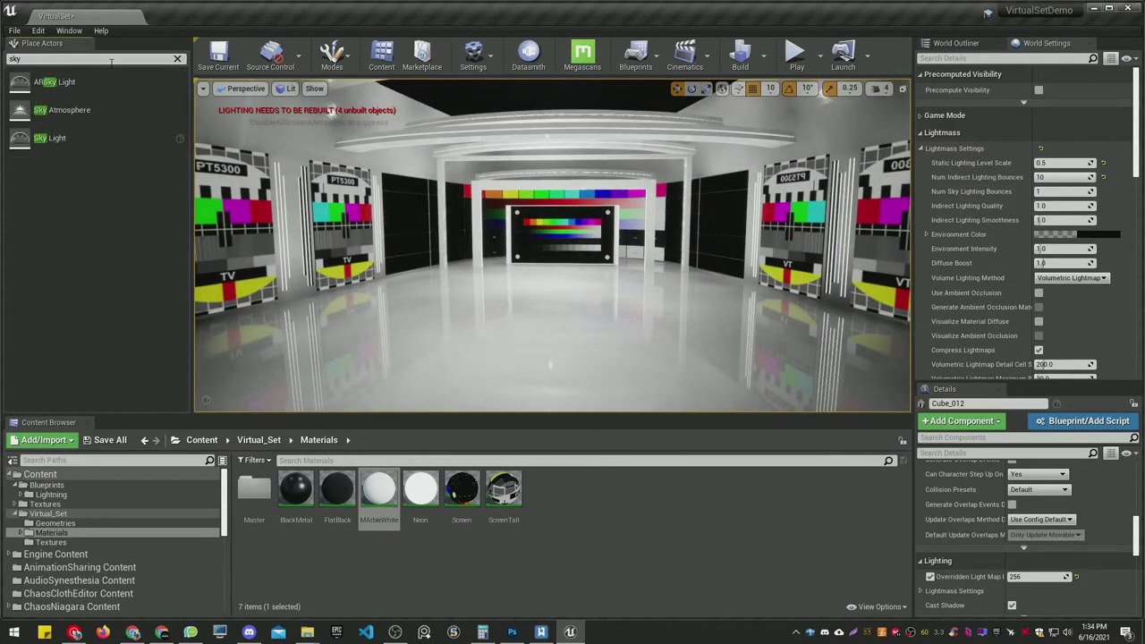
left_click_drag(50, 138, 421, 264)
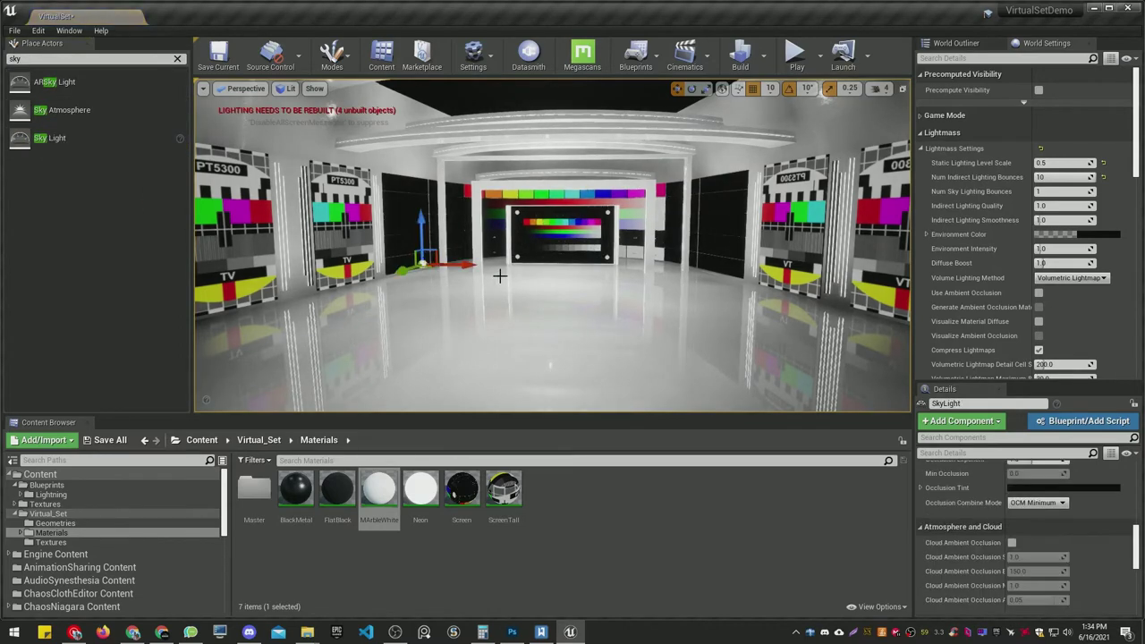
key("Delete")
mouse_move(499, 276)
right_mouse_down()
mouse_move(501, 224)
mouse_move(537, 251)
mouse_move(537, 286)
mouse_move(573, 286)
right_mouse_up()
type("2")
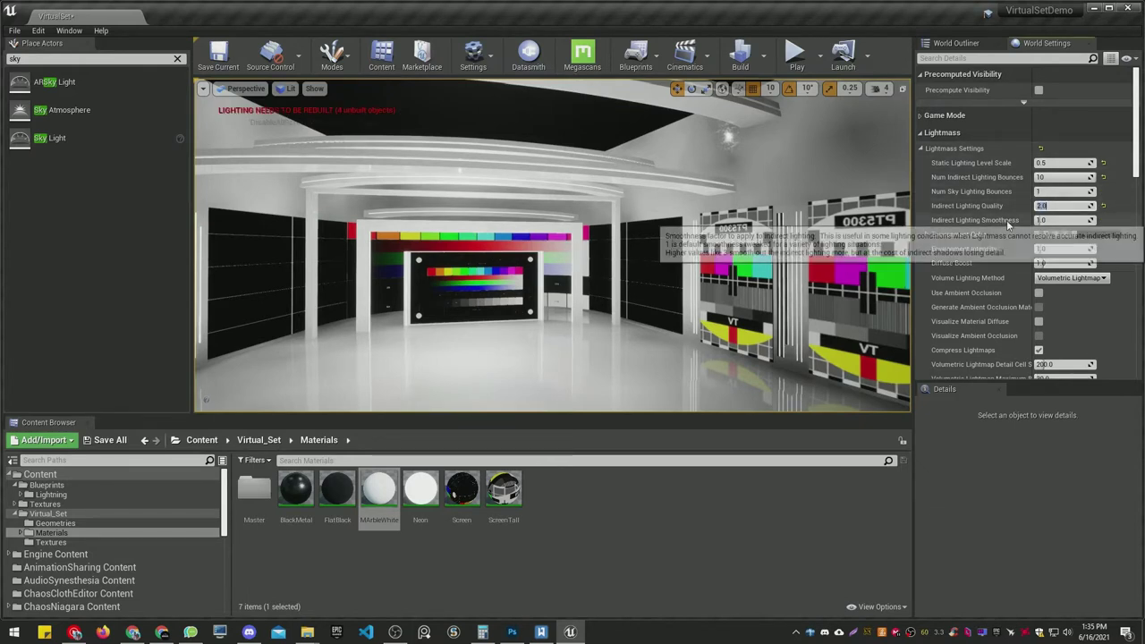
Set Indirect Lighting Quality to 2.0 and Indirect Lighting Smoothness to 1.15, then save the map
key("Tab")
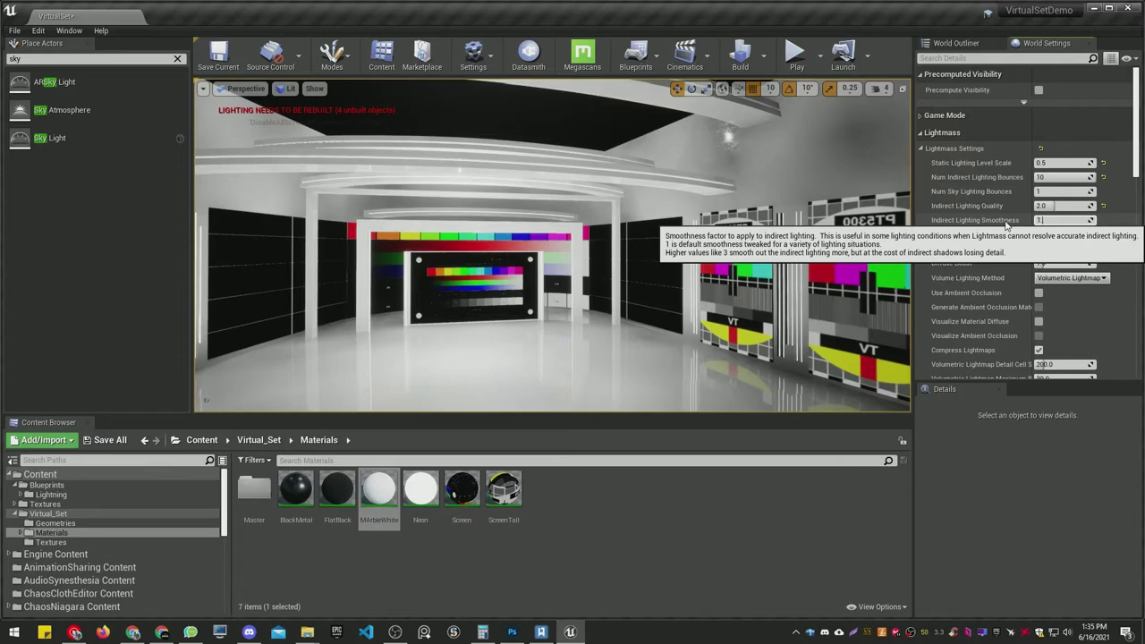
type(".15")
key("Return")
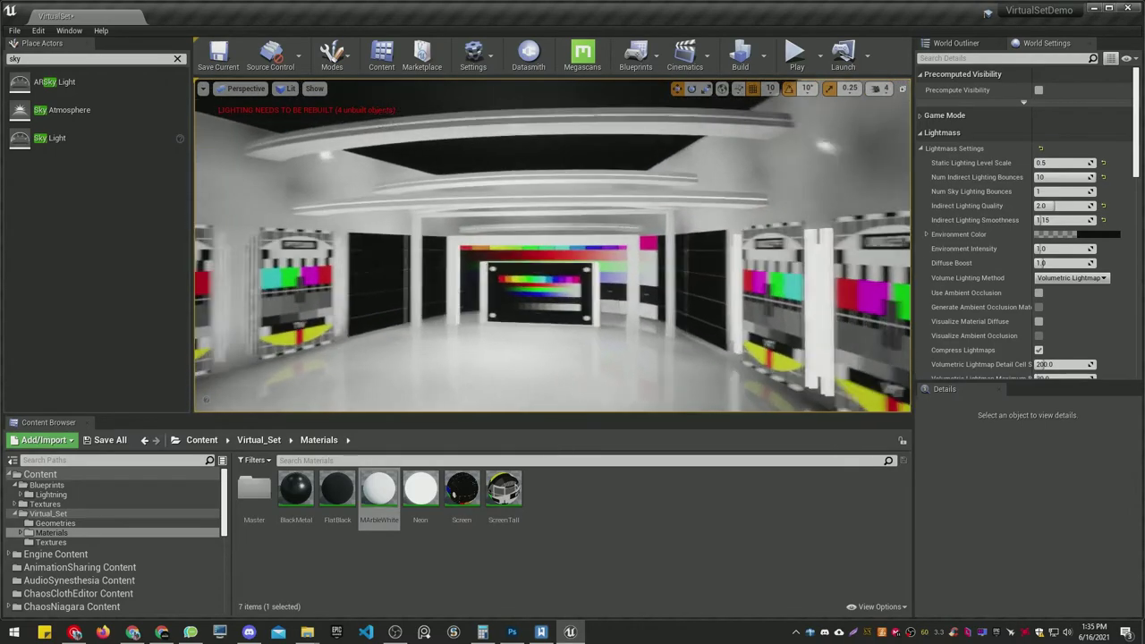
key("ctrl+s")
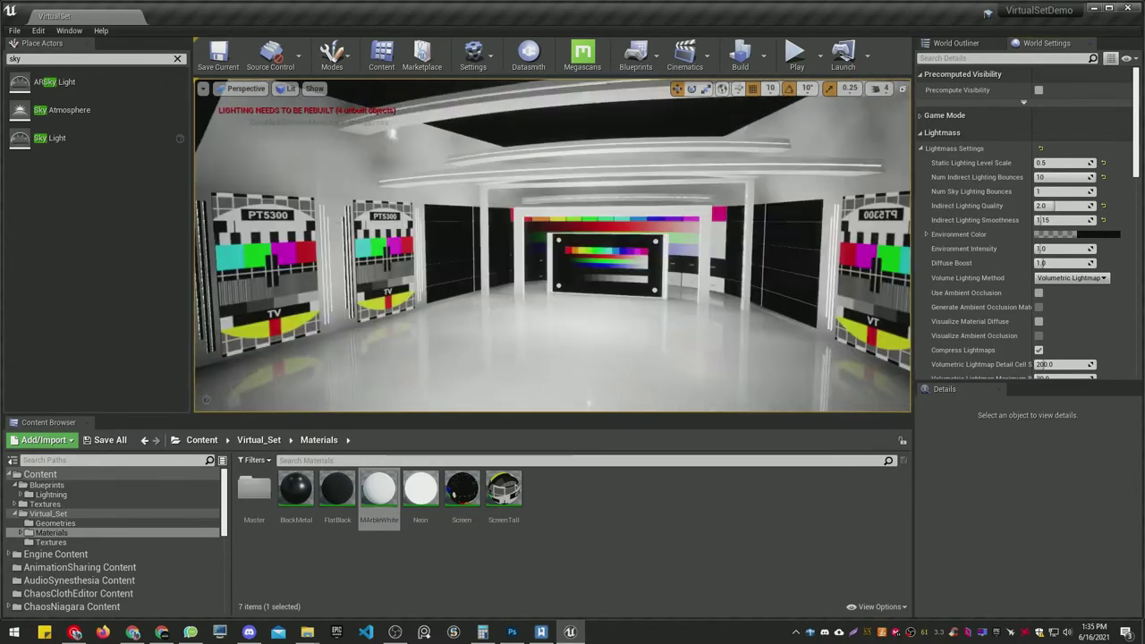
left_click(767, 54)
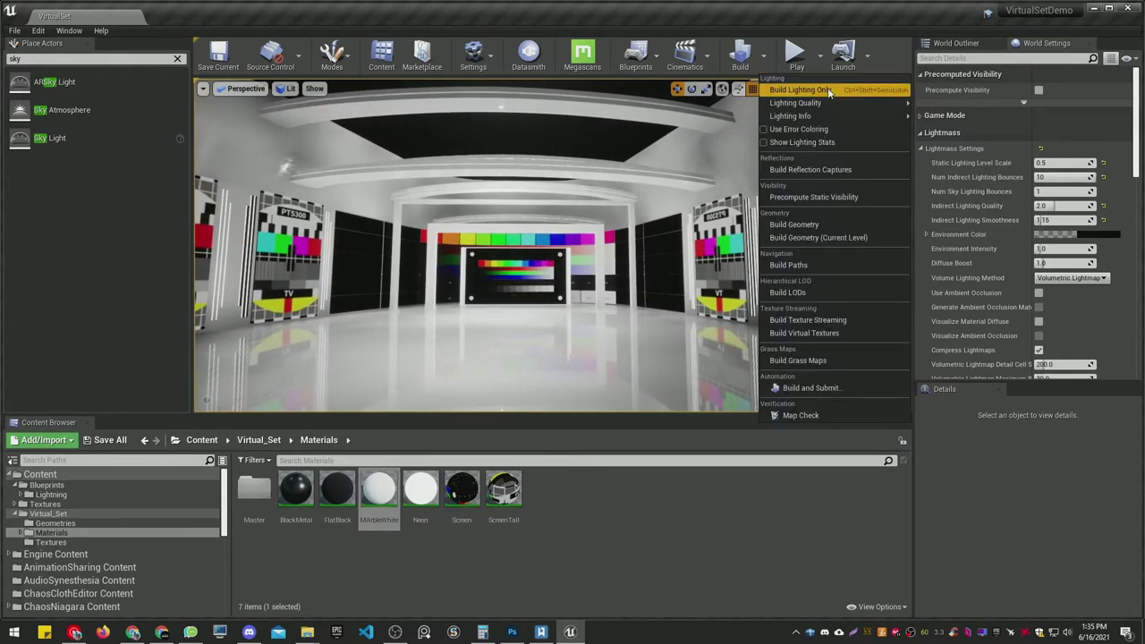
mouse_move(864, 103)
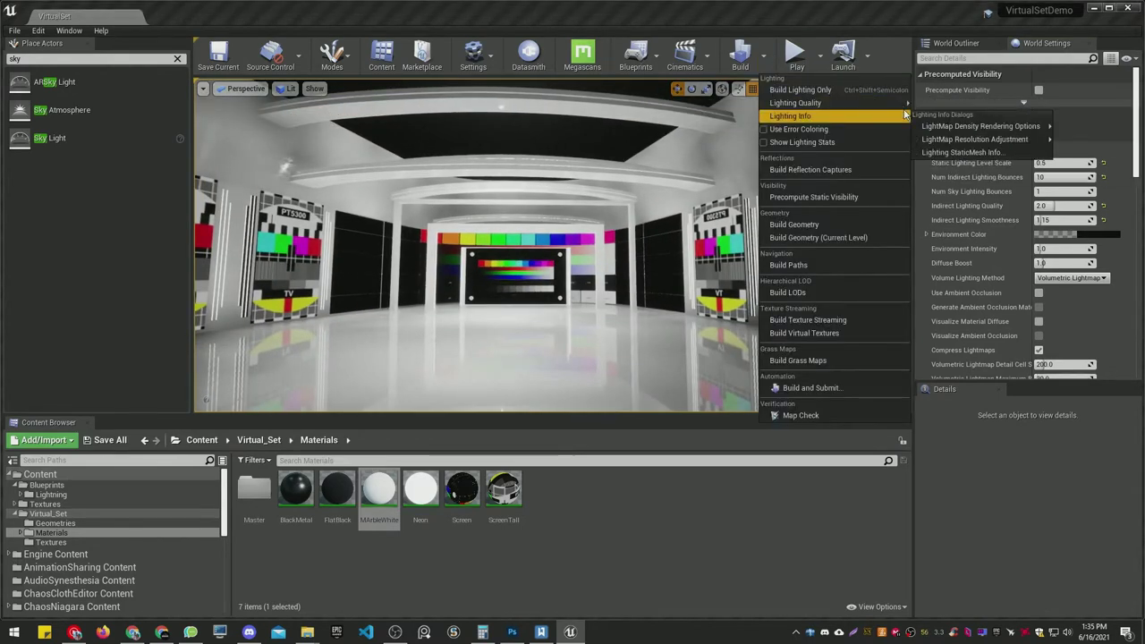
left_click(826, 92)
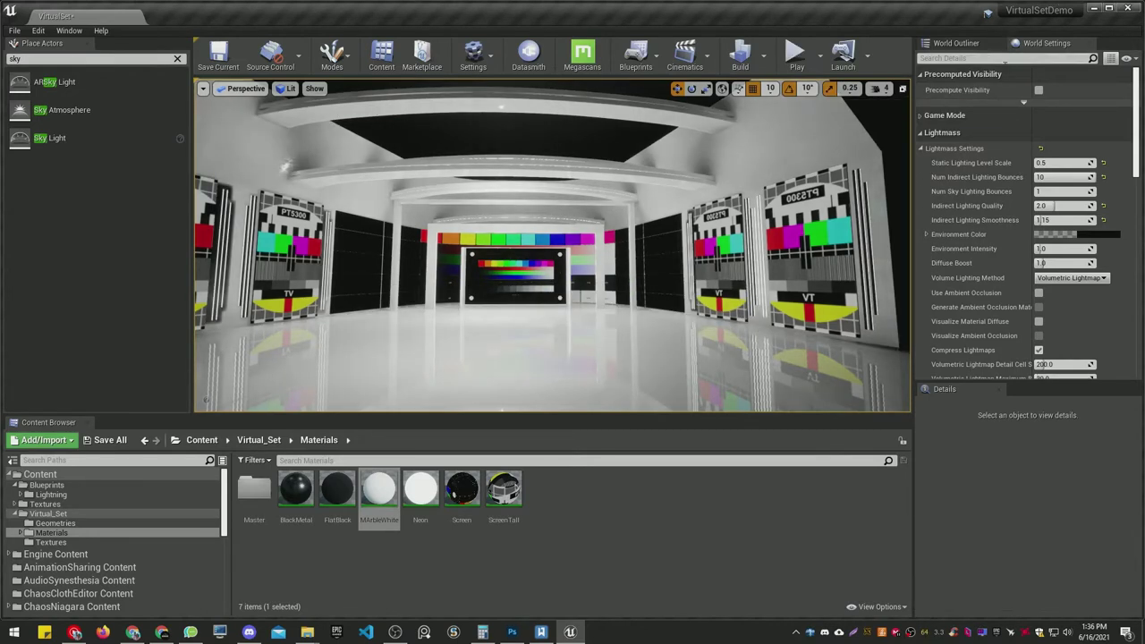
mouse_move(552, 244)
right_mouse_down()
mouse_move(519, 268)
mouse_move(537, 251)
mouse_move(528, 255)
right_mouse_up()
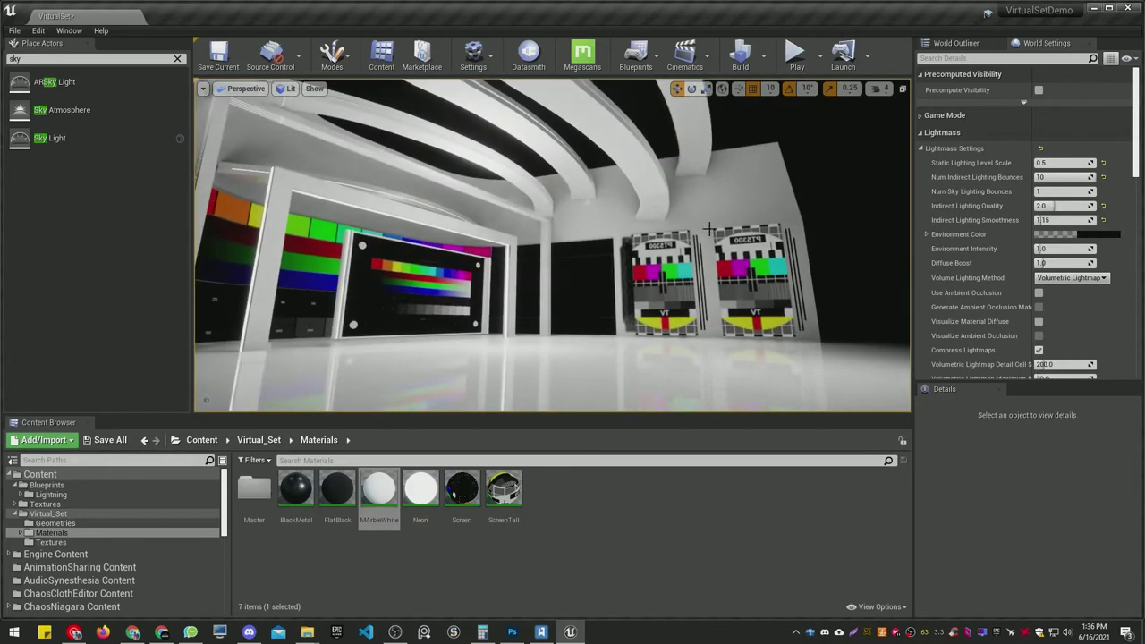
right_click_drag(605, 174, 586, 177)
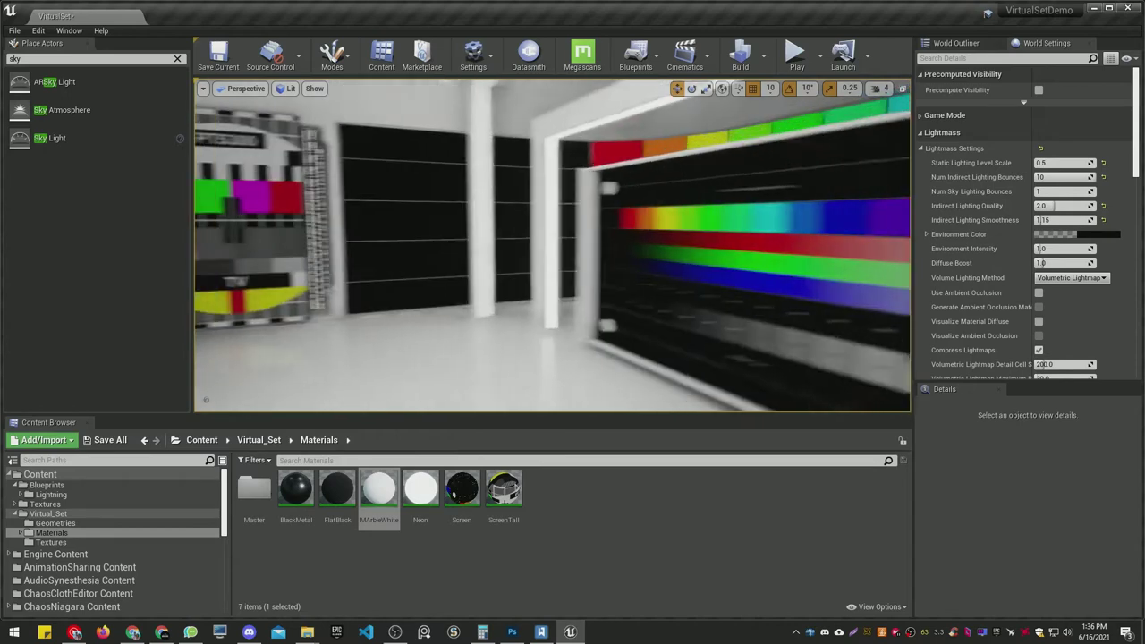
Select the white frame round the colour-bar wall, the left pillar and other white trim pieces
left_click(413, 154)
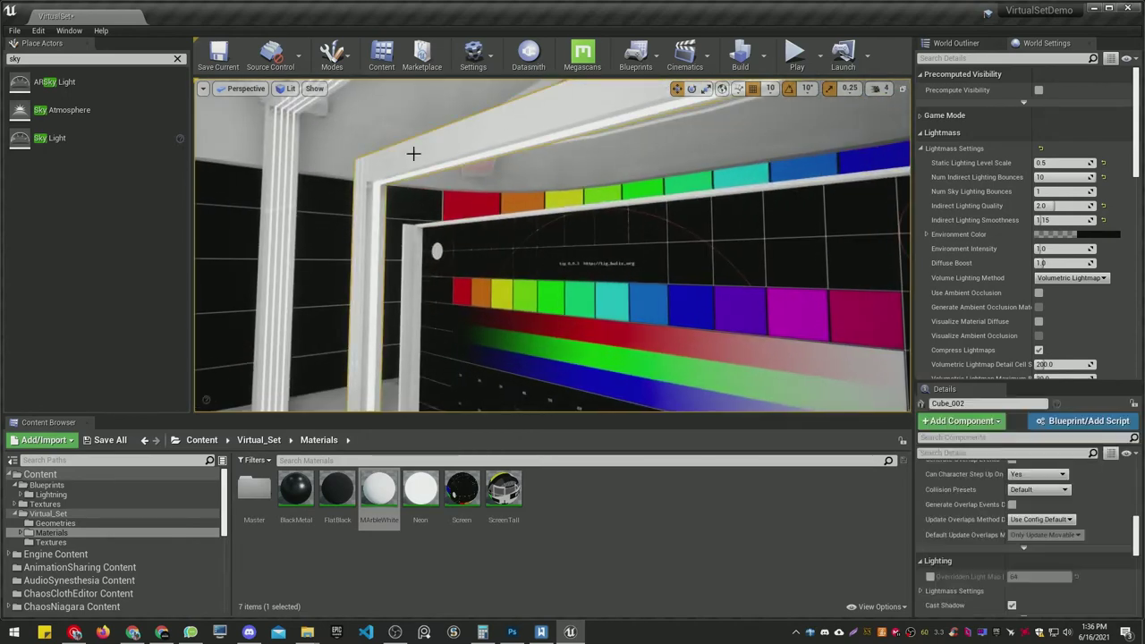
left_click(273, 195, "ctrl")
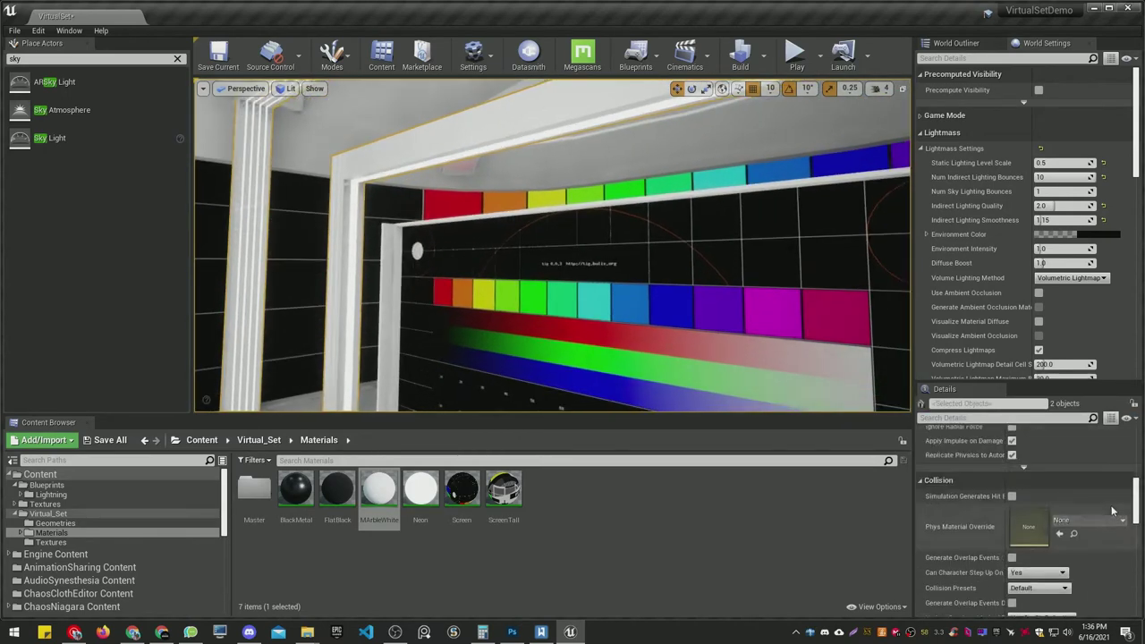
scroll(1112, 511, "up", 5)
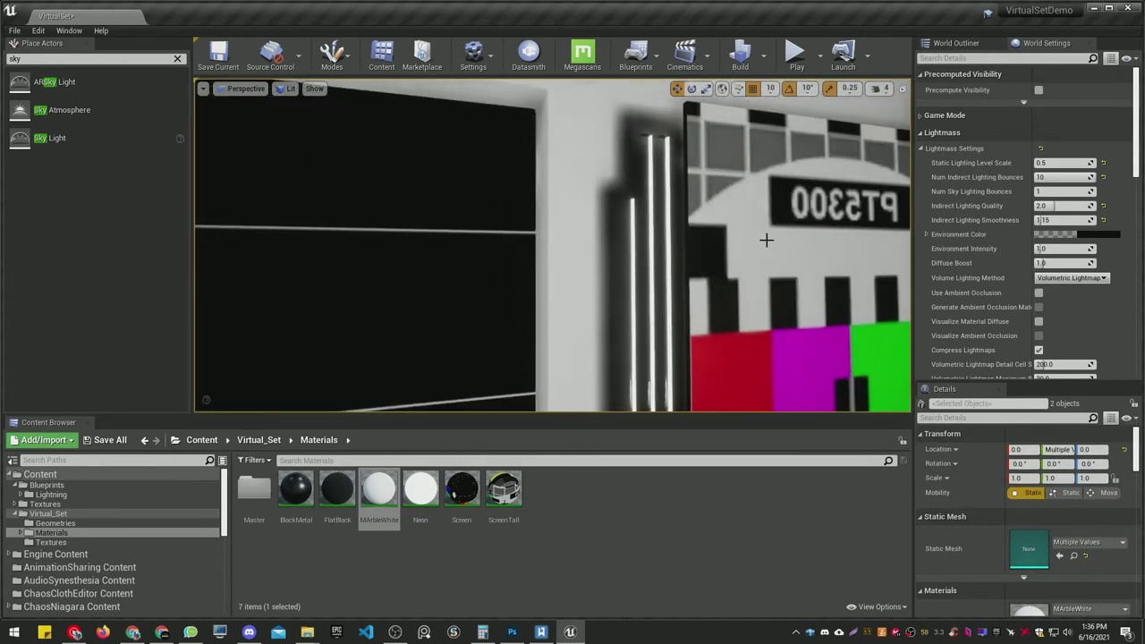
left_click(765, 240, "ctrl")
right_click_drag(766, 240, 841, 241)
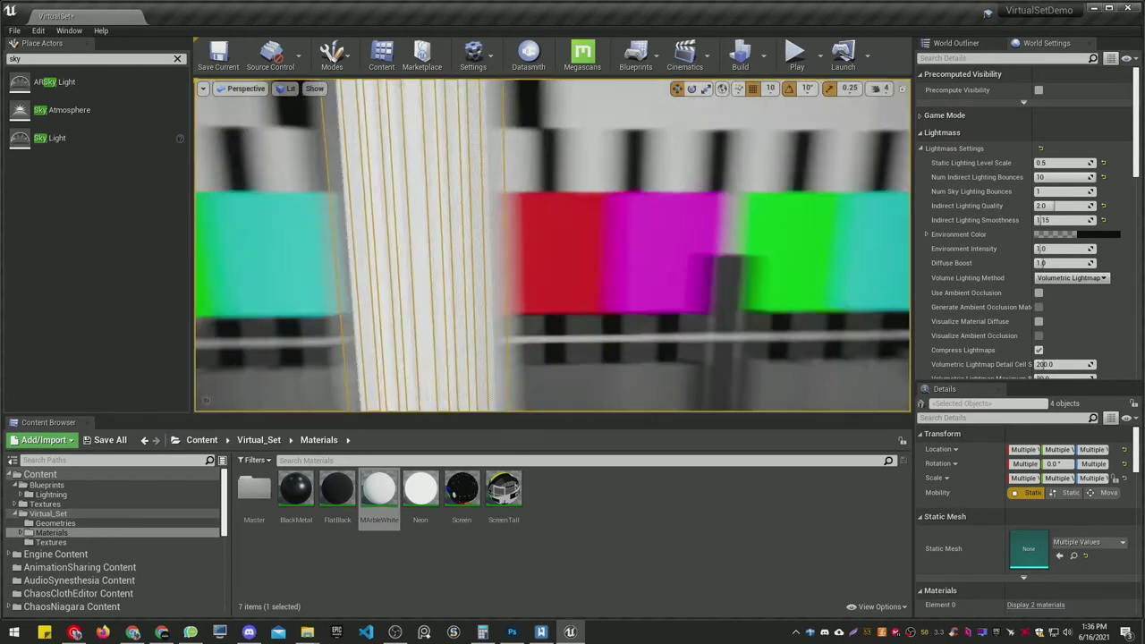
mouse_move(754, 230)
right_mouse_down()
mouse_move(654, 200)
mouse_move(629, 218)
right_mouse_up()
left_click(754, 230, "ctrl")
left_click(629, 218, "ctrl")
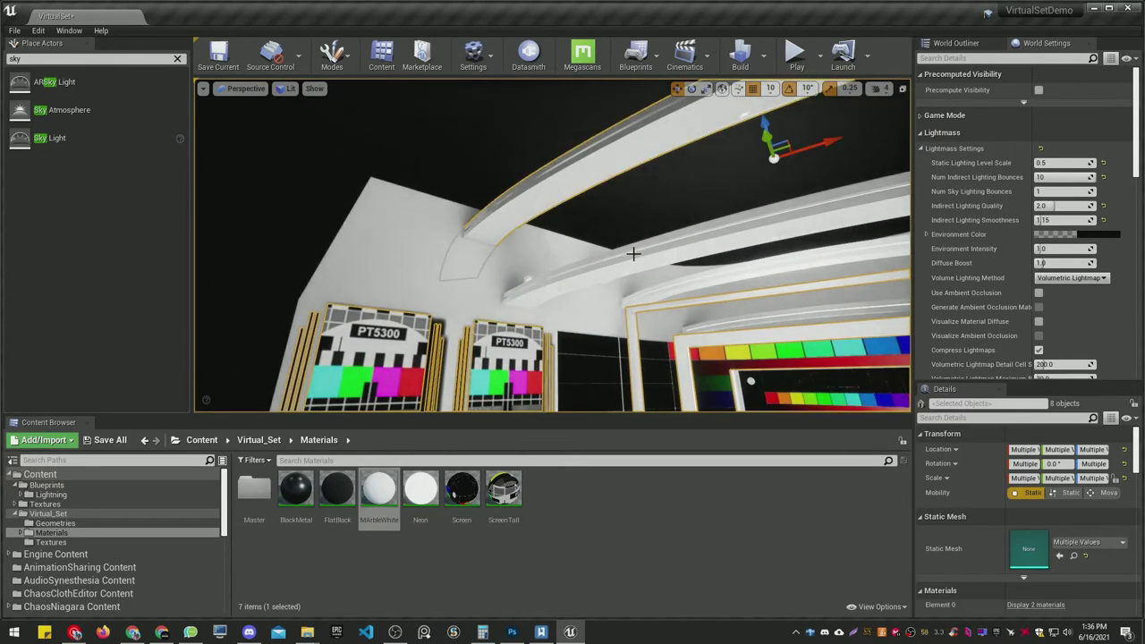
Add a ceiling arch to the selection and undo an accidental extra pick
left_click(713, 280, "ctrl")
mouse_move(732, 333)
right_mouse_down()
mouse_move(737, 343)
mouse_move(750, 311)
right_mouse_up()
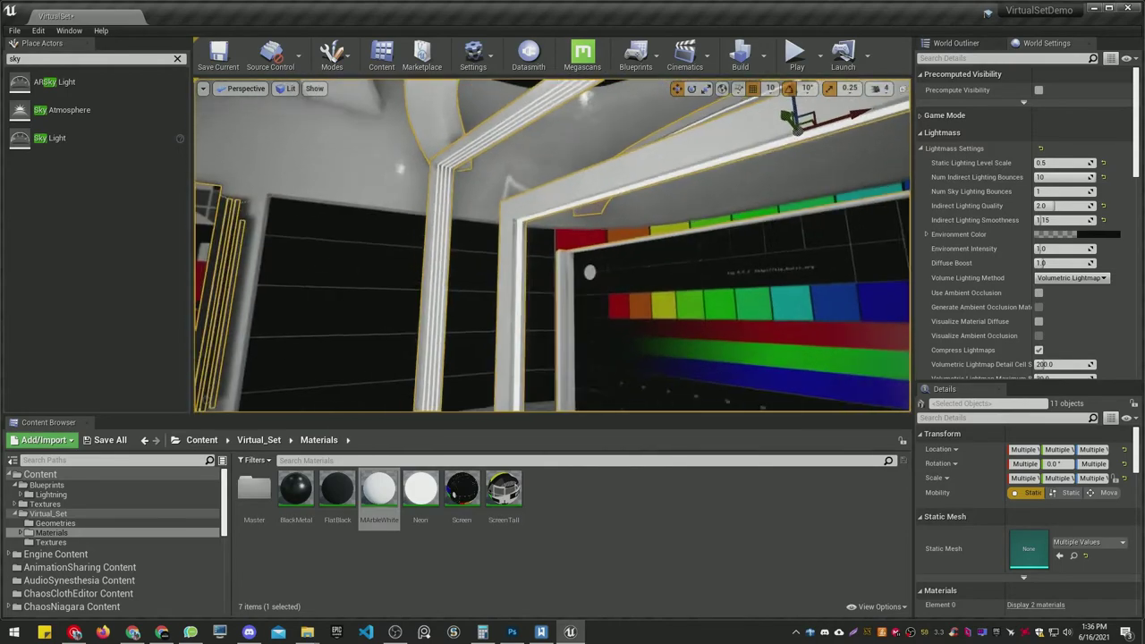
right_click_drag(590, 321, 590, 320)
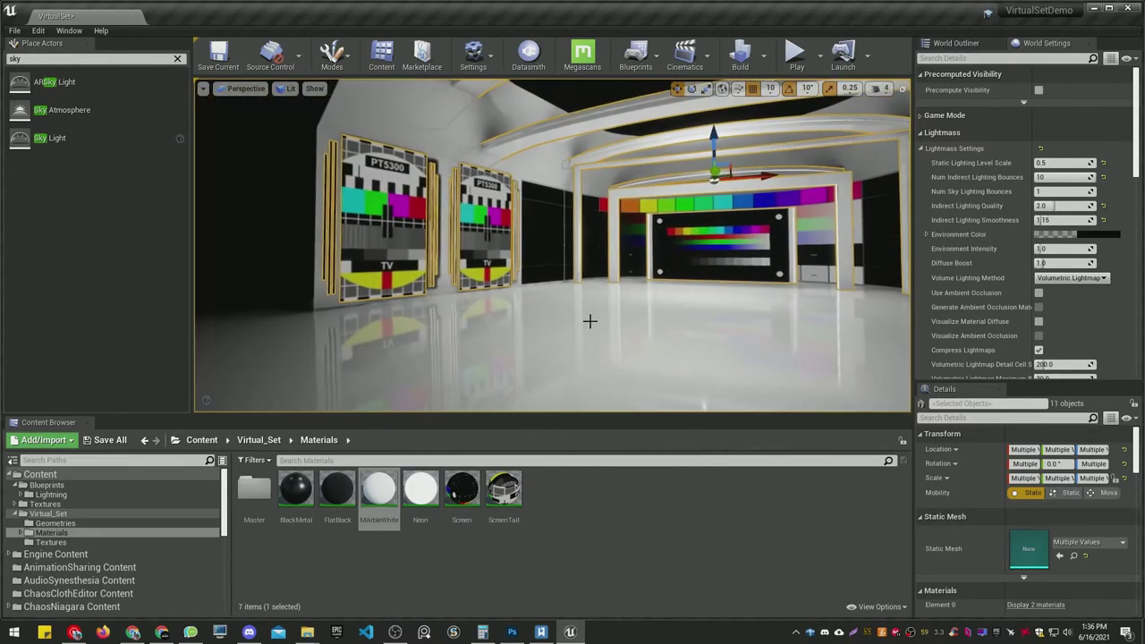
key("ctrl+z")
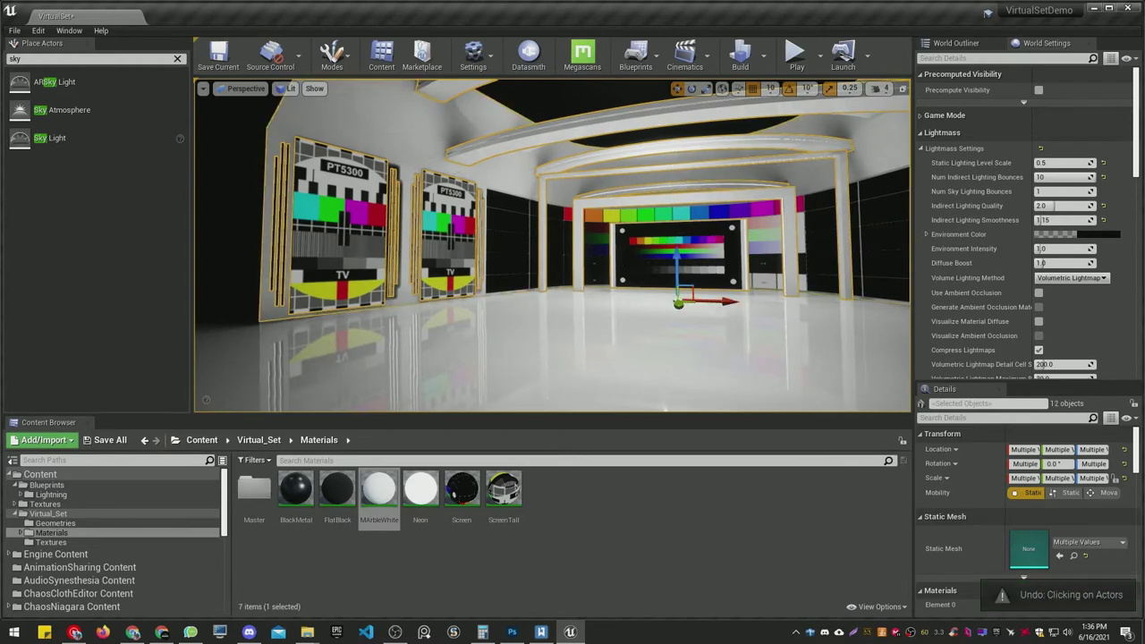
right_click_drag(552, 245, 552, 245)
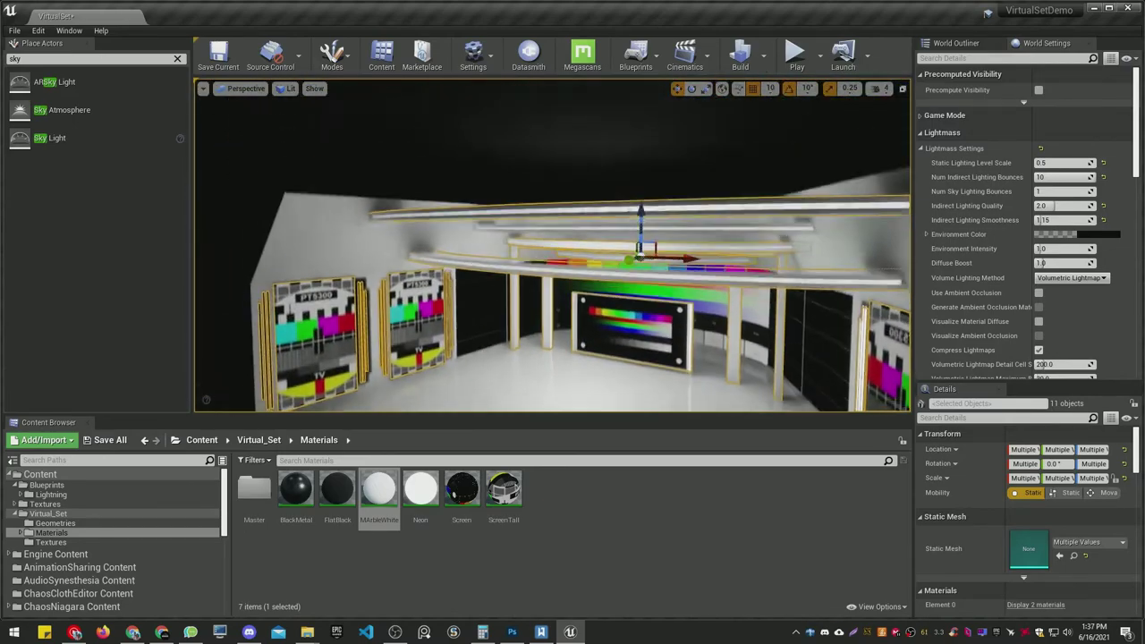
right_click_drag(538, 193, 539, 193)
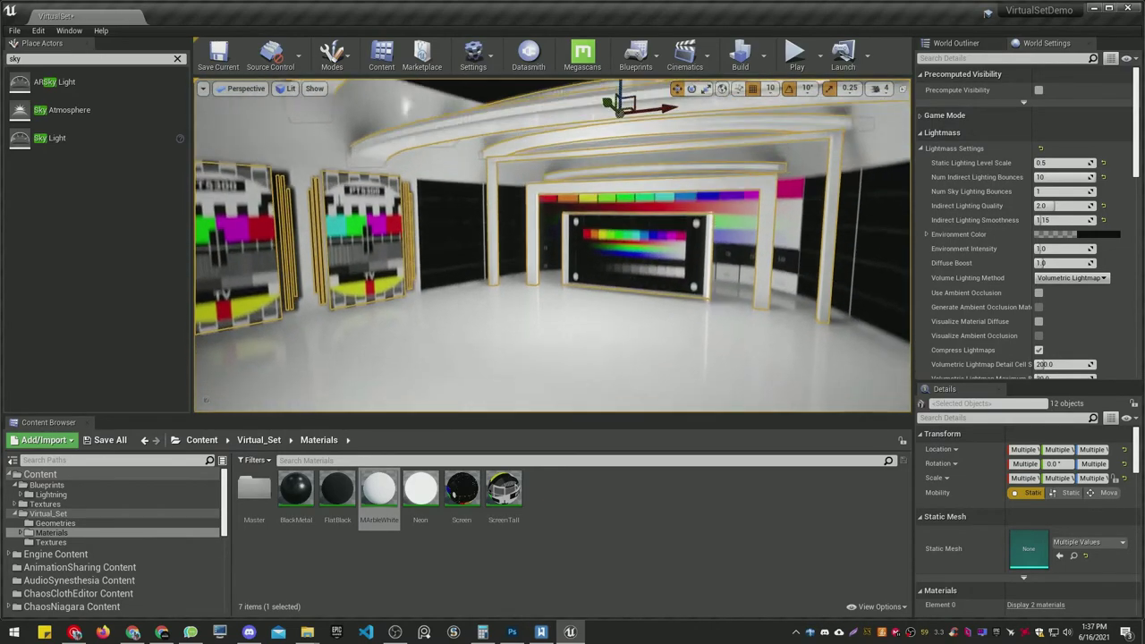
Turn on Use Emissive for Static Lighting under Lightmass Settings for the 12 selected white pieces
scroll(1027, 563, "down", 2)
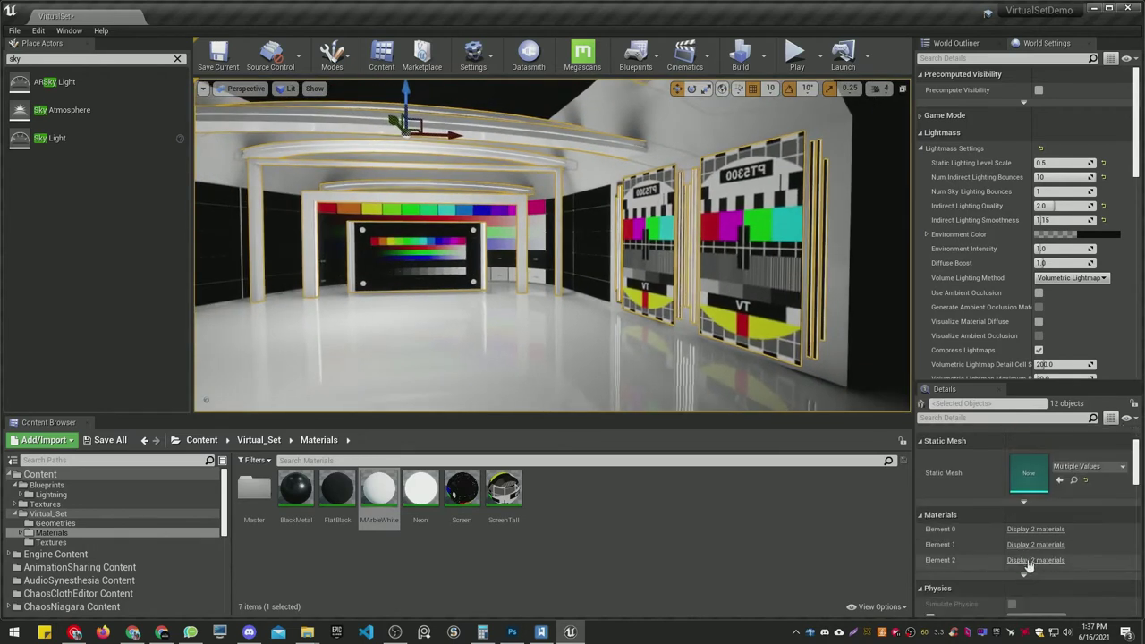
scroll(1027, 562, "down", 2)
scroll(1027, 563, "down", 3)
scroll(1027, 563, "down", 3)
scroll(1027, 560, "down", 3)
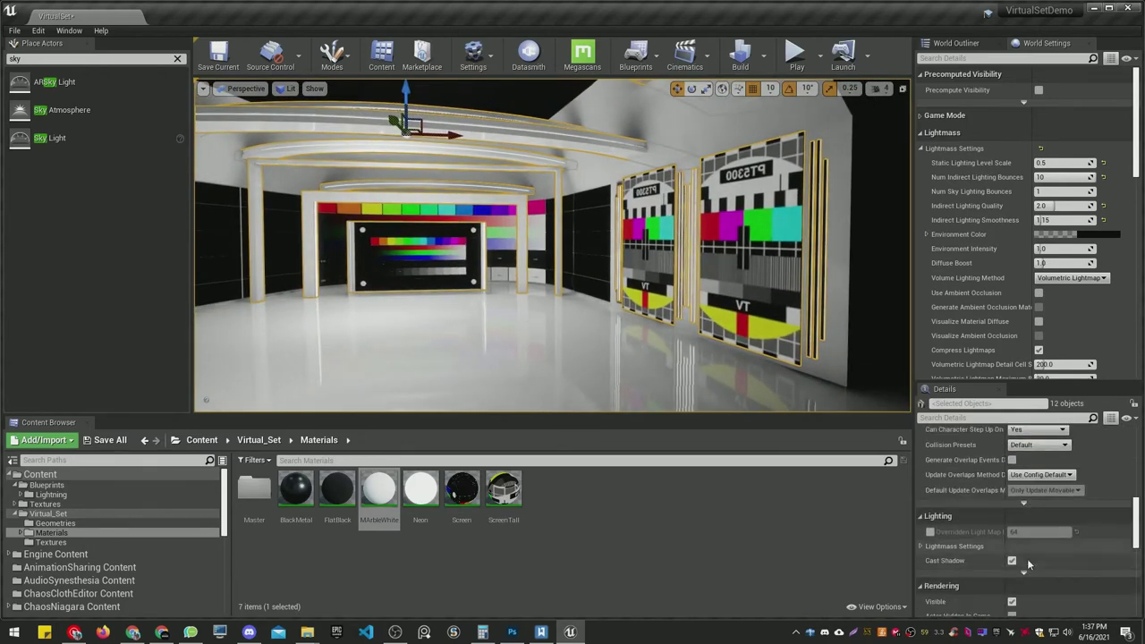
left_click(922, 547)
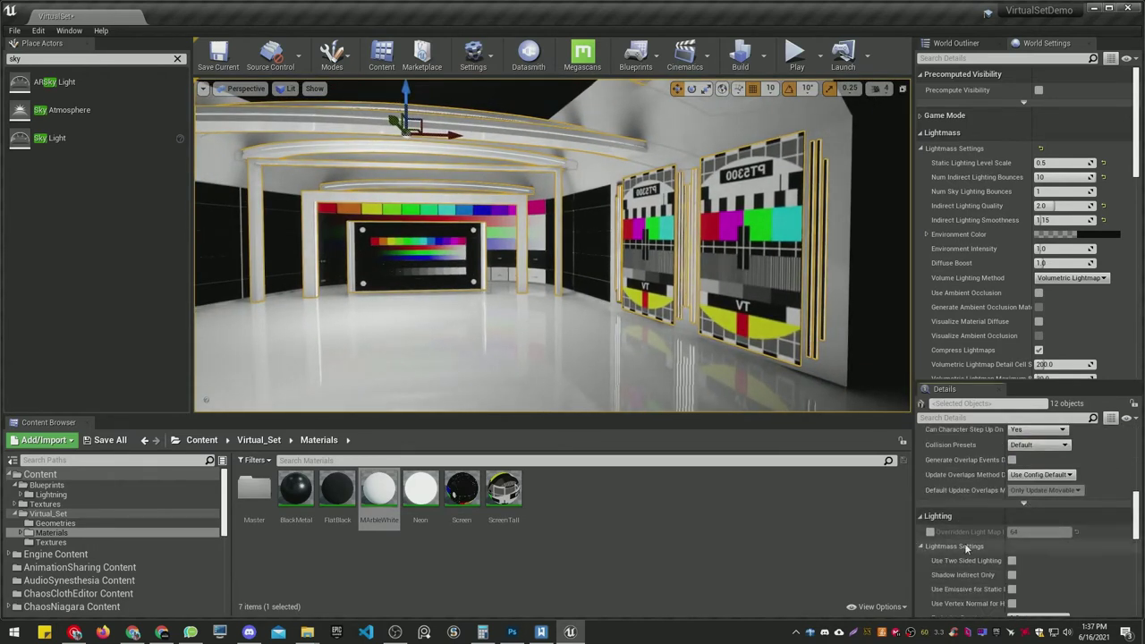
scroll(976, 537, "down", 2)
left_click_drag(1011, 517, 1058, 519)
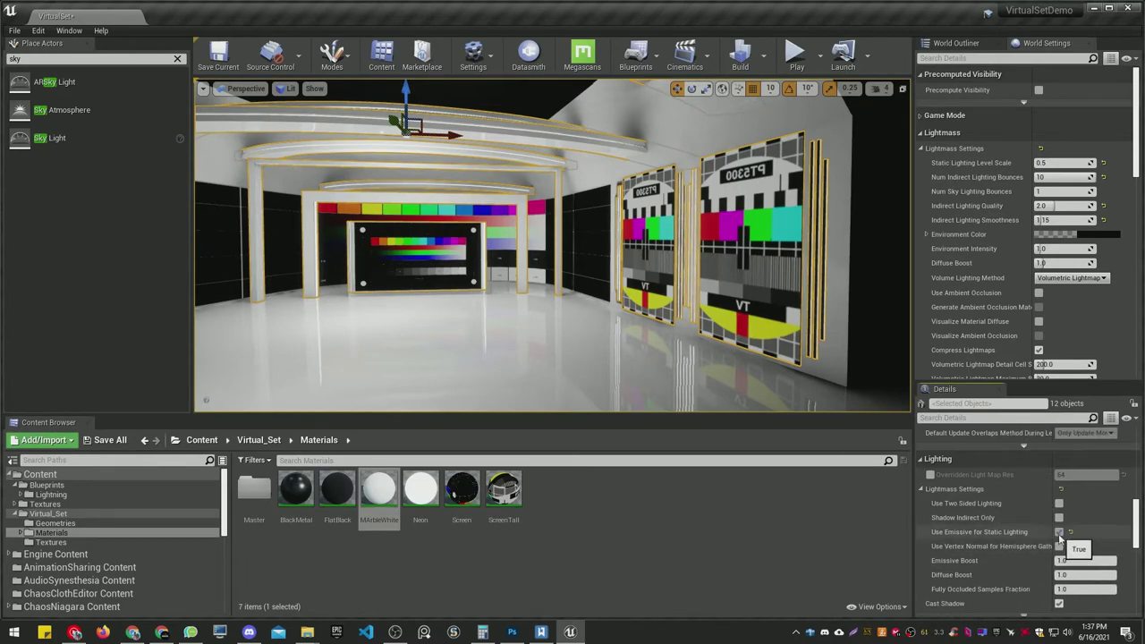
right_click_drag(554, 268, 572, 259)
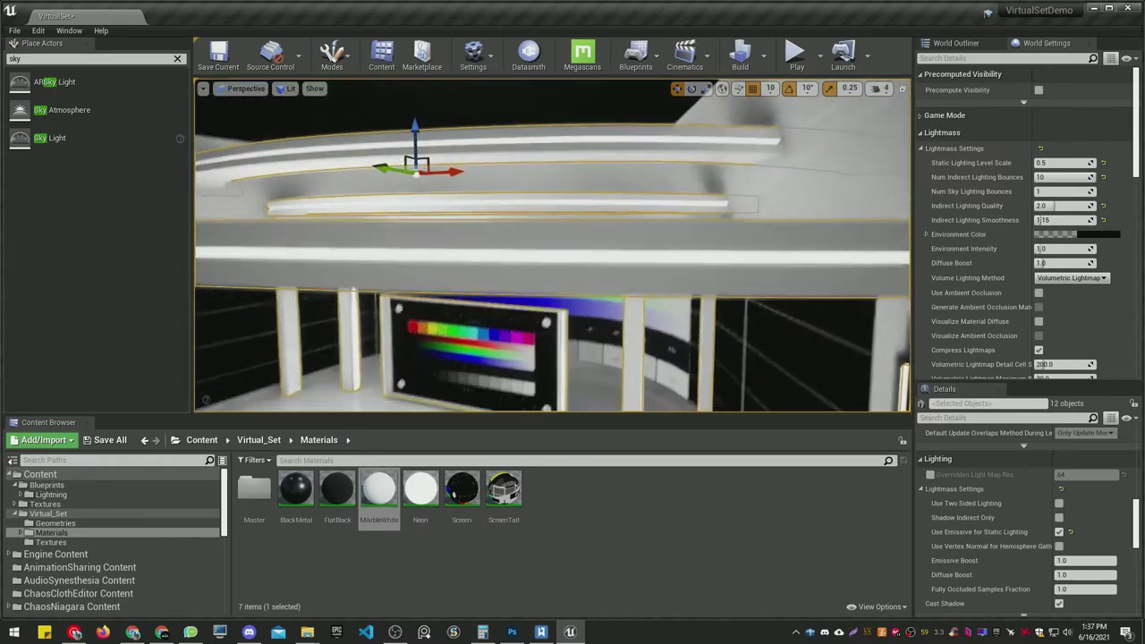
mouse_move(509, 219)
right_mouse_down()
mouse_move(466, 224)
mouse_move(483, 224)
right_mouse_up()
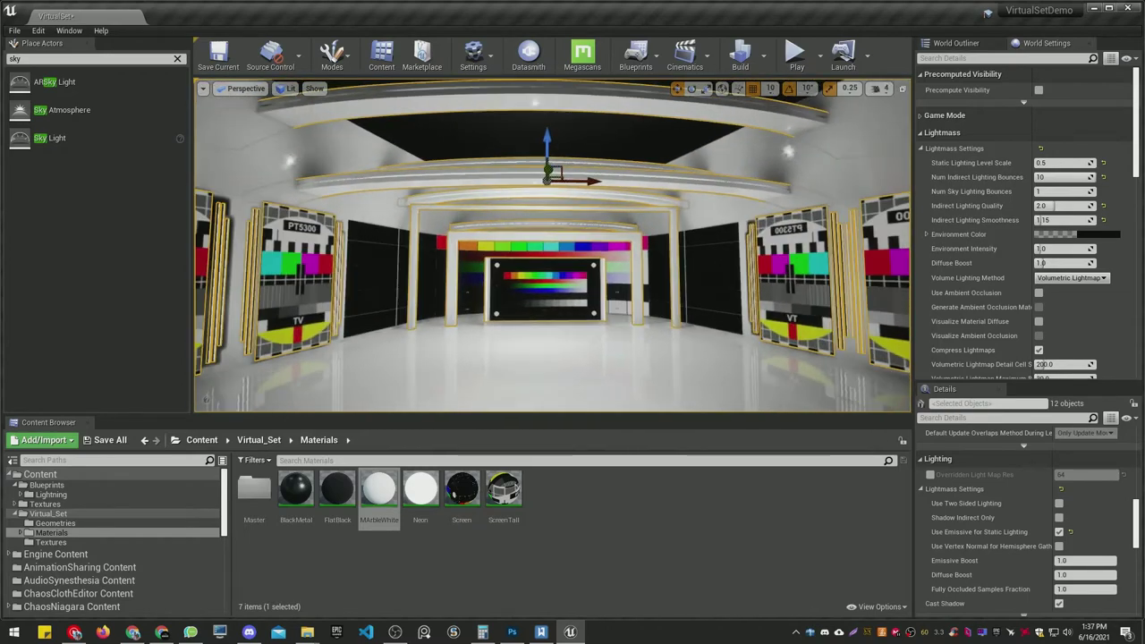
right_click_drag(620, 279, 620, 278)
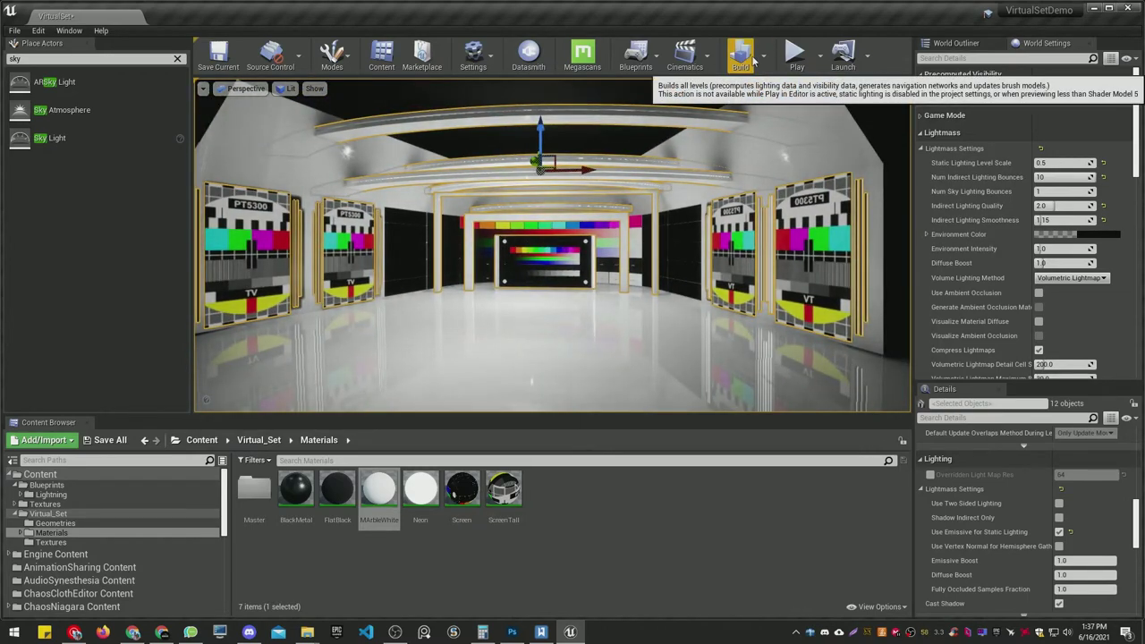
Run Build Lighting Only to bake the white trim's emissive glow into the set
left_click(763, 56)
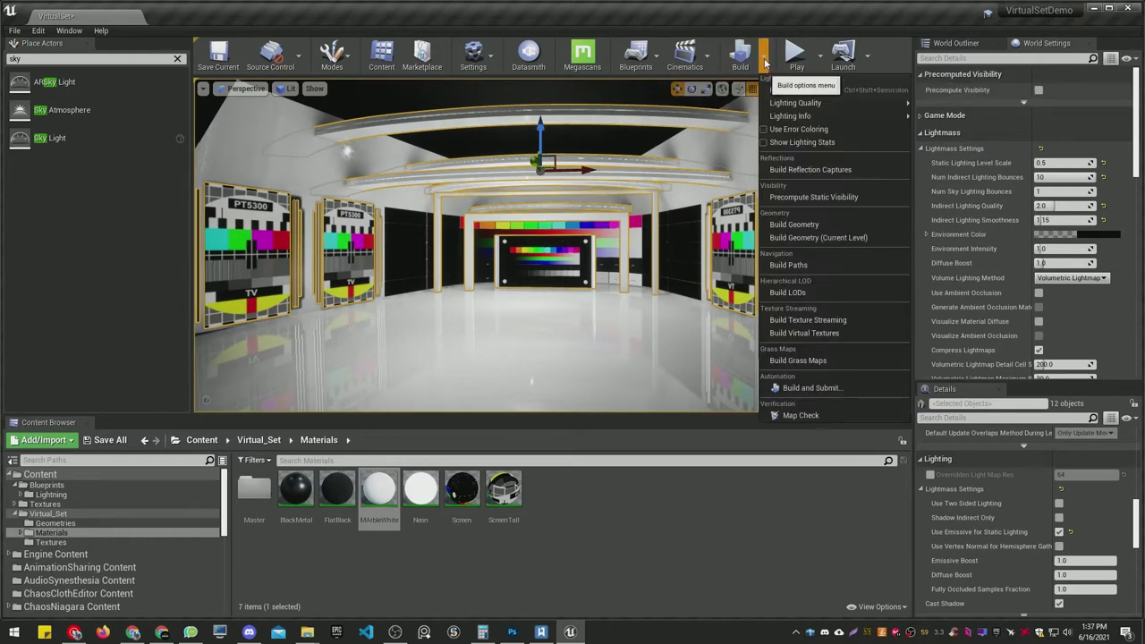
left_click(784, 91)
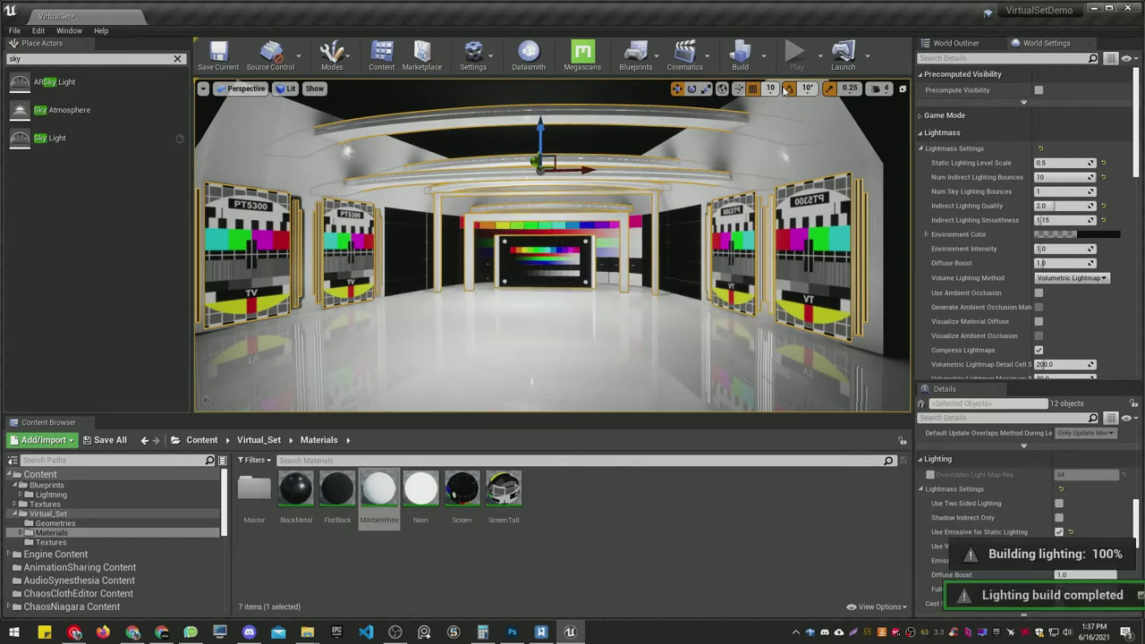
right_click_drag(784, 92, 212, 92)
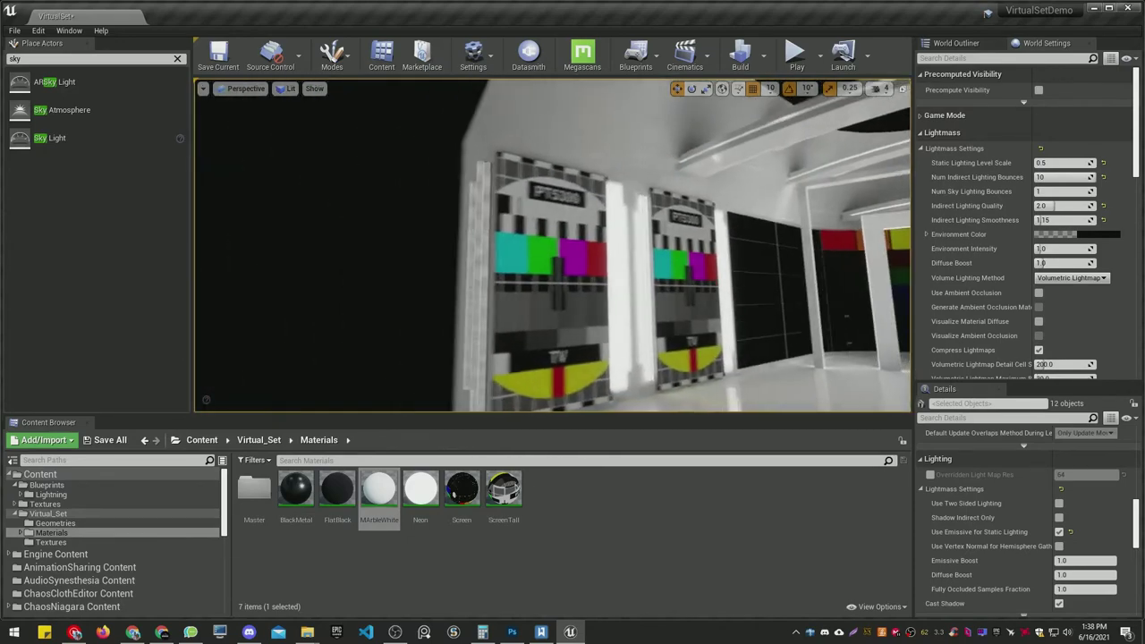
right_click_drag(514, 258, 514, 259)
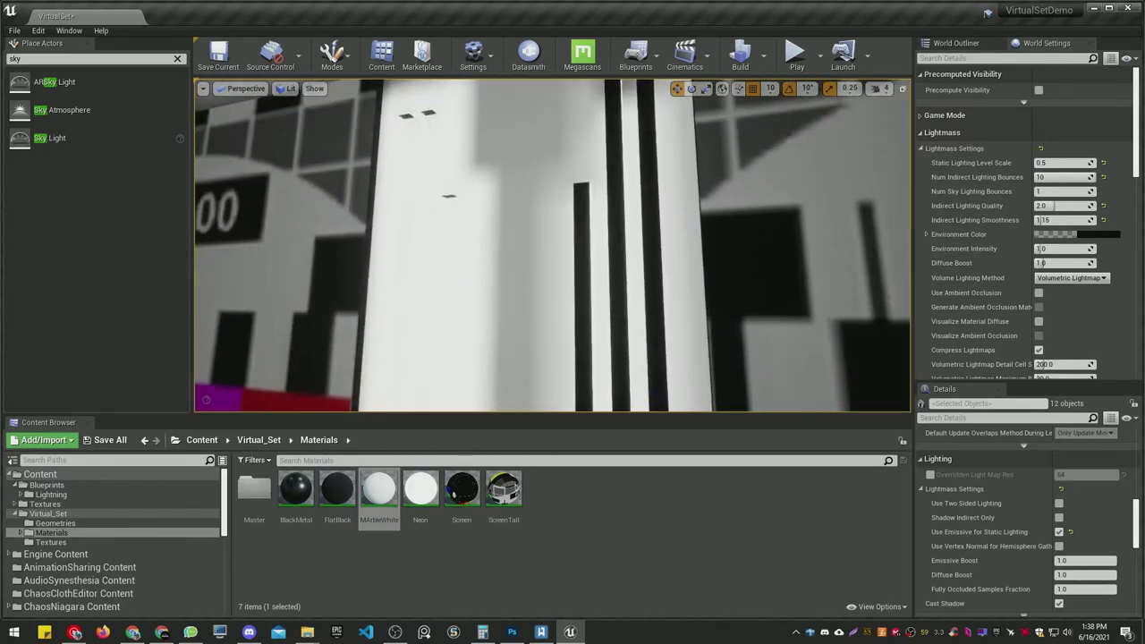
Set wall Cube_012's Overridden Light Map Res to 512, checking it in Lightmap Density view
left_click(521, 191)
right_click_drag(522, 192, 522, 191)
right_click_drag(490, 246, 489, 246)
key("alt+0")
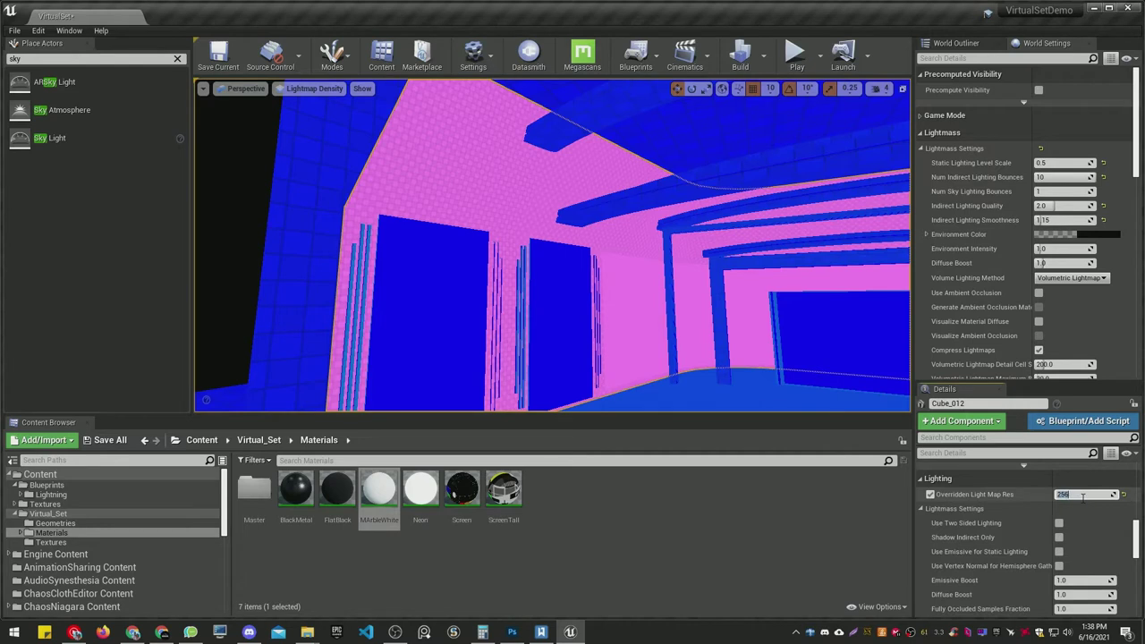
type("512")
key("Return")
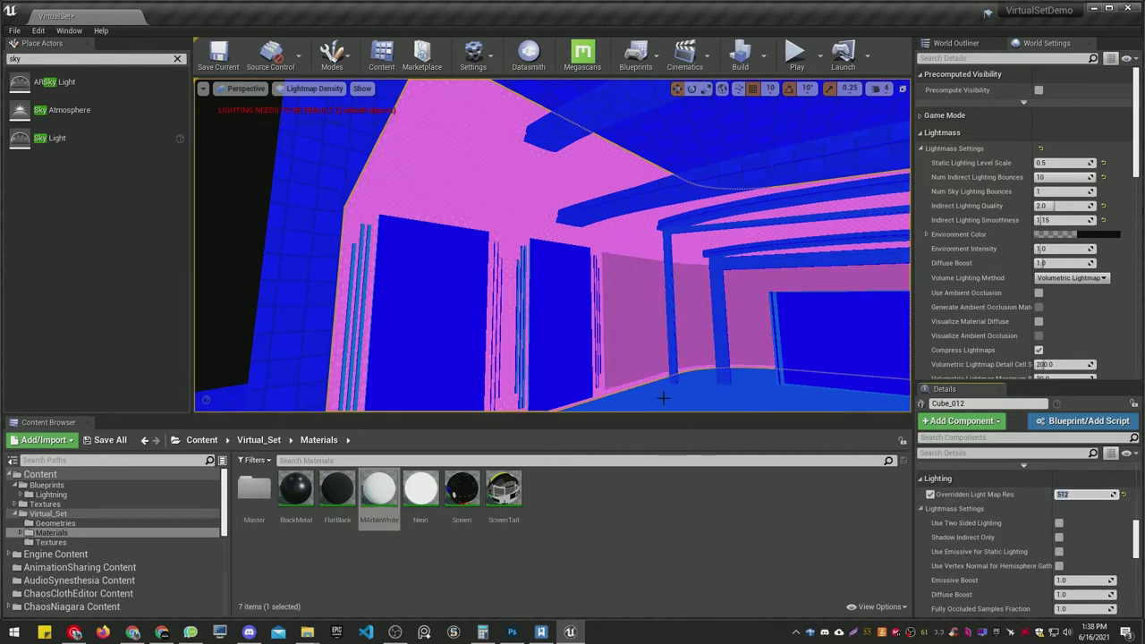
right_click_drag(663, 398, 663, 398)
right_click_drag(628, 236, 628, 235)
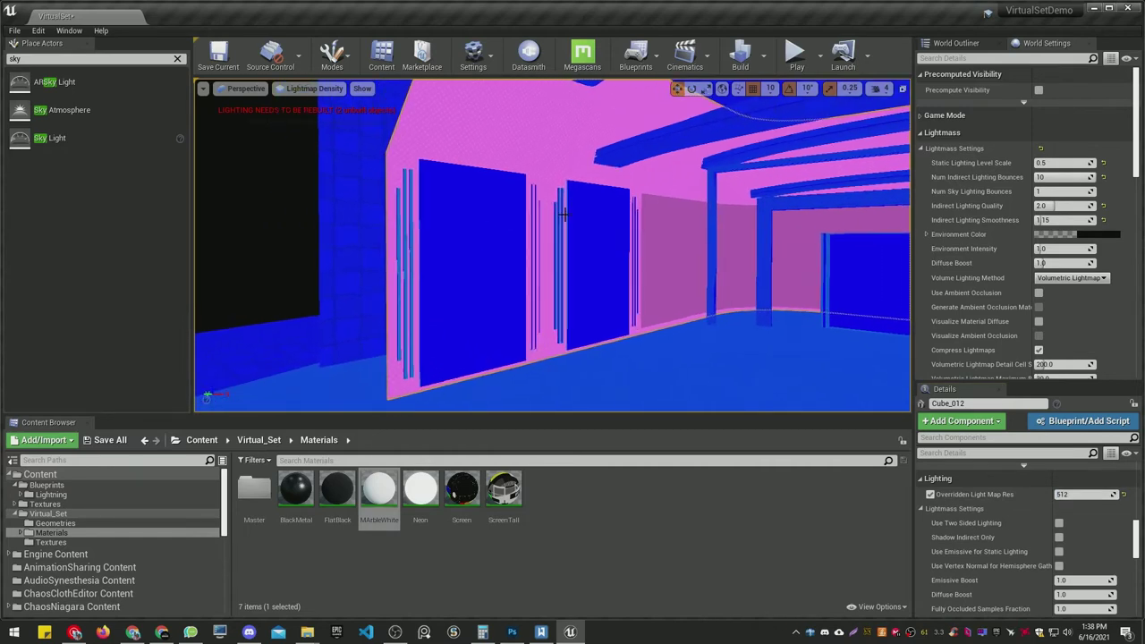
key("alt+4")
right_click_drag(480, 219, 479, 219)
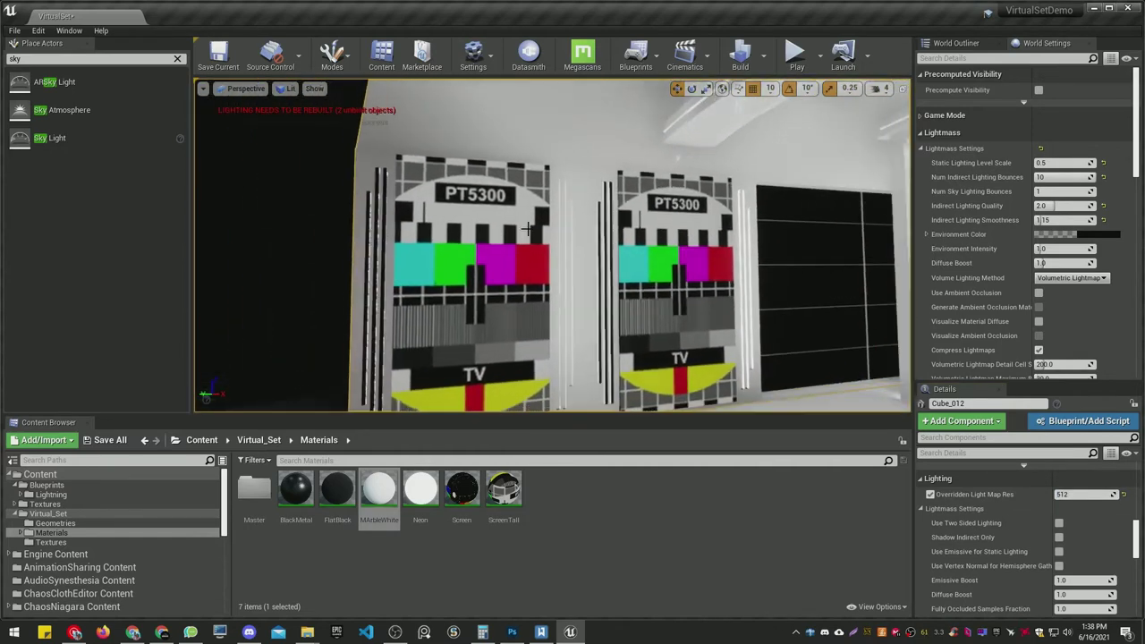
Give the four PT5300 test-card pieces an Emissive Boost of 0.2 and run Build Lighting Only
left_click(480, 219)
scroll(1083, 555, "down", 1)
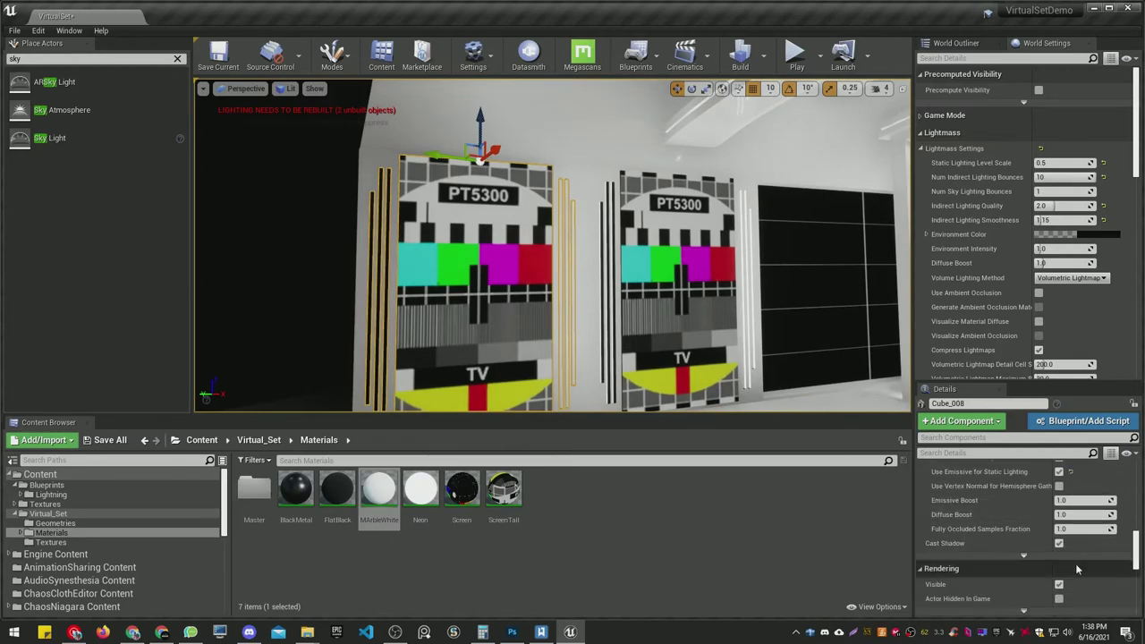
left_click(627, 305, "ctrl")
right_click_drag(625, 302, 625, 302)
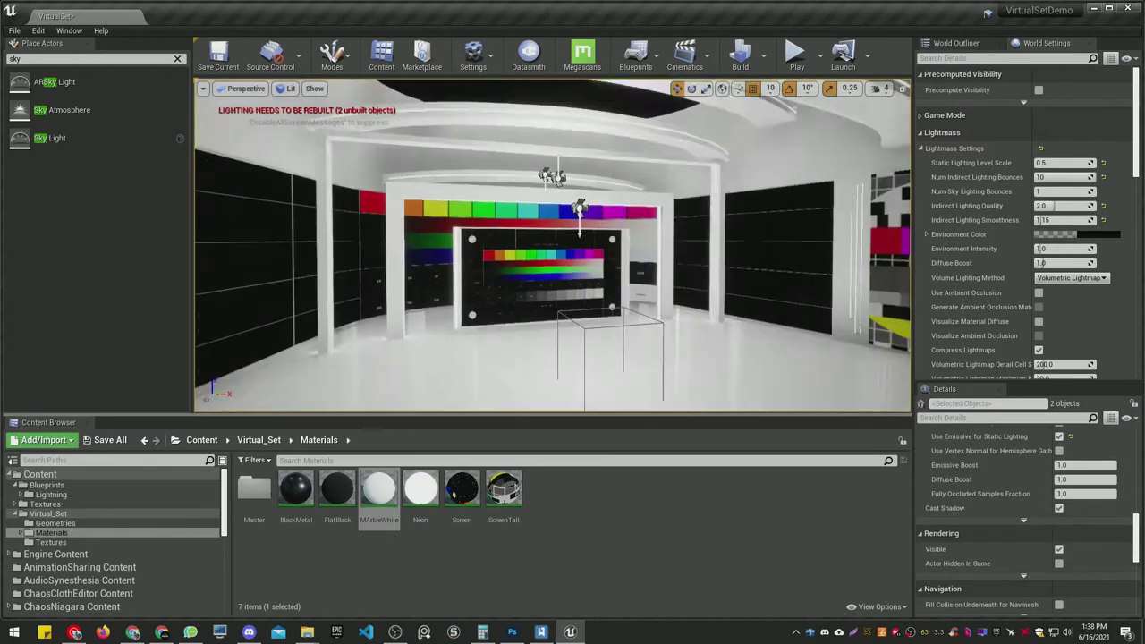
left_click(479, 243, "ctrl")
right_click_drag(480, 244, 479, 243)
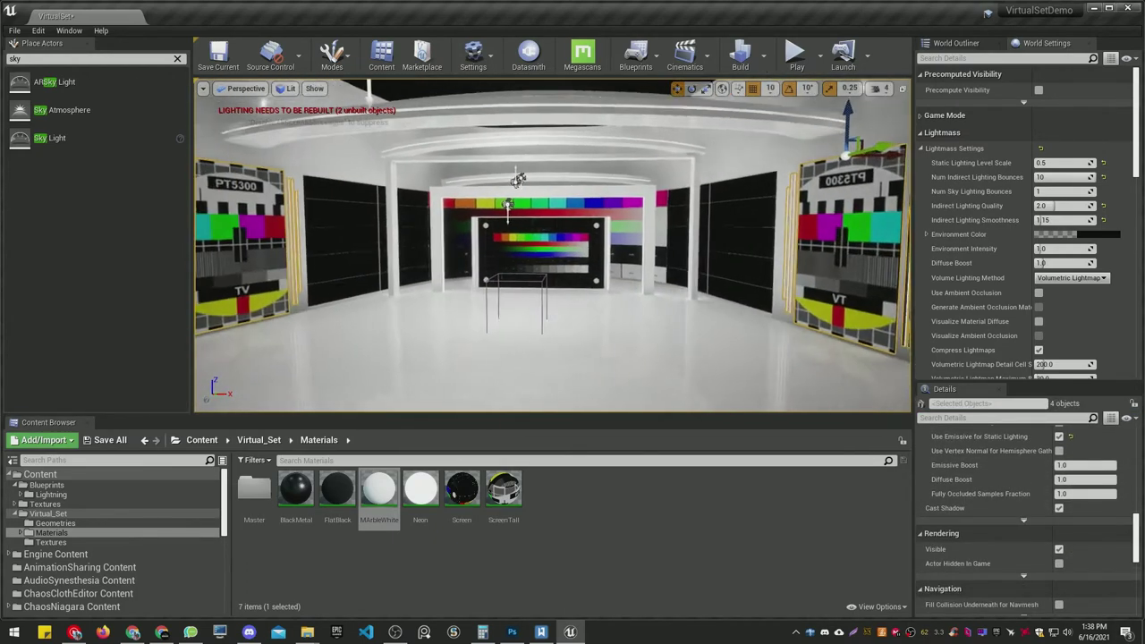
left_click(685, 177, "ctrl")
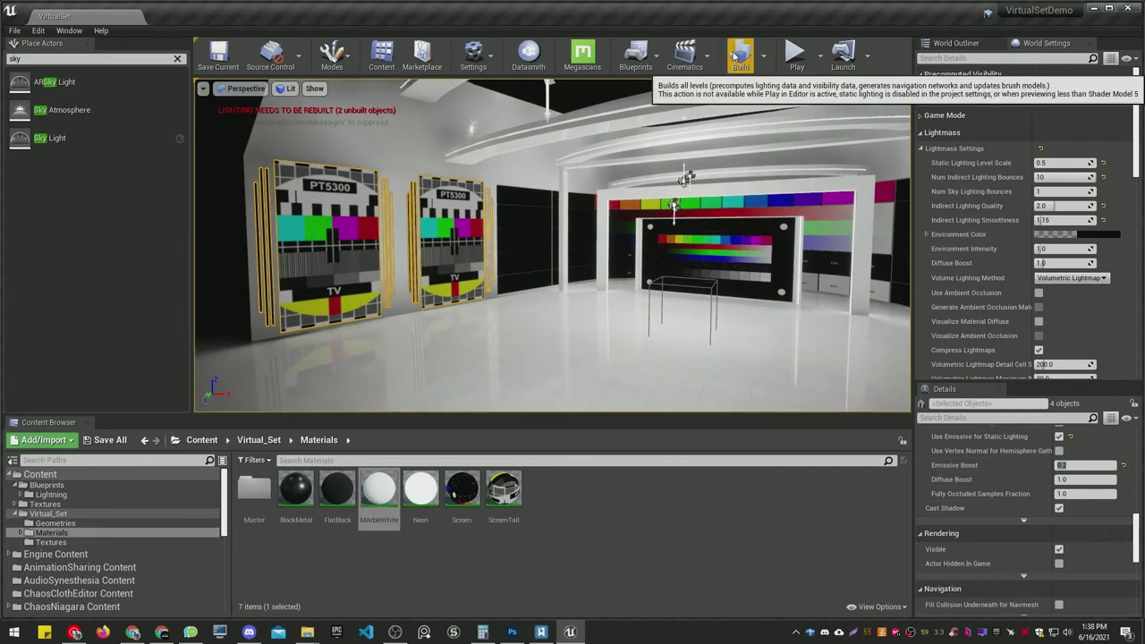
left_click(763, 55)
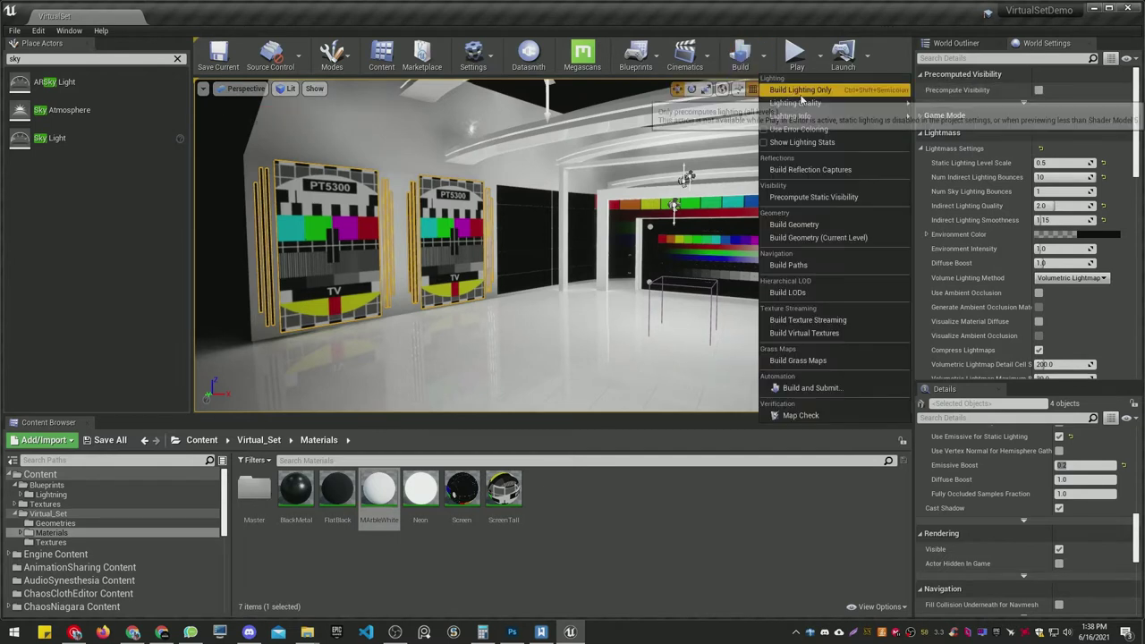
left_click(805, 93)
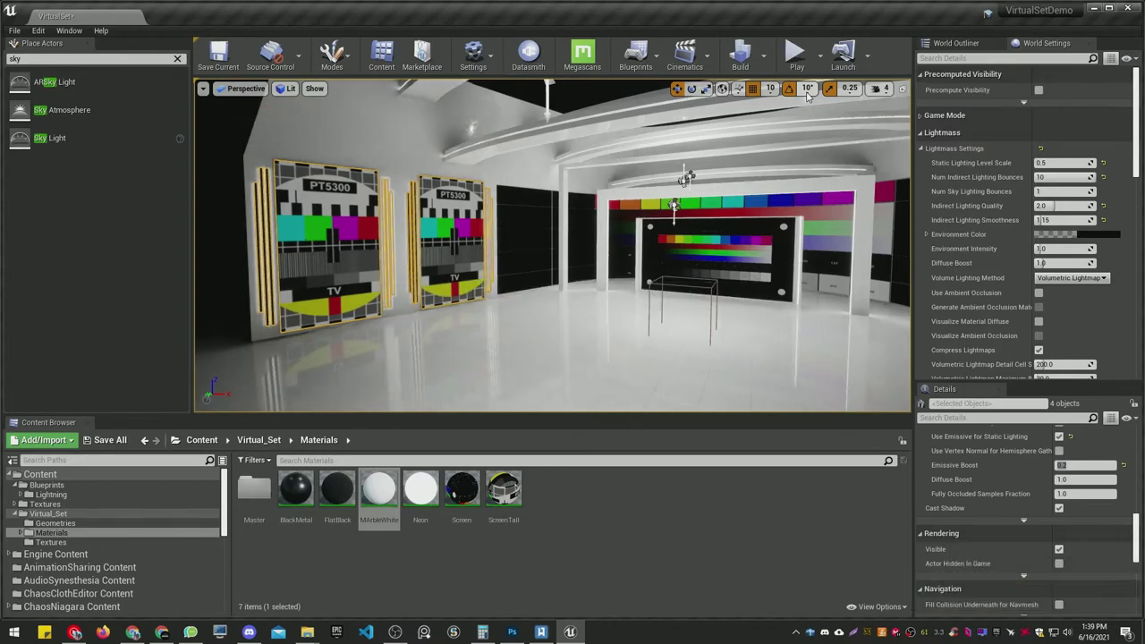
mouse_move(554, 286)
left_mouse_down()
mouse_move(582, 260)
mouse_move(537, 214)
mouse_move(501, 268)
left_mouse_up()
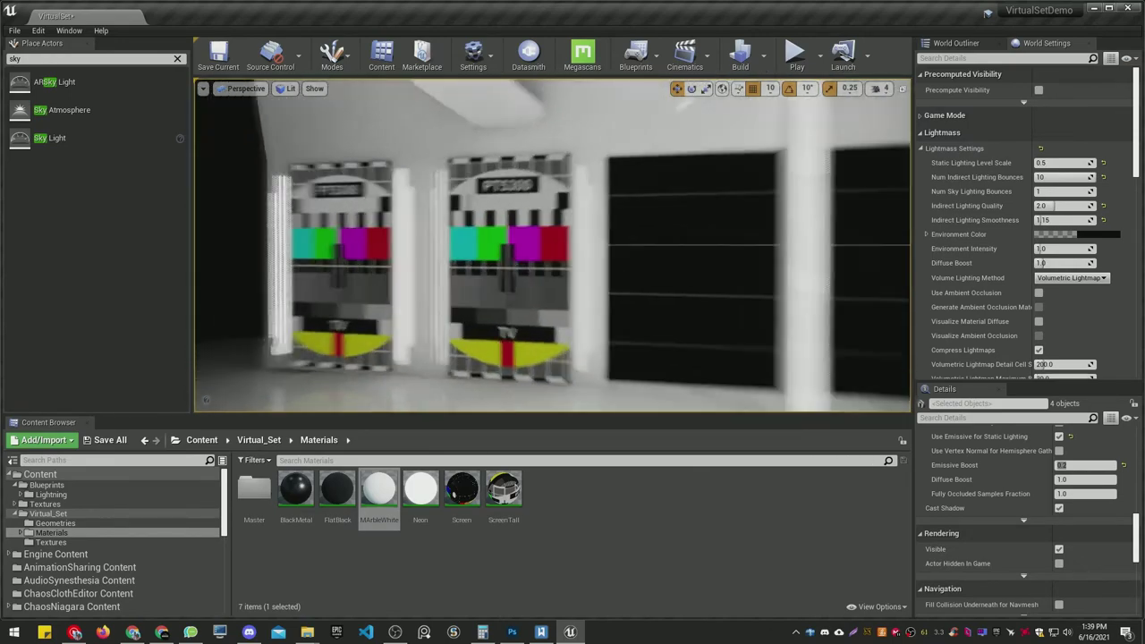
left_click_drag(501, 268, 555, 250)
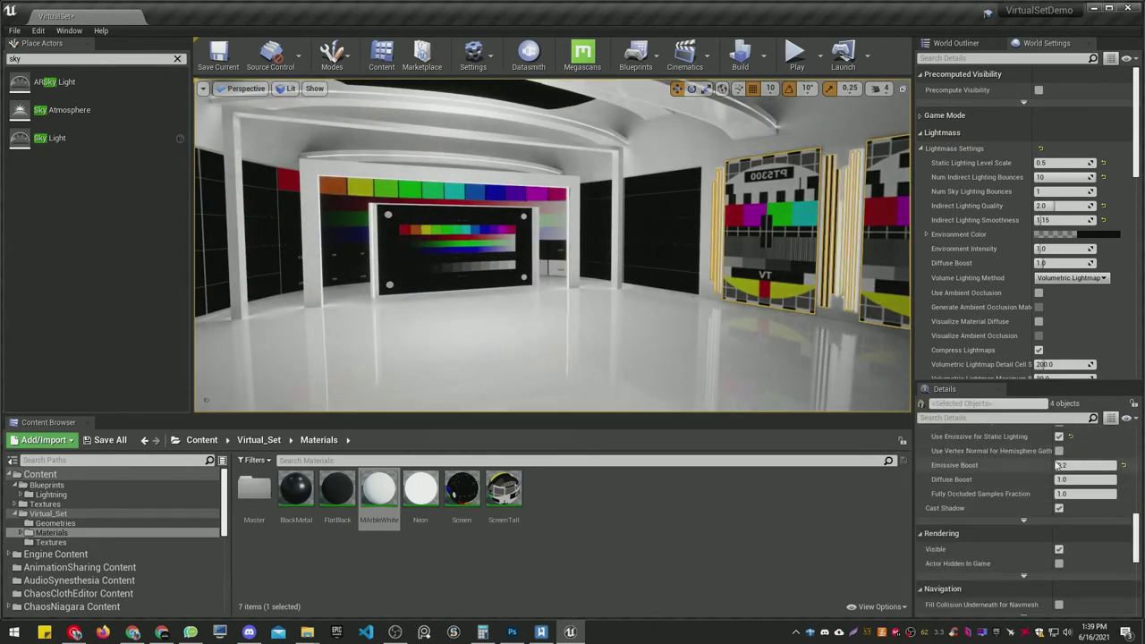
mouse_move(861, 365)
right_mouse_down()
mouse_move(886, 358)
mouse_move(805, 358)
right_mouse_up()
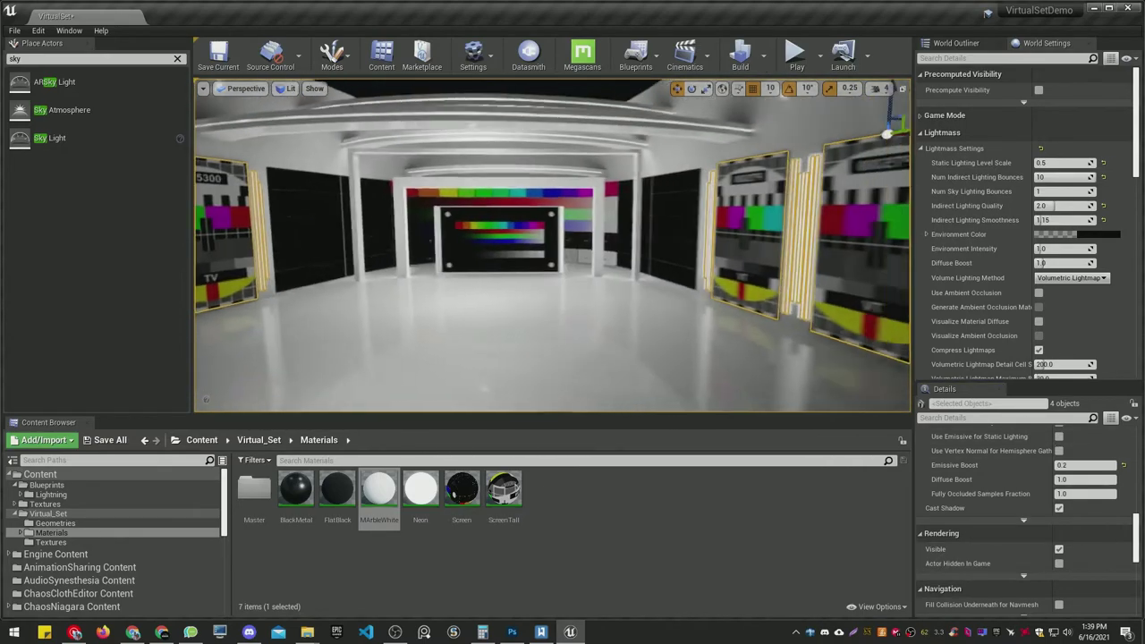
right_click_drag(519, 368, 519, 369)
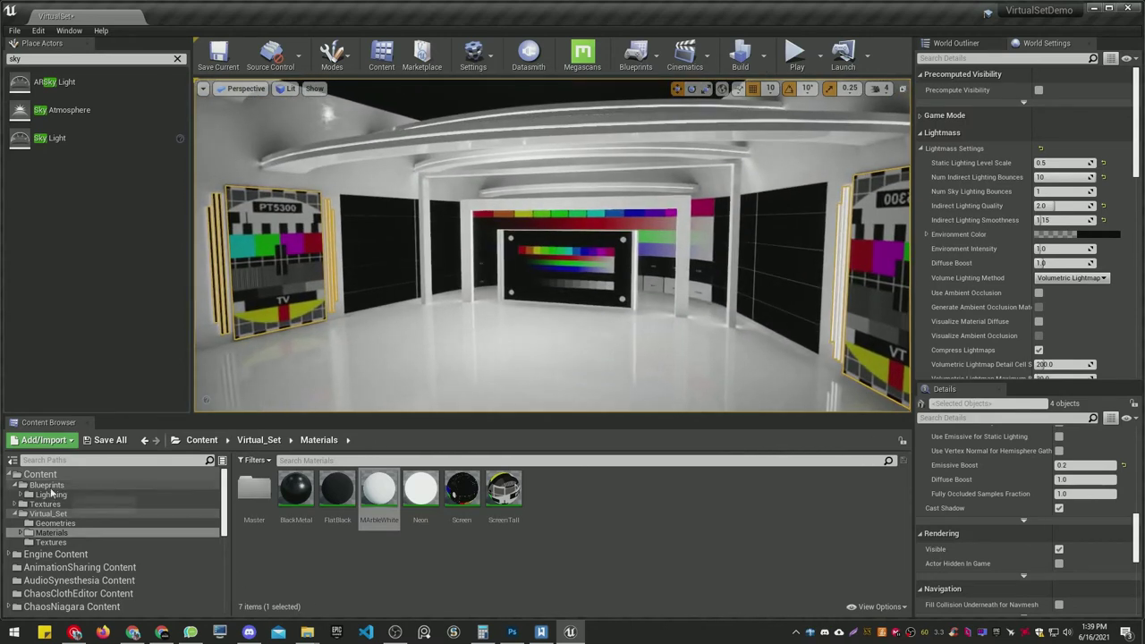
Show the Blueprints/Lightning folder's light blueprints in the Content Browser
left_click(50, 485)
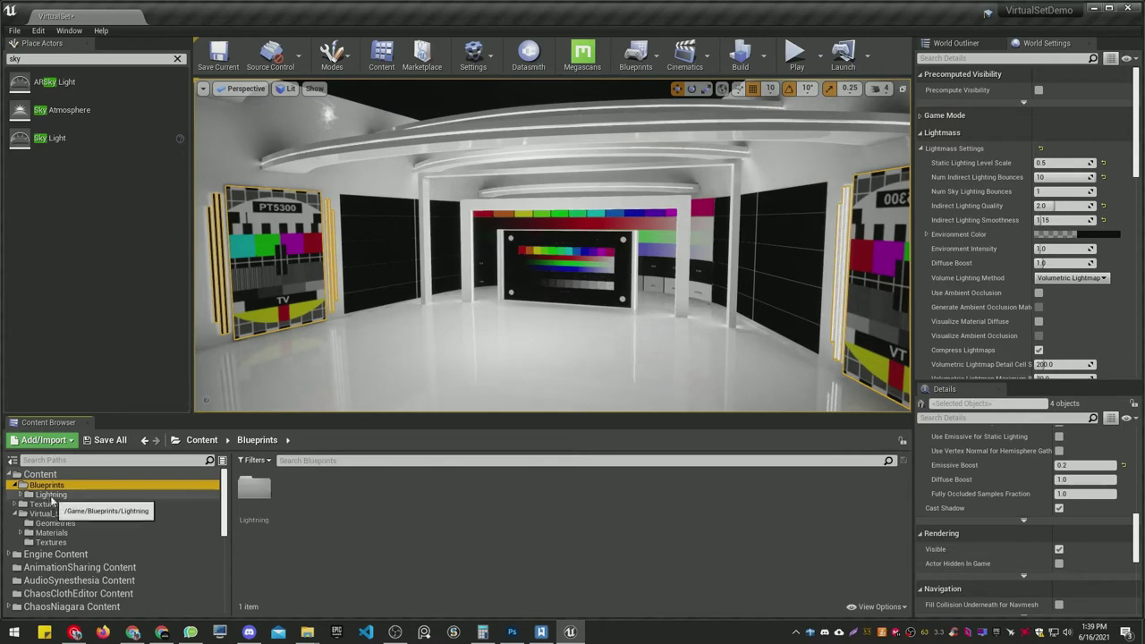
left_click(48, 496)
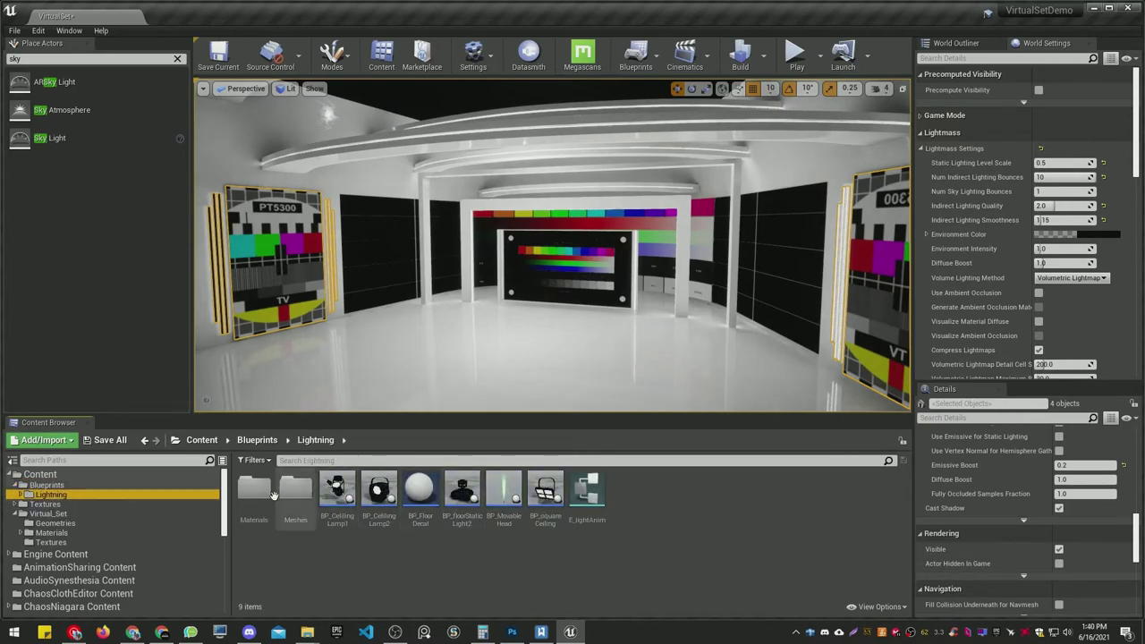
right_click_drag(530, 318, 530, 318)
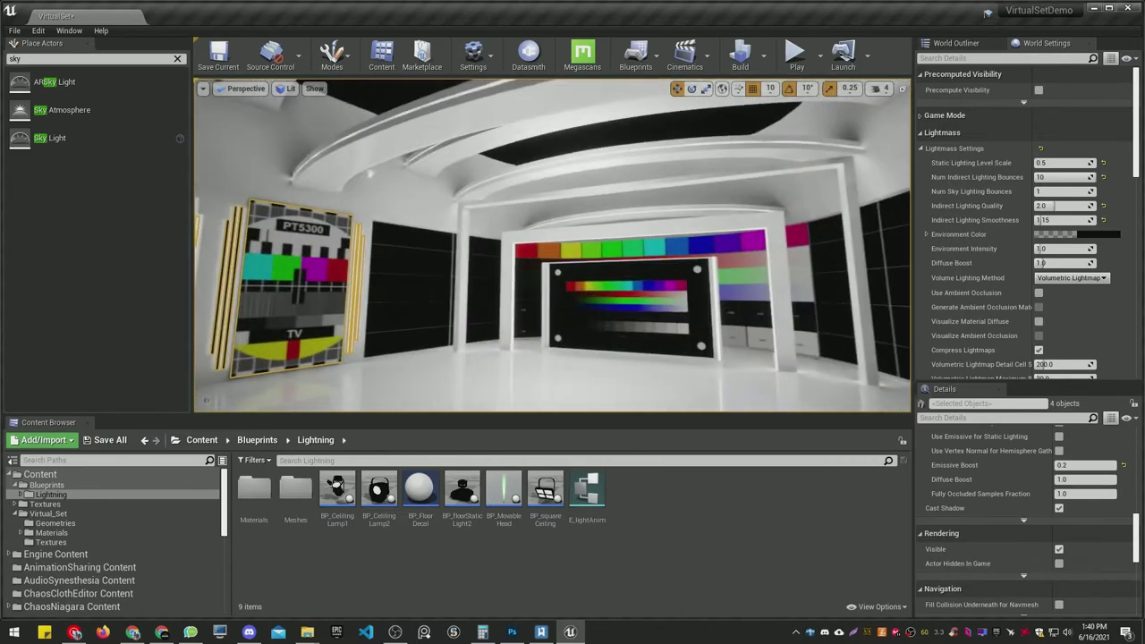
Place a BP_CeilingLamp1 lamp near the ceiling and raise its Emission Intensity in Details
right_click_drag(524, 366, 525, 366)
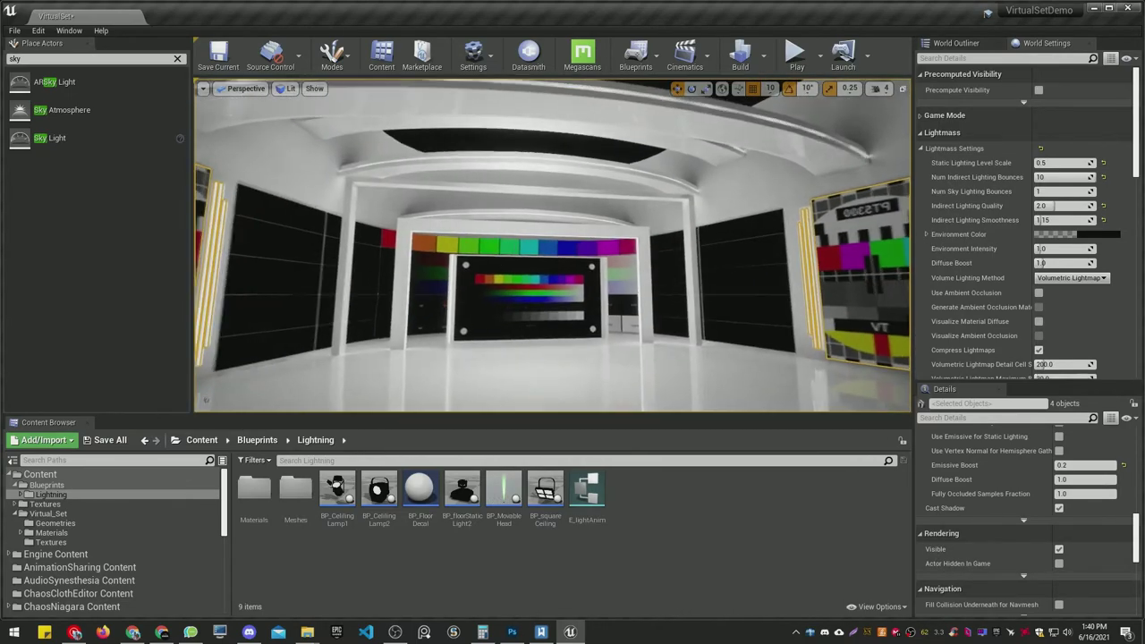
right_click_drag(474, 179, 474, 179)
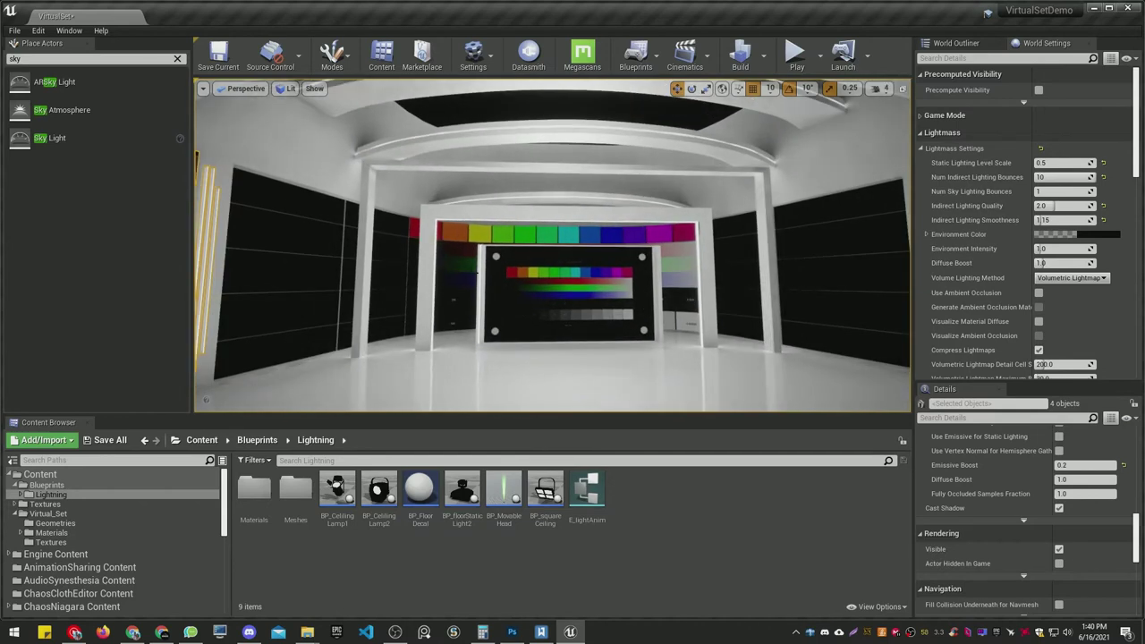
left_click(345, 484)
left_click_drag(464, 169, 464, 169)
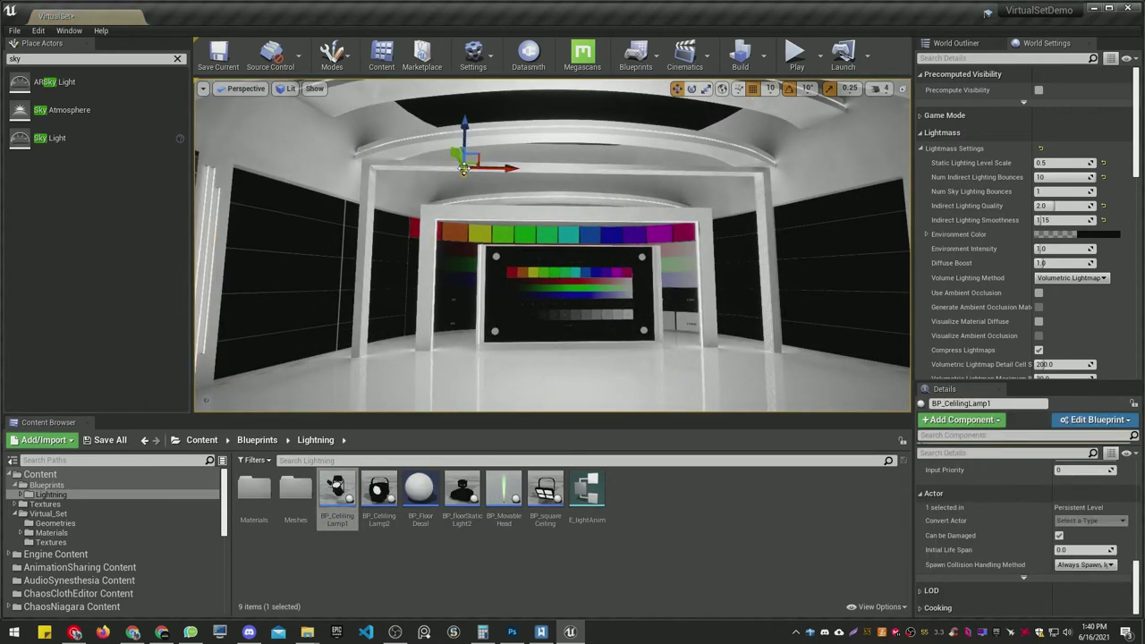
key("f")
right_click_drag(594, 240, 594, 240)
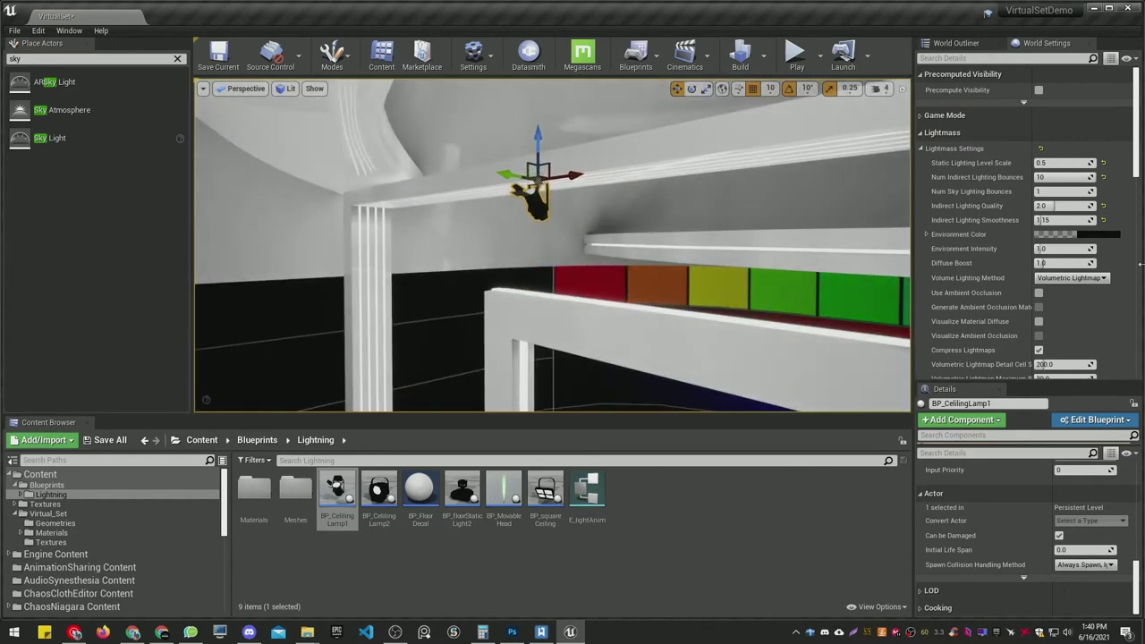
left_click_drag(1033, 383, 1029, 119)
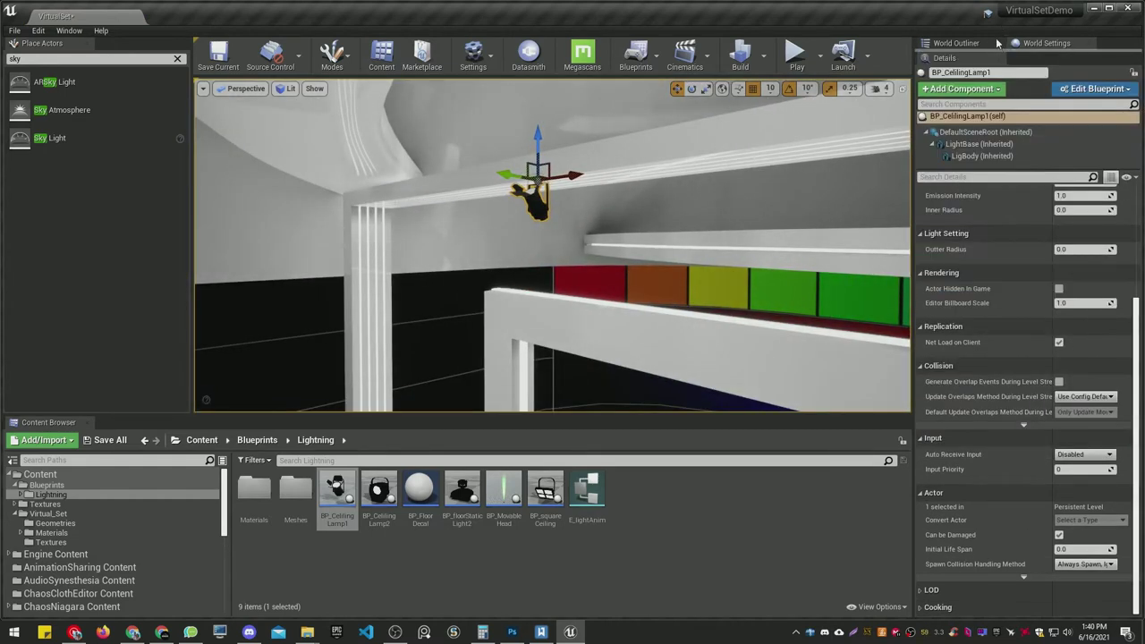
scroll(1006, 410, "up", 3)
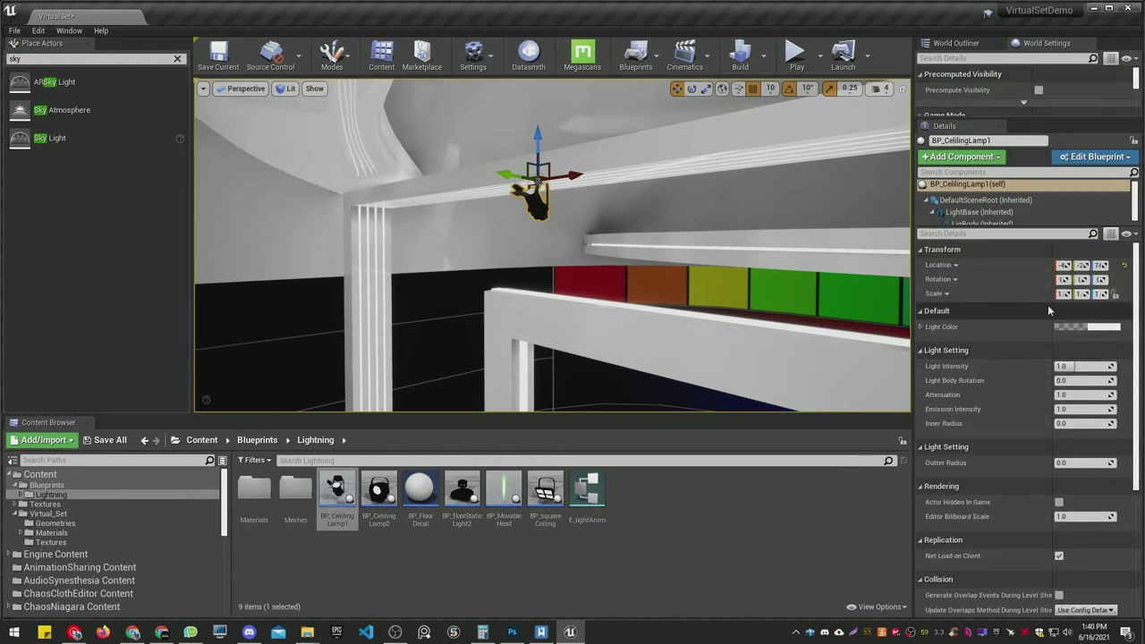
left_click(936, 311)
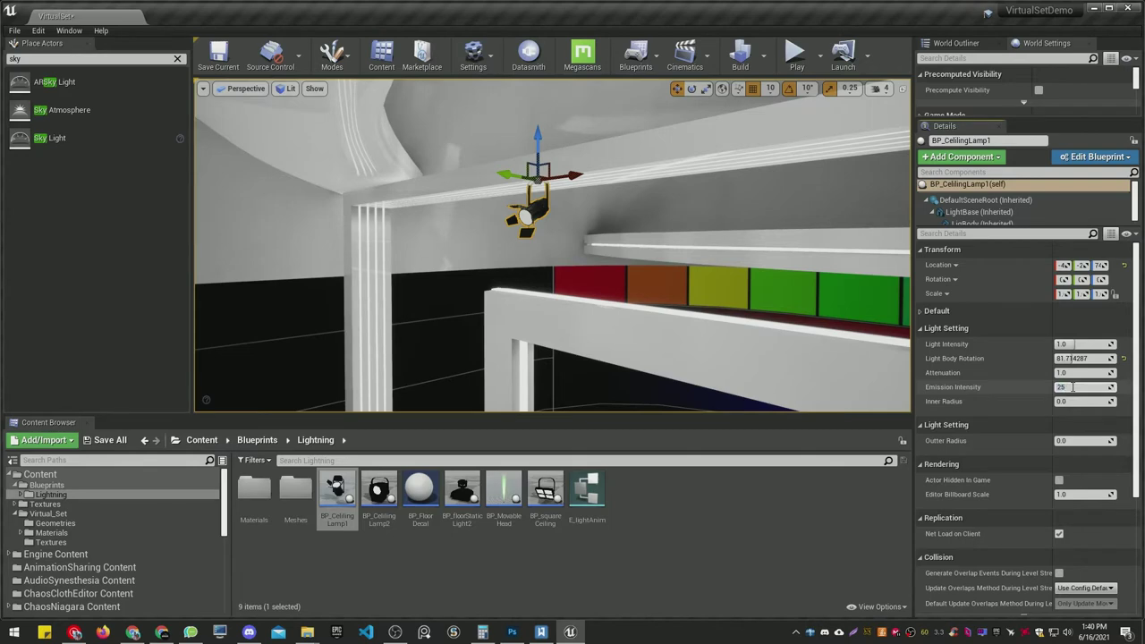
Rotate the lamp, slide it along the ceiling beam, and Alt-drag copies into a row
right_click_drag(615, 178, 677, 202)
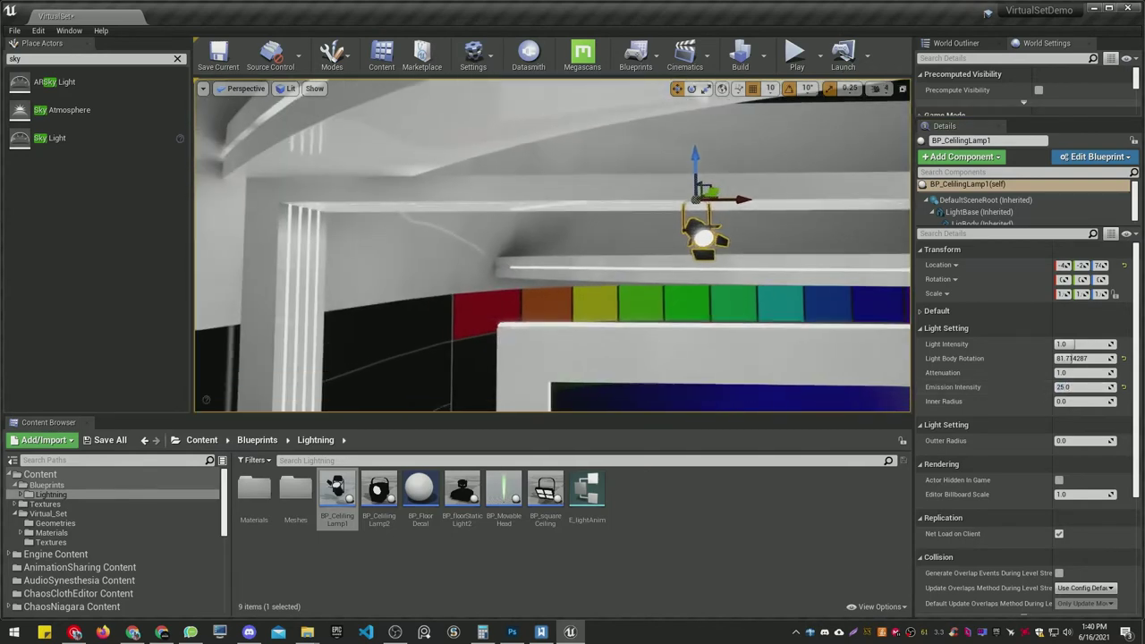
key("e")
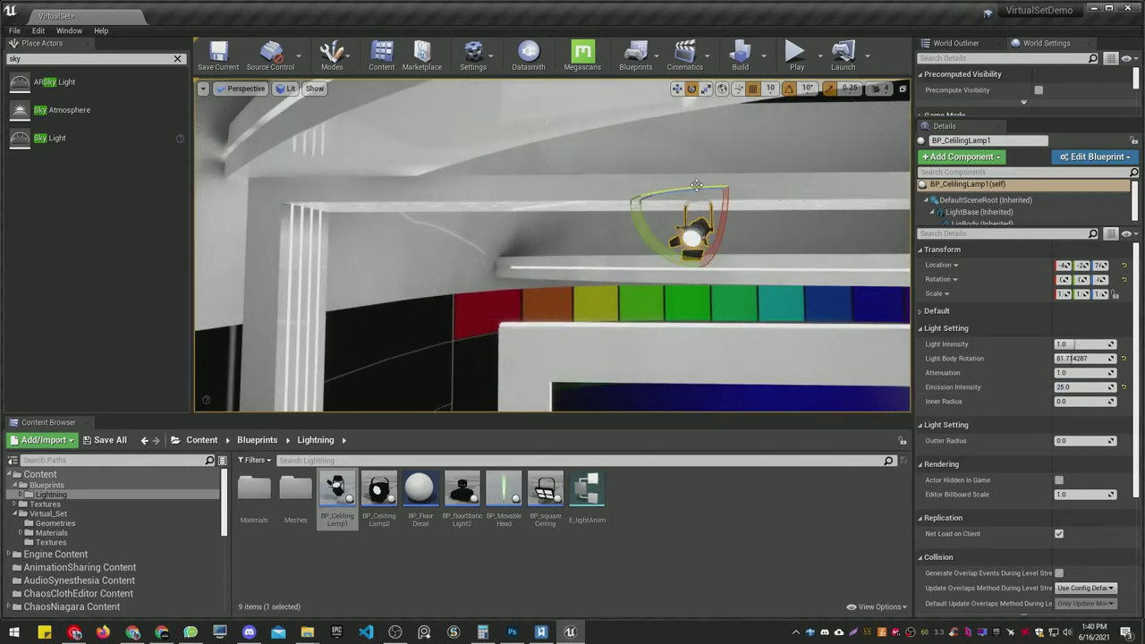
key("r")
left_click_drag(745, 199, 420, 199)
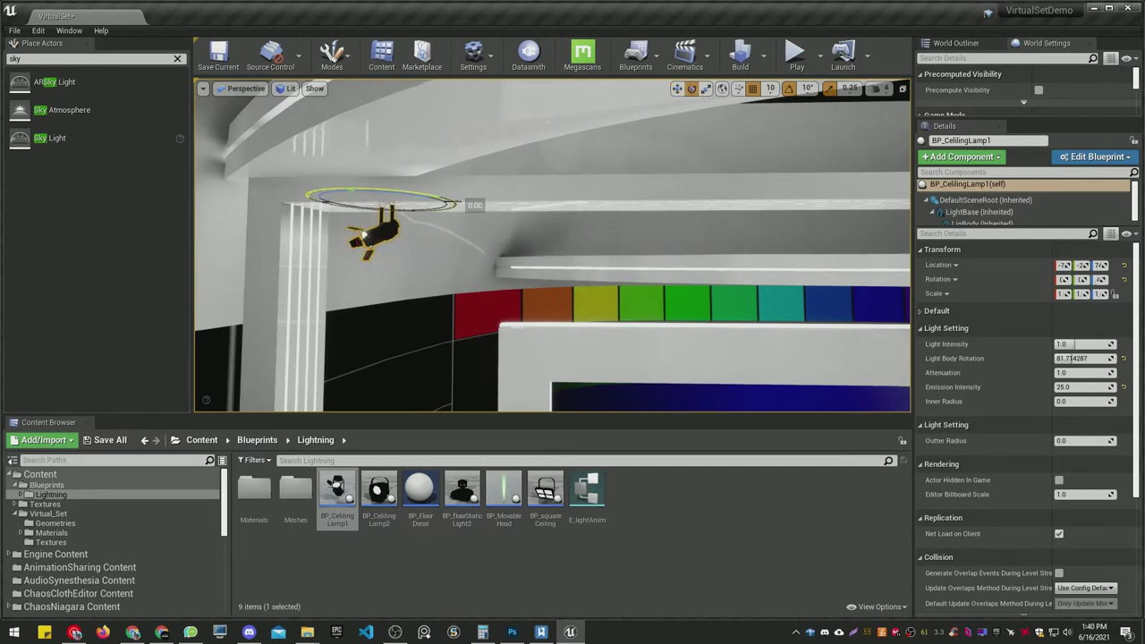
left_click_drag(408, 200, 478, 211, "alt")
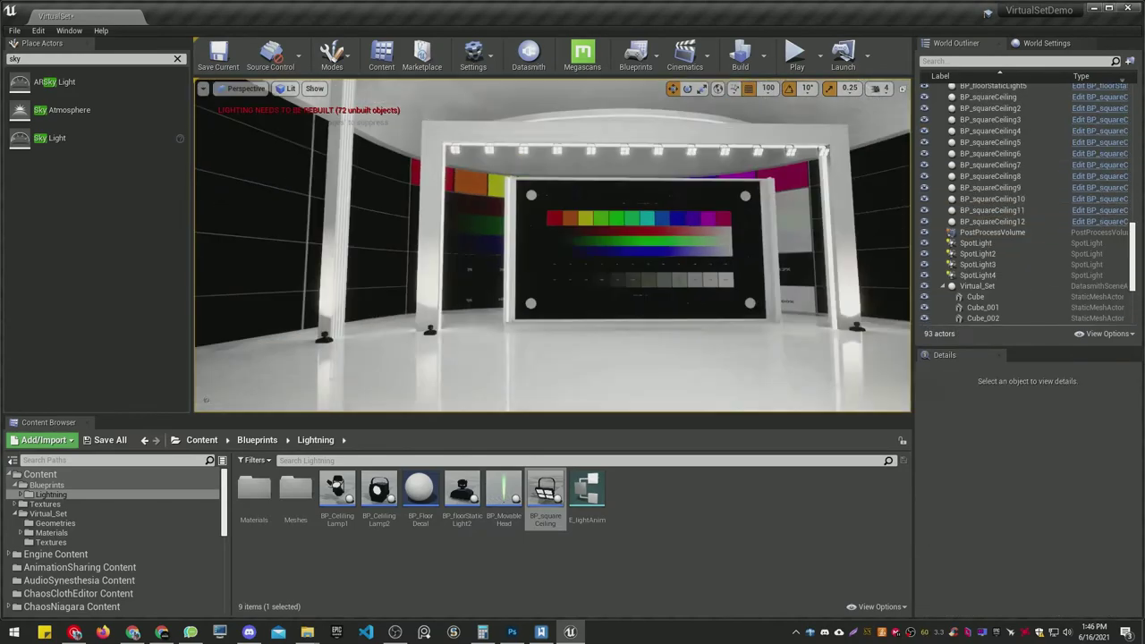
Place a BP_MovableHead on the front-left floor, tilt it toward the back wall, then delete it
left_click_drag(697, 313, 697, 313)
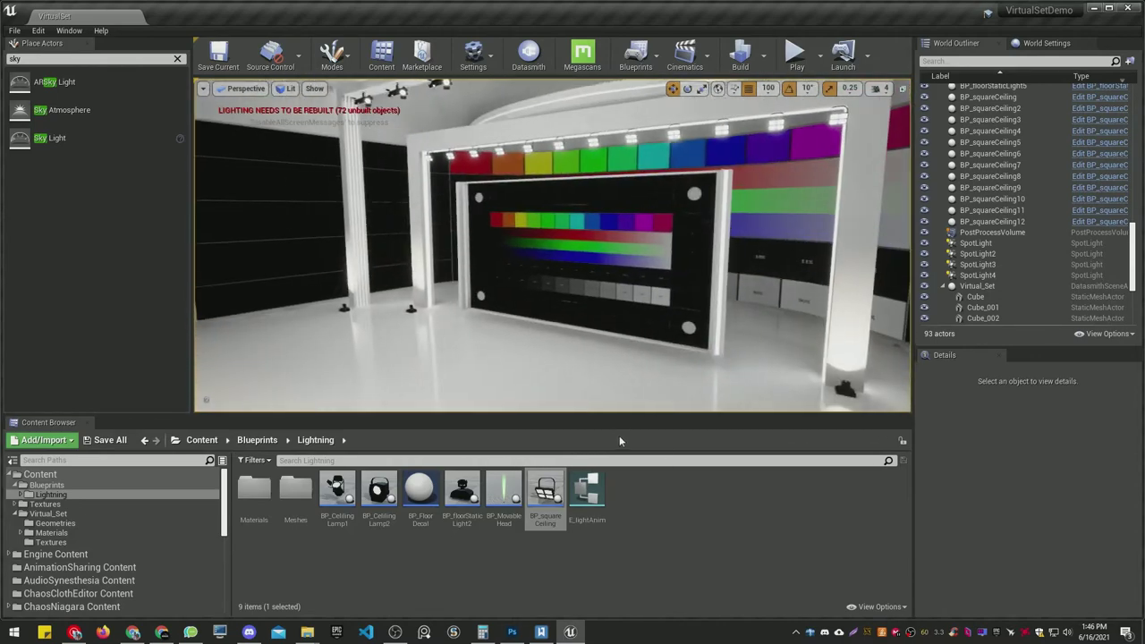
left_click_drag(319, 343, 370, 356)
left_click_drag(297, 368, 296, 367)
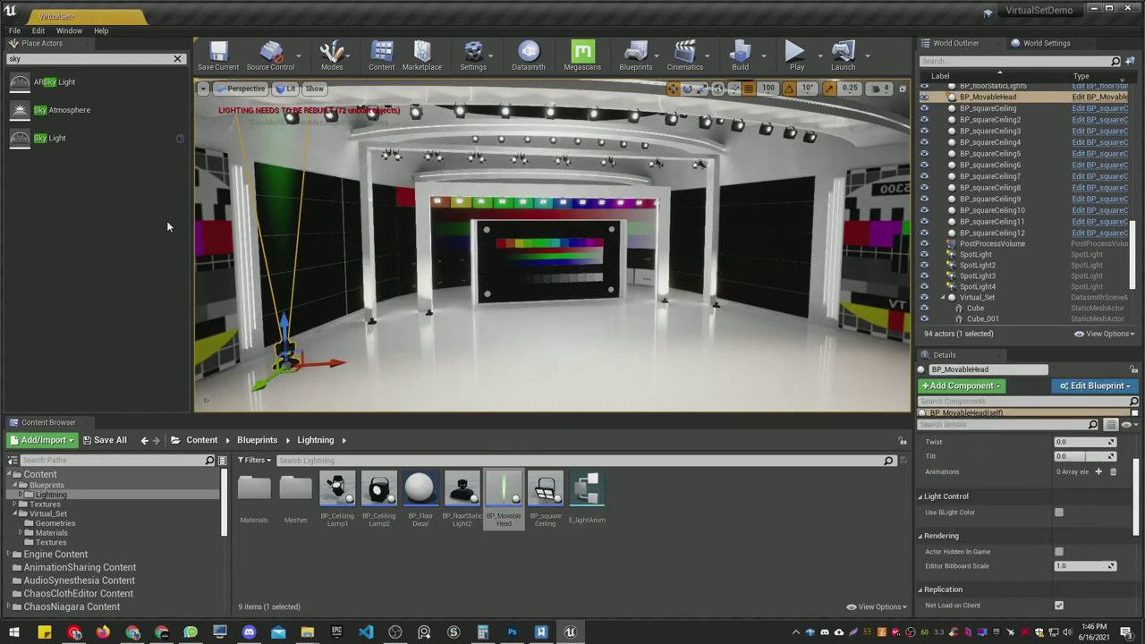
right_click_drag(345, 346, 415, 379)
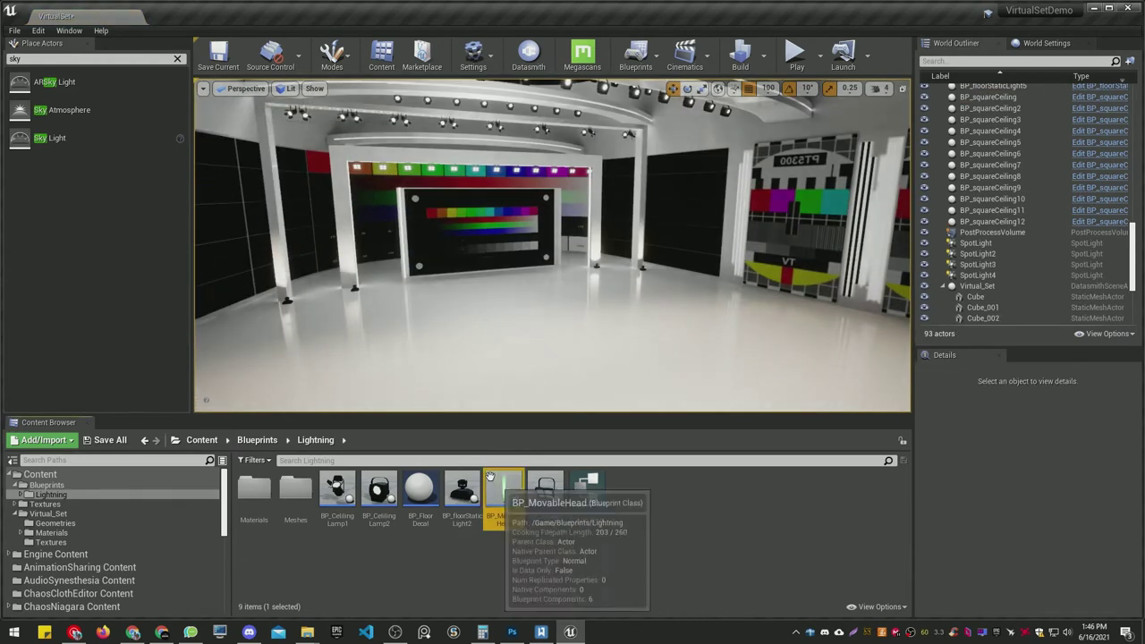
scroll(1049, 523, "up", 3)
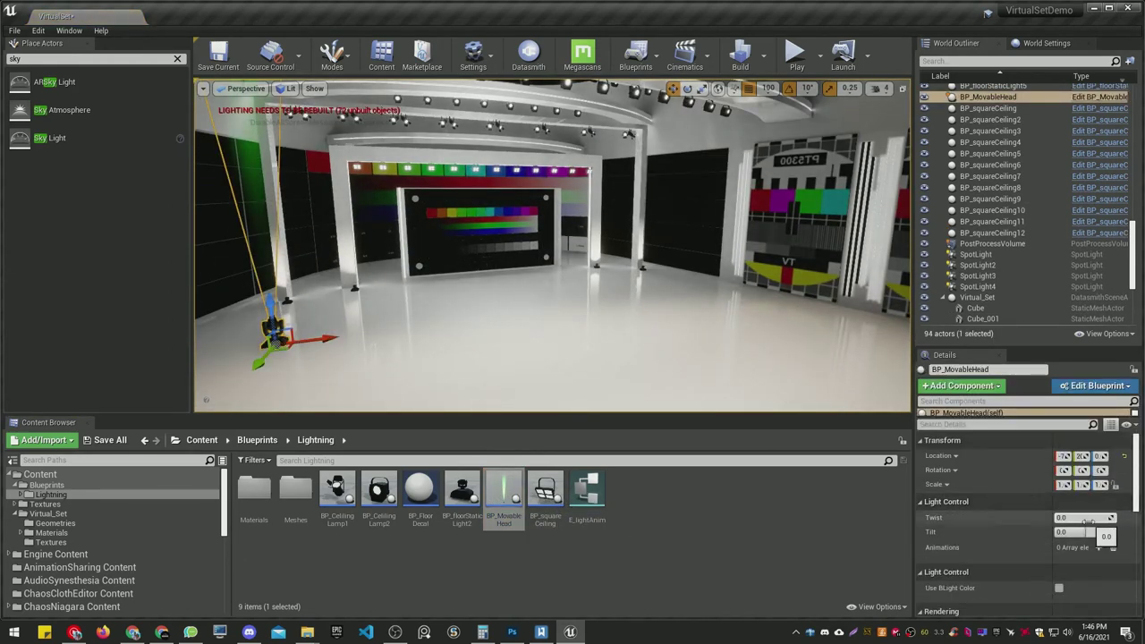
mouse_move(1078, 531)
left_mouse_down()
mouse_move(1109, 532)
mouse_move(1083, 531)
mouse_move(1077, 517)
left_mouse_up()
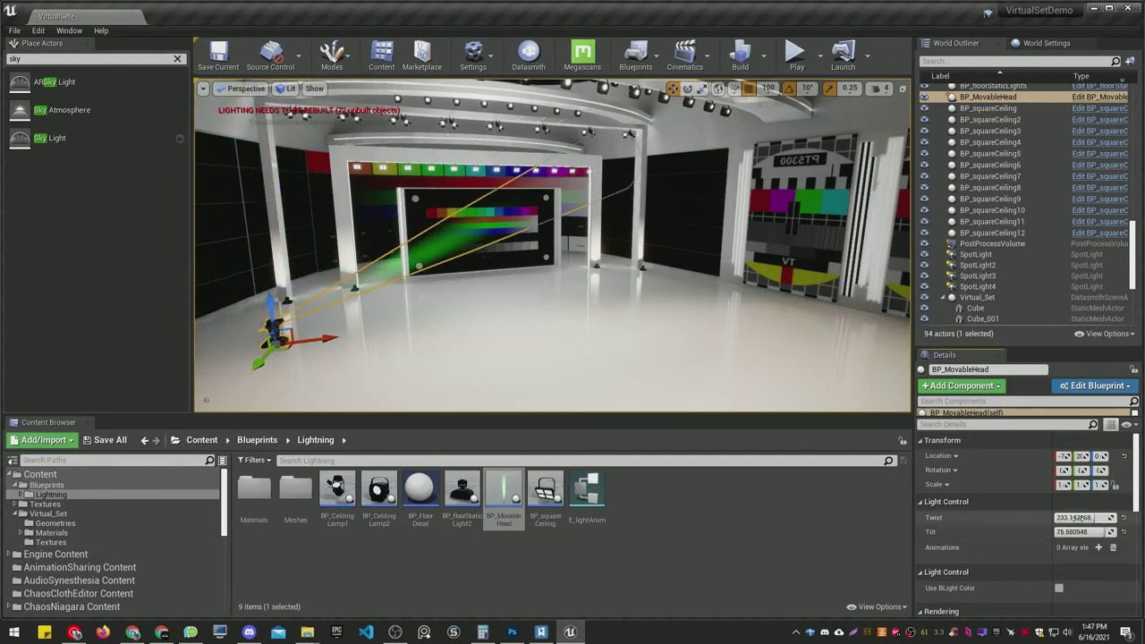
mouse_move(289, 318)
right_mouse_down()
mouse_move(268, 313)
mouse_move(286, 304)
right_mouse_up()
key("Delete")
right_click_drag(629, 364, 617, 358)
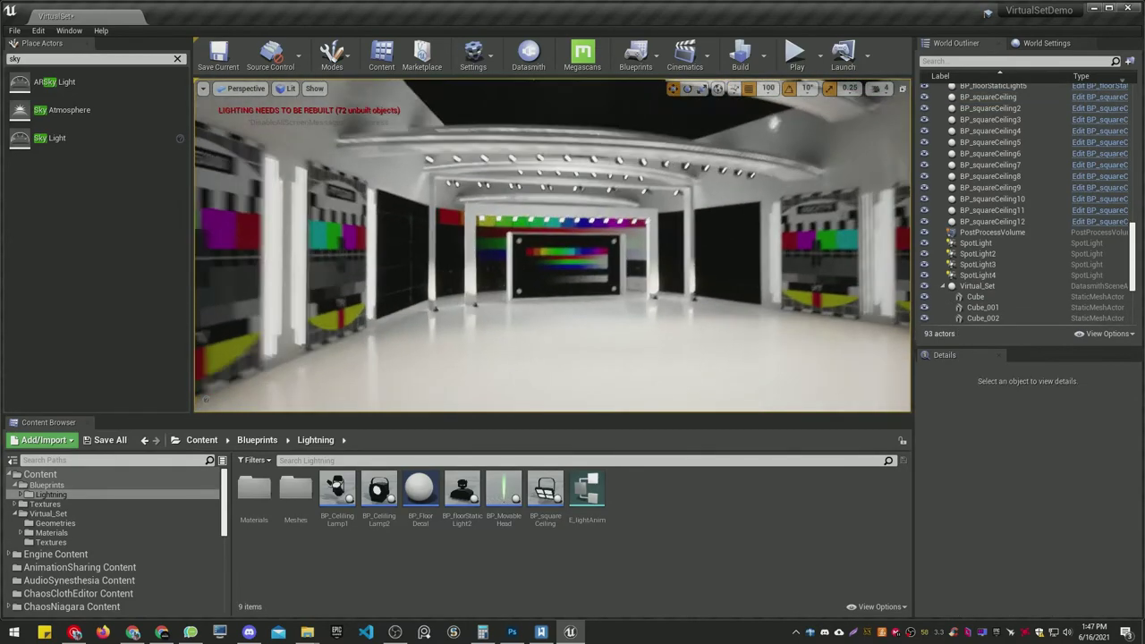
Run Build Lighting Only for the Virtual_Set studio
right_click_drag(390, 165, 390, 165)
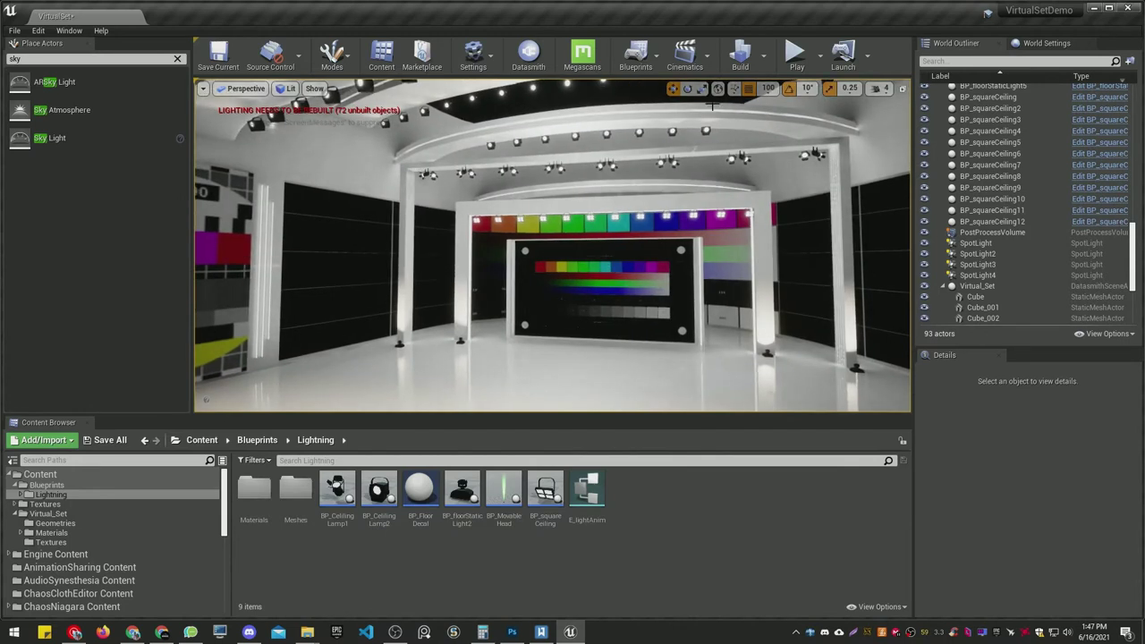
left_click(763, 56)
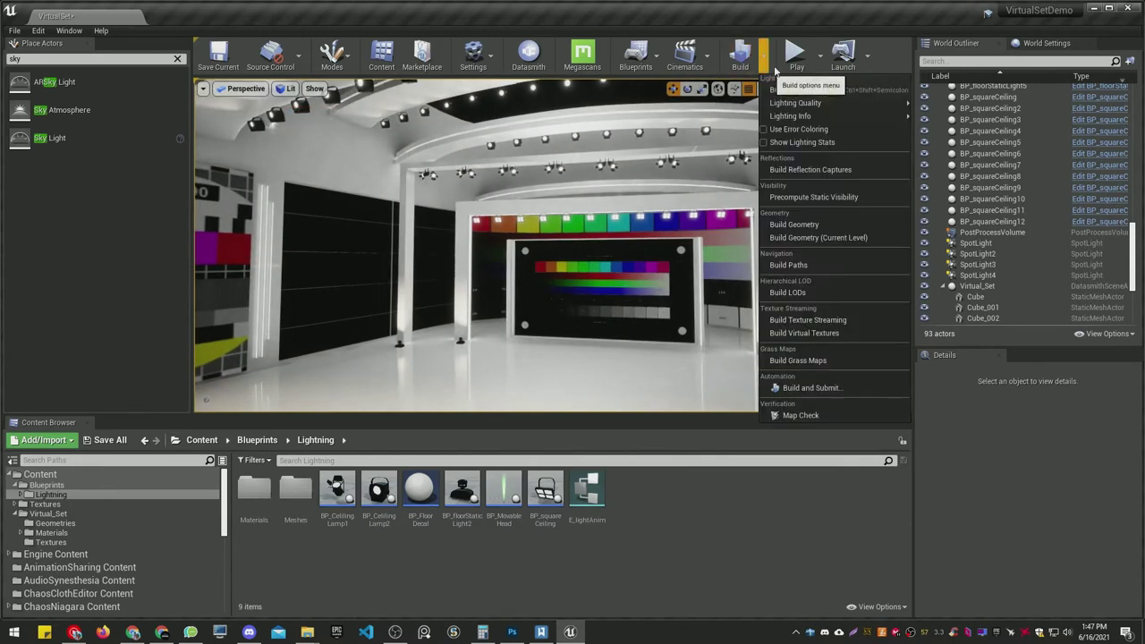
left_click(857, 90)
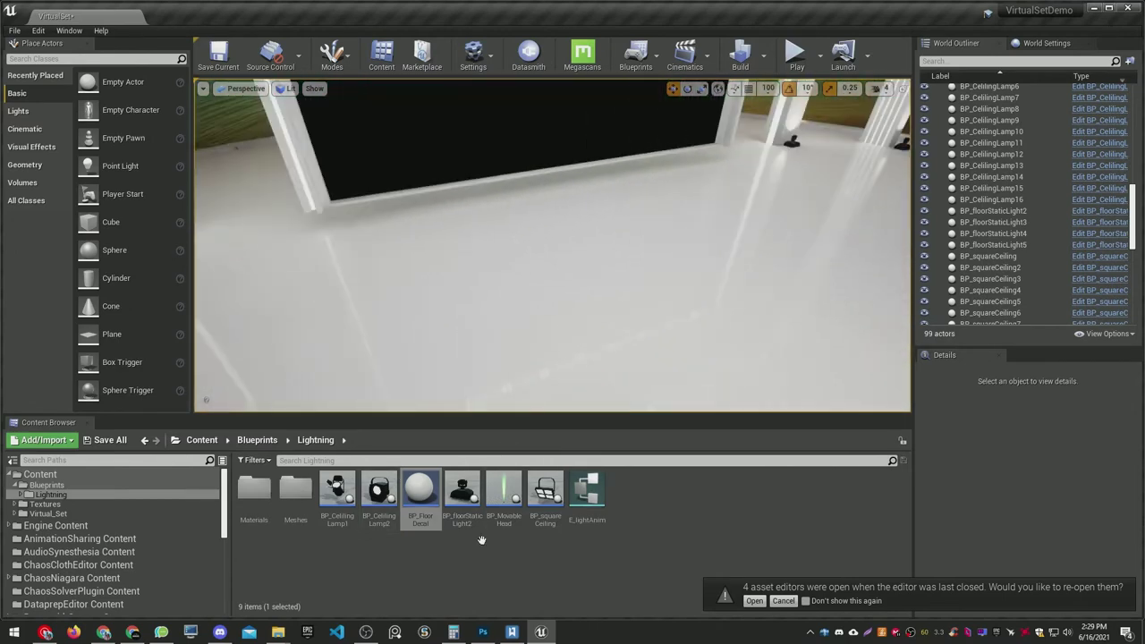
Place a BP_FloorDecal from the Blueprints > Lightning folder onto the studio floor
left_click(68, 486)
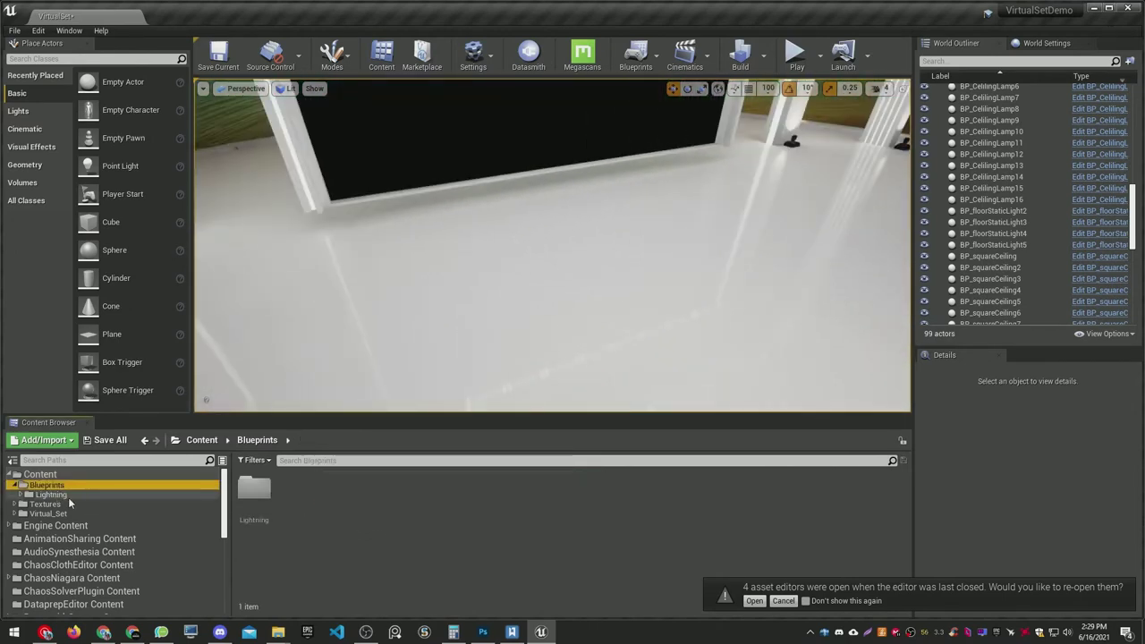
left_click(68, 497)
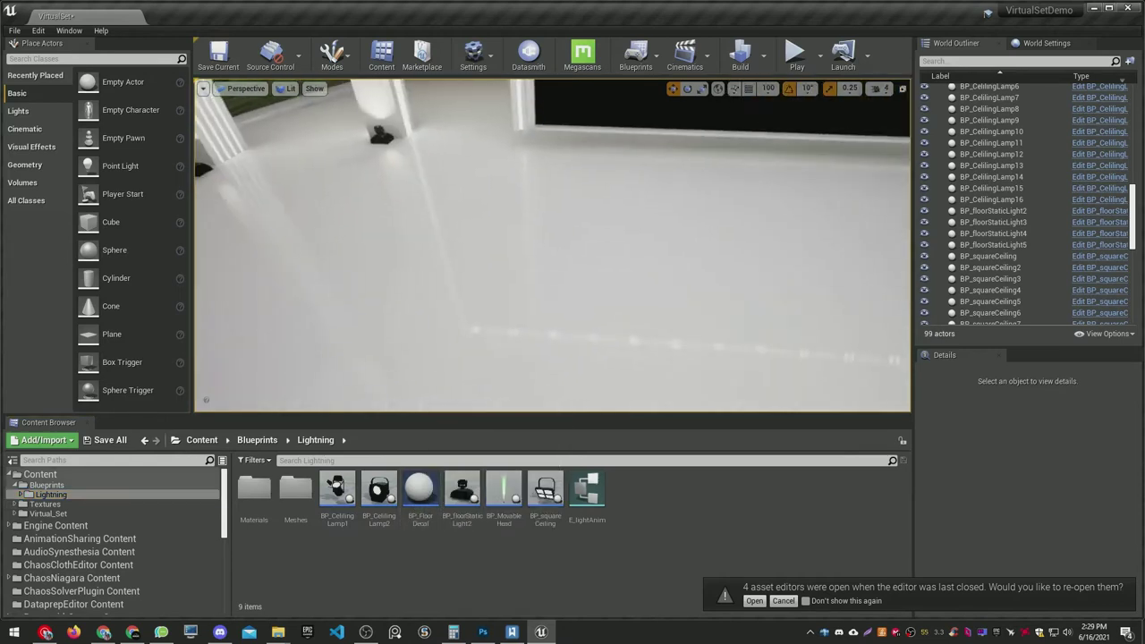
left_click_drag(420, 490, 430, 311)
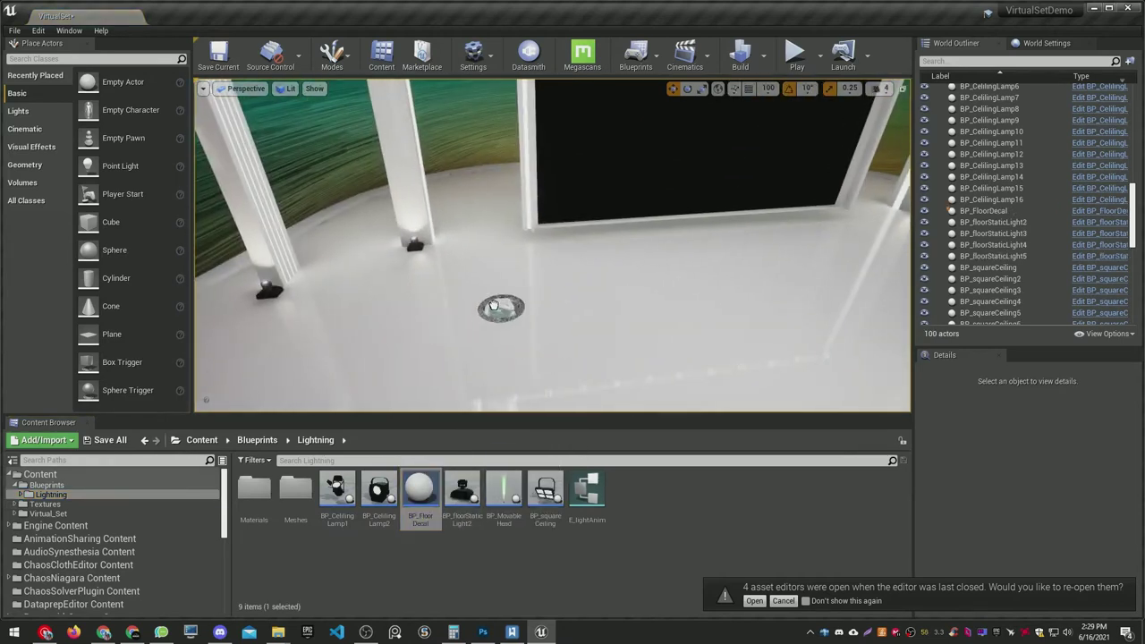
left_click(493, 305)
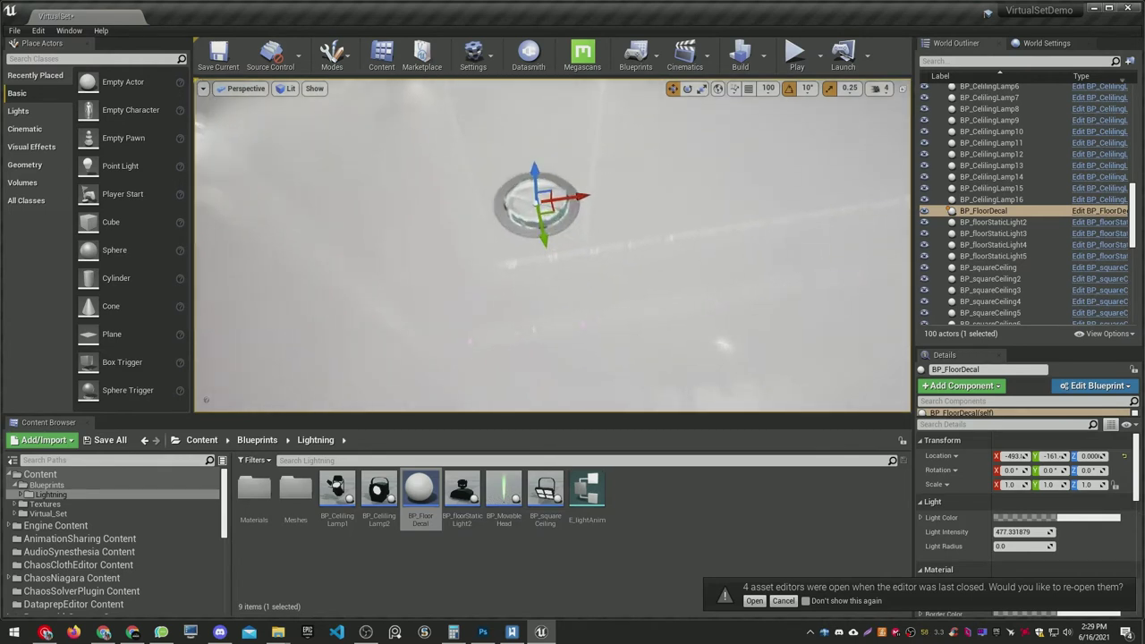
Set the floor decal's Material Emissive Intensity to 25
scroll(1036, 546, "down", 2)
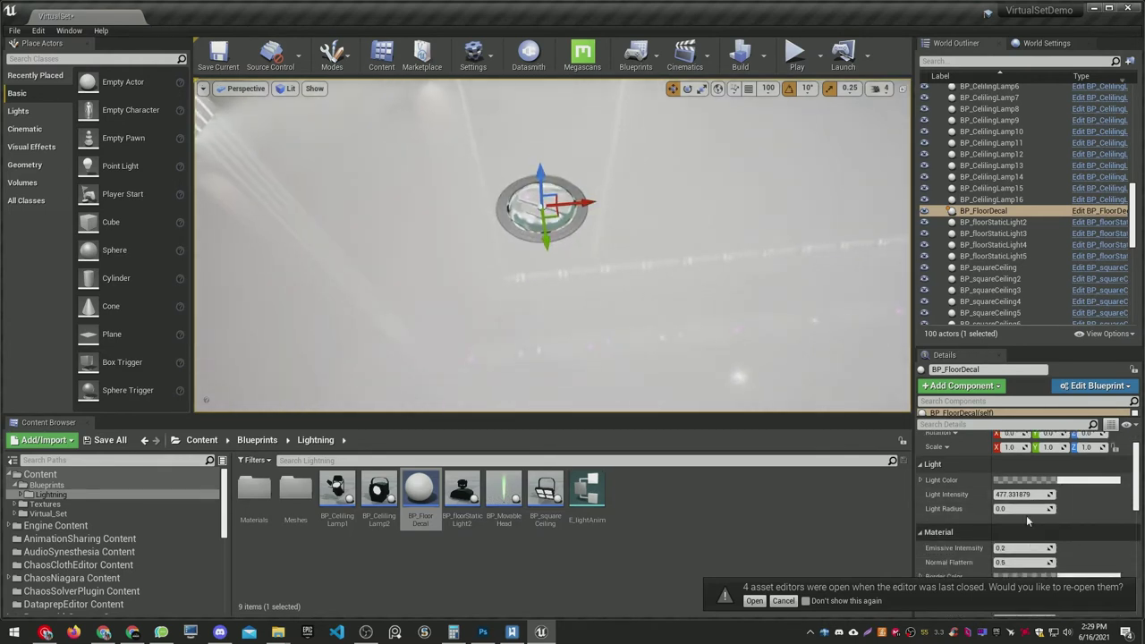
scroll(1027, 541, "down", 3)
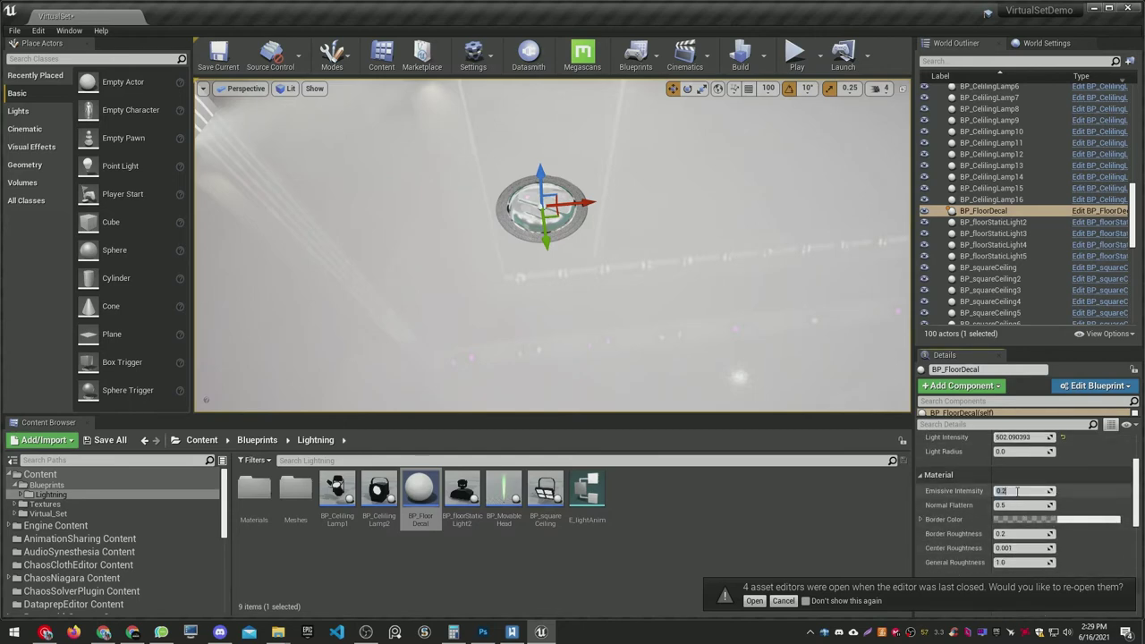
type("25")
key("Return")
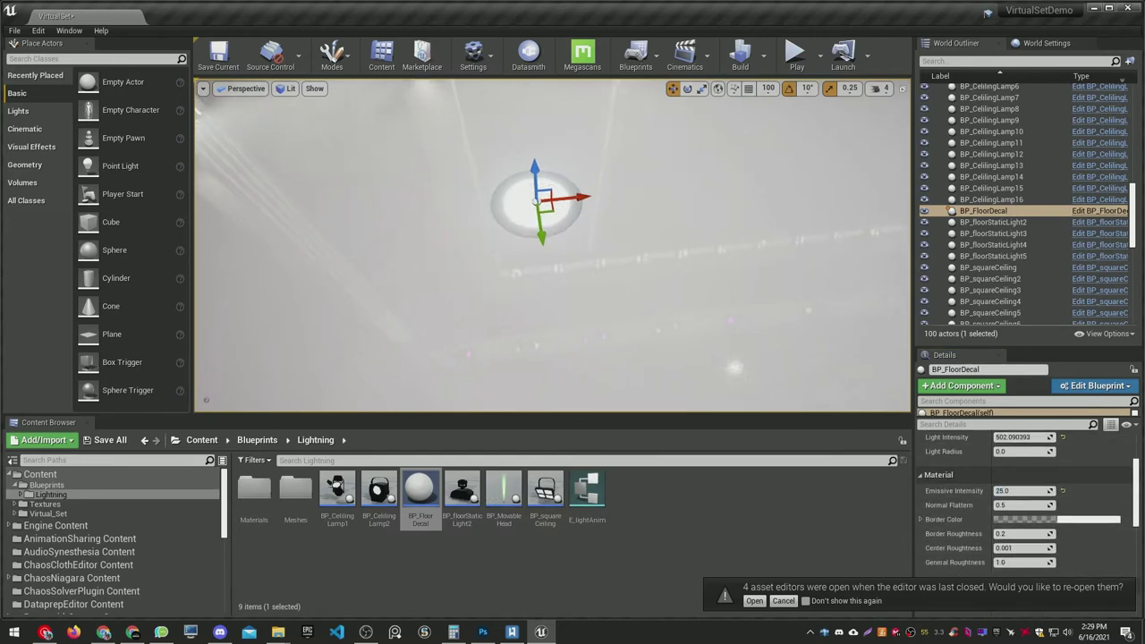
Move the floor decal over to the base of the left pillar
mouse_move(553, 245)
right_mouse_down()
mouse_move(573, 260)
mouse_move(563, 336)
right_mouse_up()
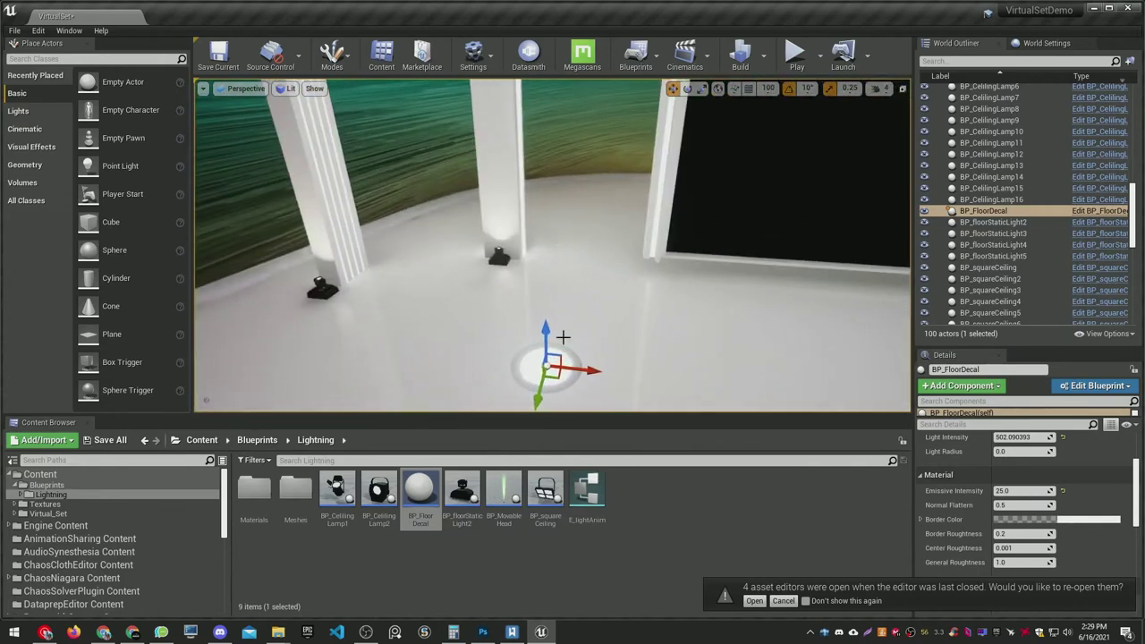
left_click_drag(556, 376, 318, 240)
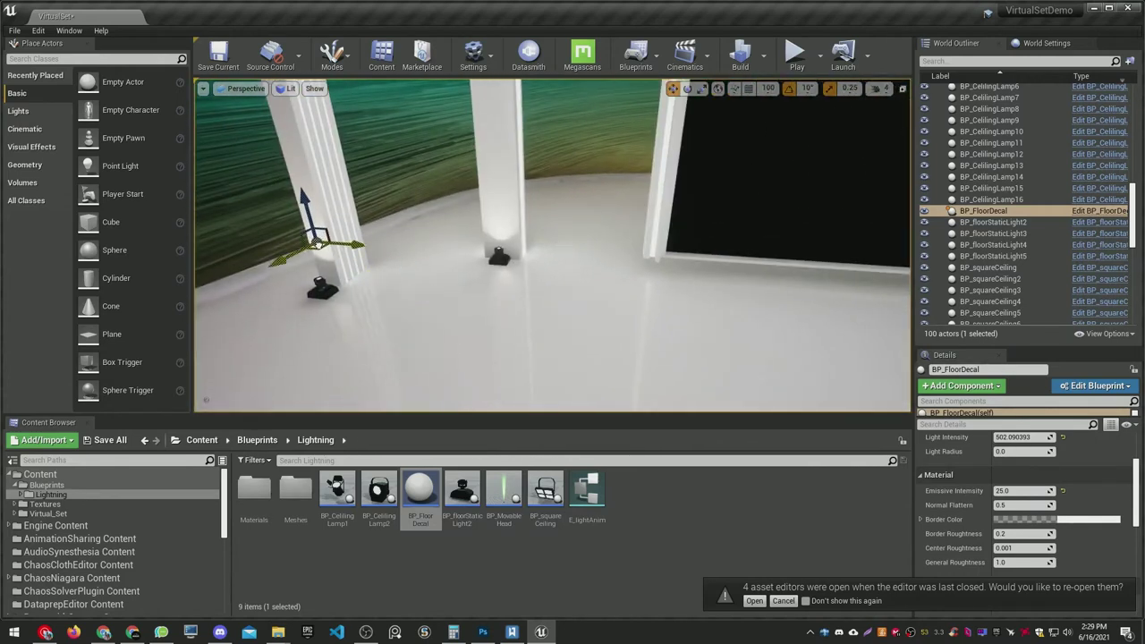
key("f")
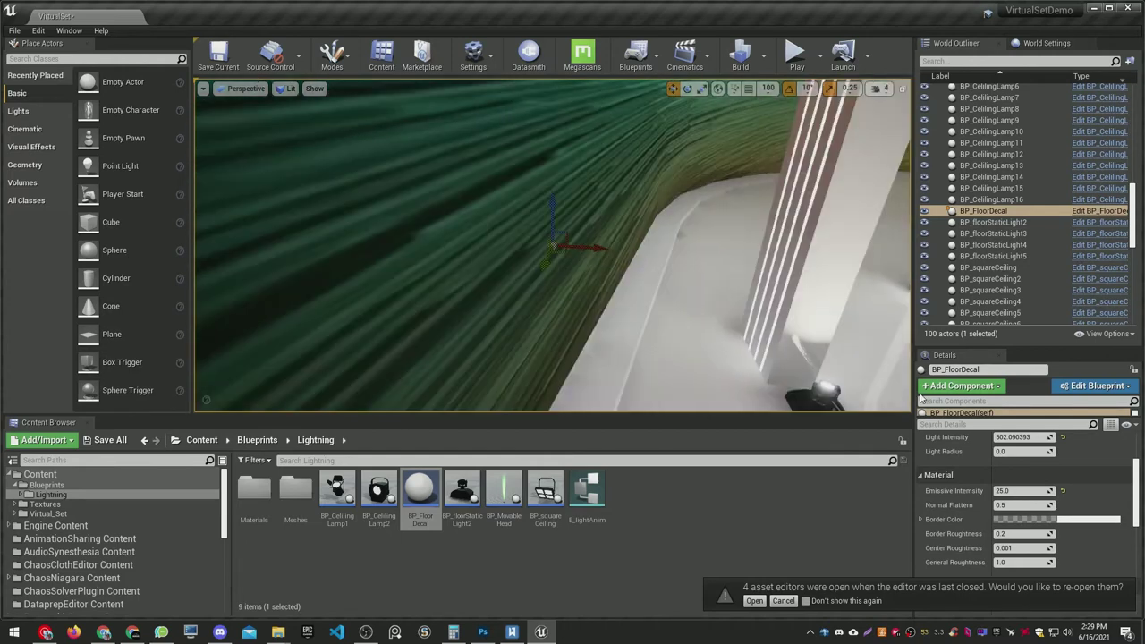
left_click_drag(561, 250, 832, 407)
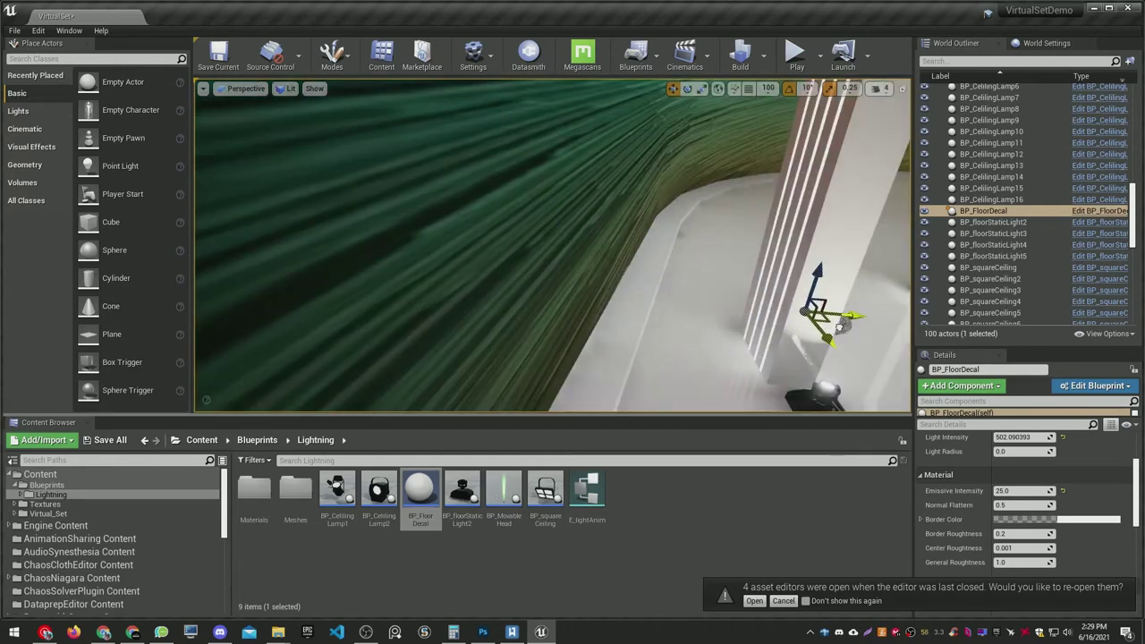
key("f")
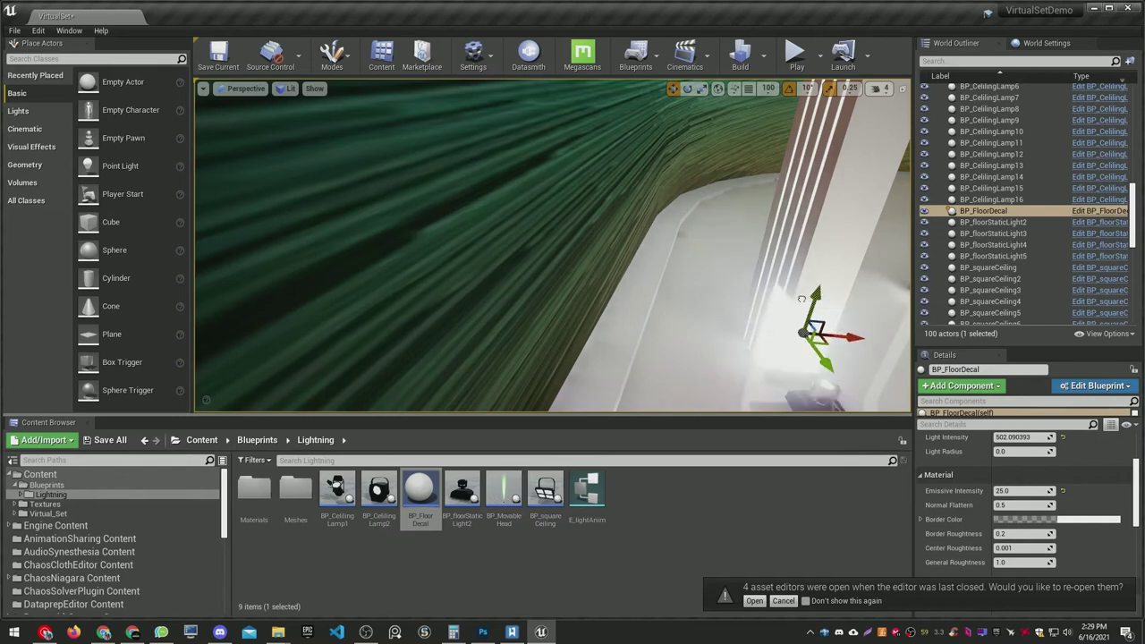
left_click_drag(724, 302, 724, 302, "alt")
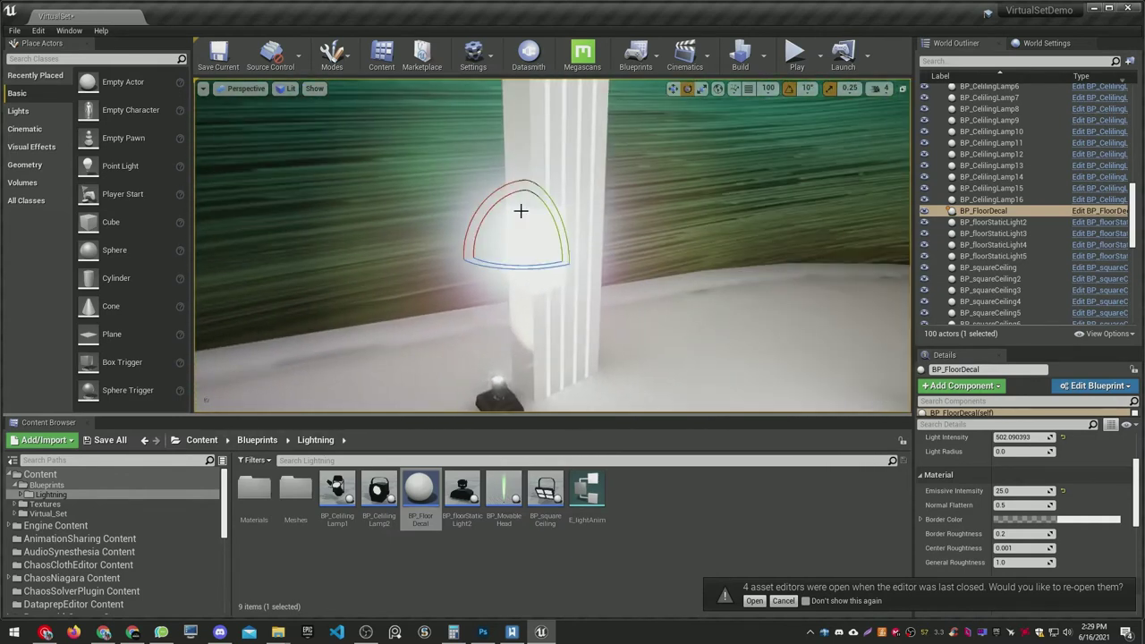
Rotate the decal upright to face the pillar and set its Y and Z scale to 0.2
left_click_drag(503, 182, 467, 218)
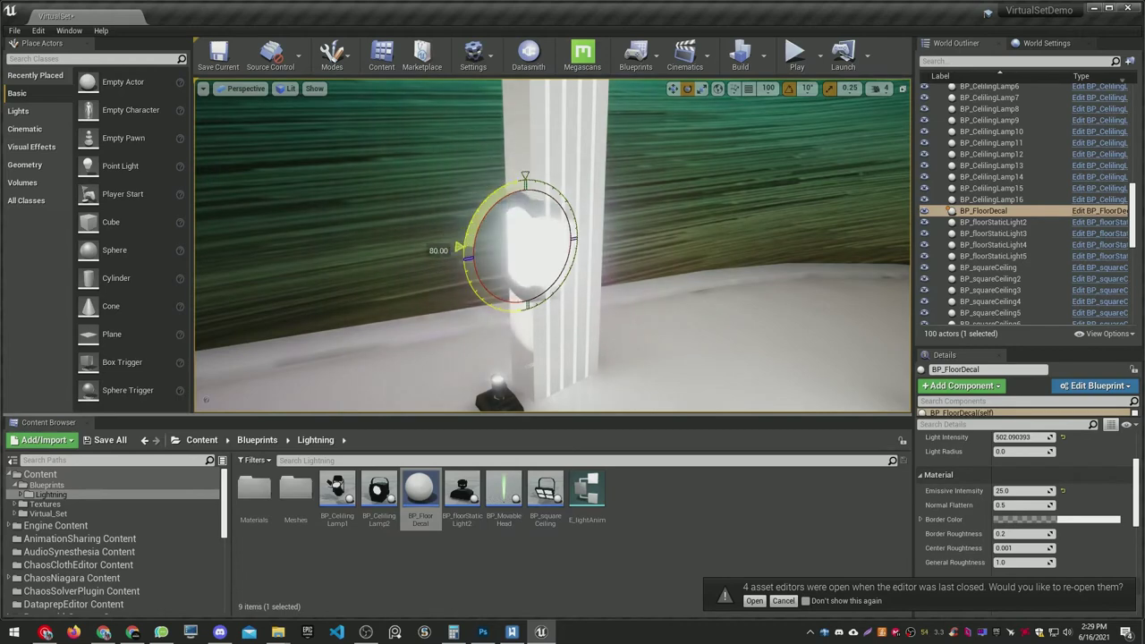
left_click_drag(467, 260, 537, 269, "alt")
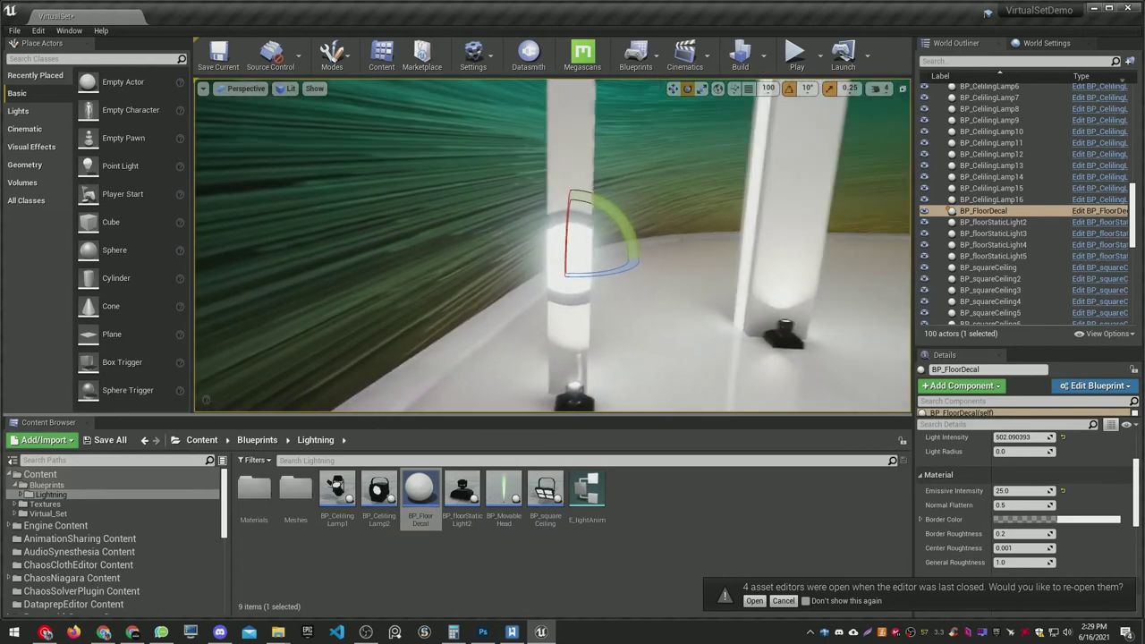
scroll(1075, 546, "up", 5)
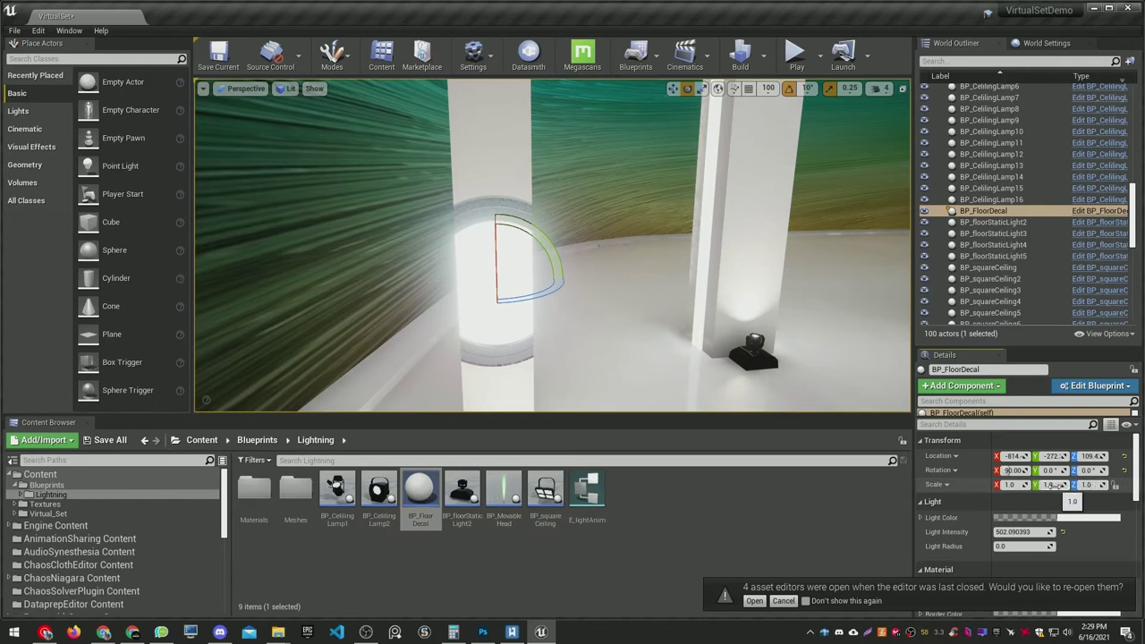
left_click_drag(1049, 484, 1052, 484)
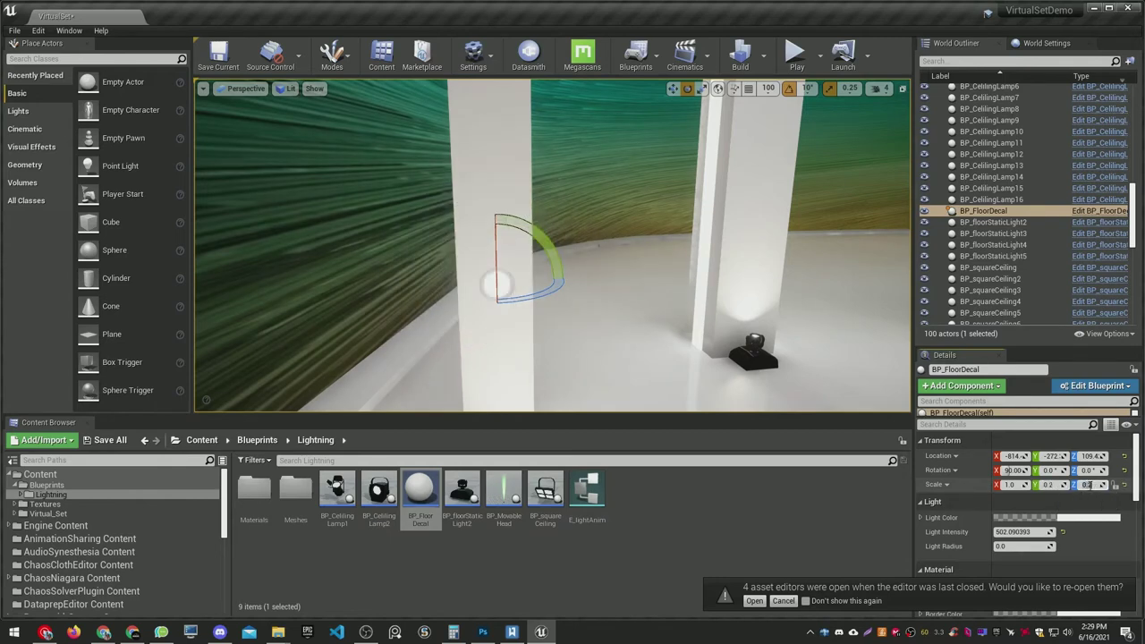
left_click_drag(649, 392, 608, 298)
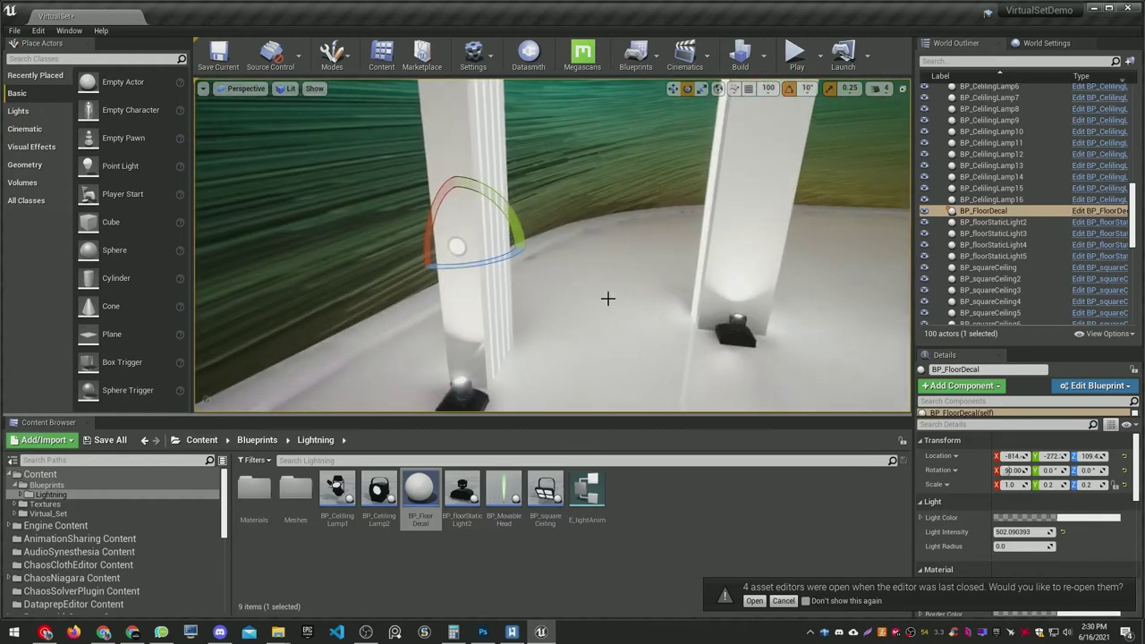
Slide the pillar light sideways to Location Y -181
right_click_drag(591, 273, 590, 273)
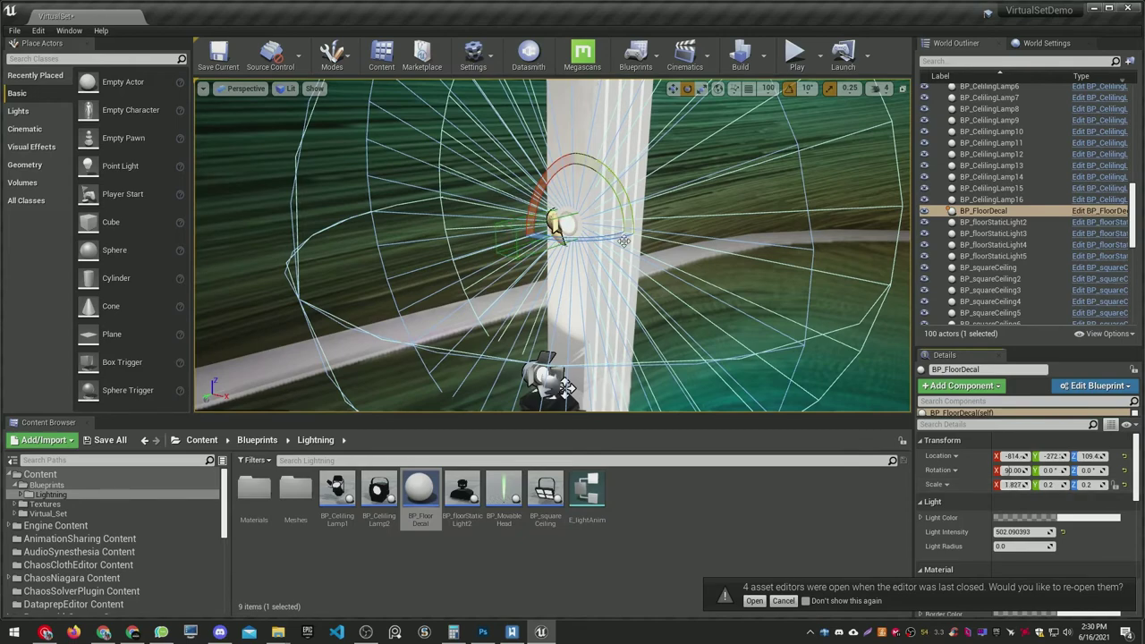
right_click_drag(623, 242, 614, 243)
key("w")
left_click_drag(584, 229, 523, 236)
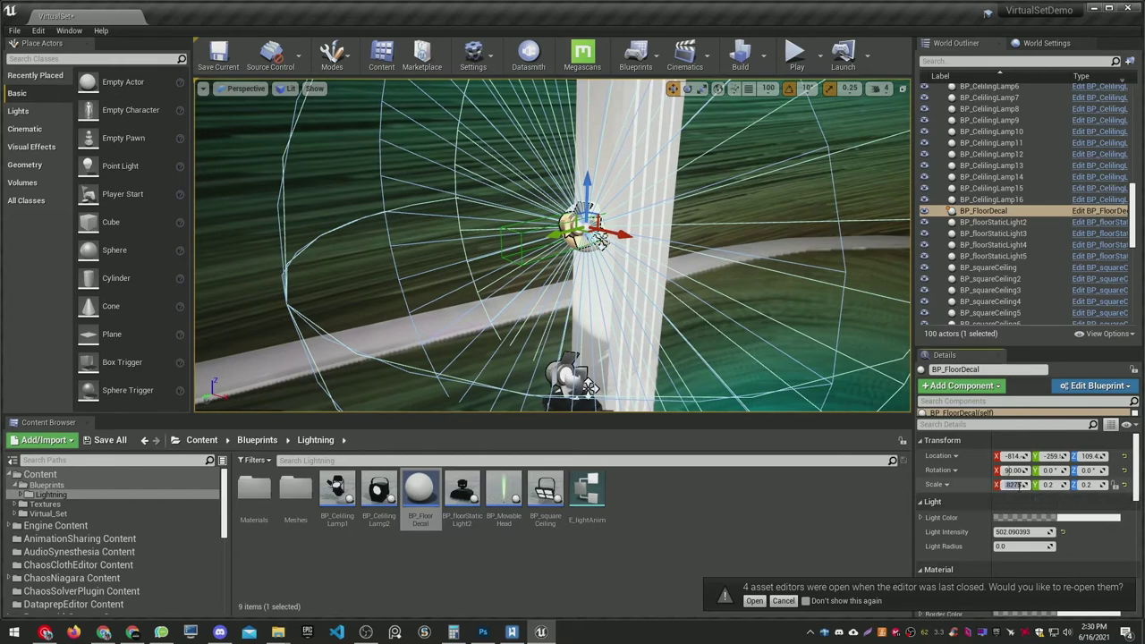
mouse_move(517, 317)
right_mouse_down()
mouse_move(502, 306)
mouse_move(491, 258)
right_mouse_up()
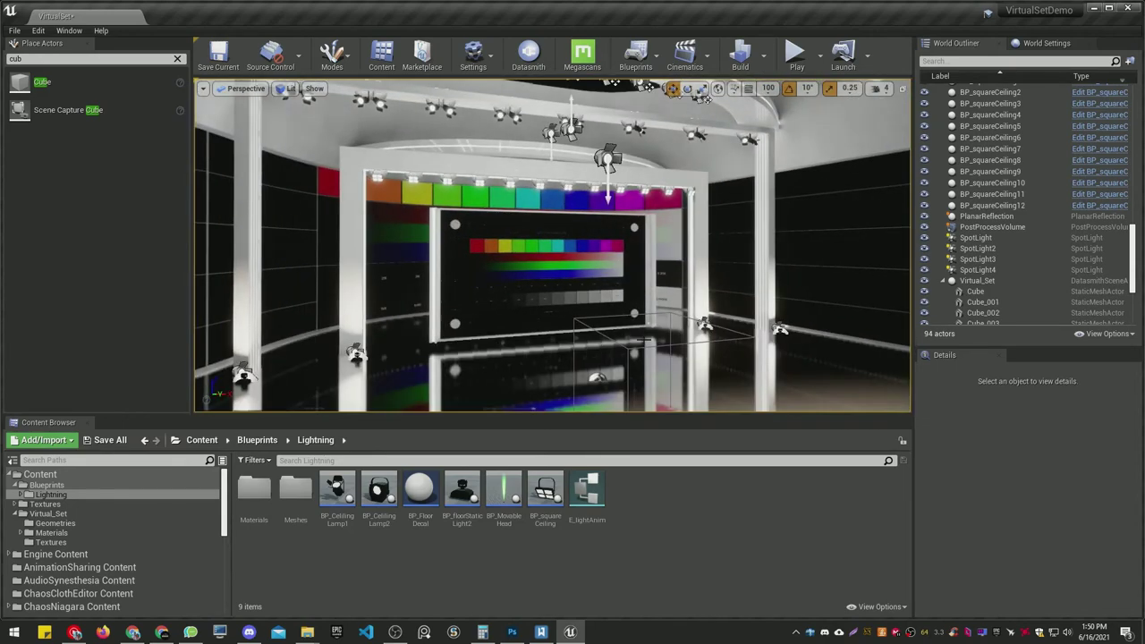
Override the PostProcessVolume's Exposure Max Brightness to 1.0 and check the studio's brightness
left_click(648, 344)
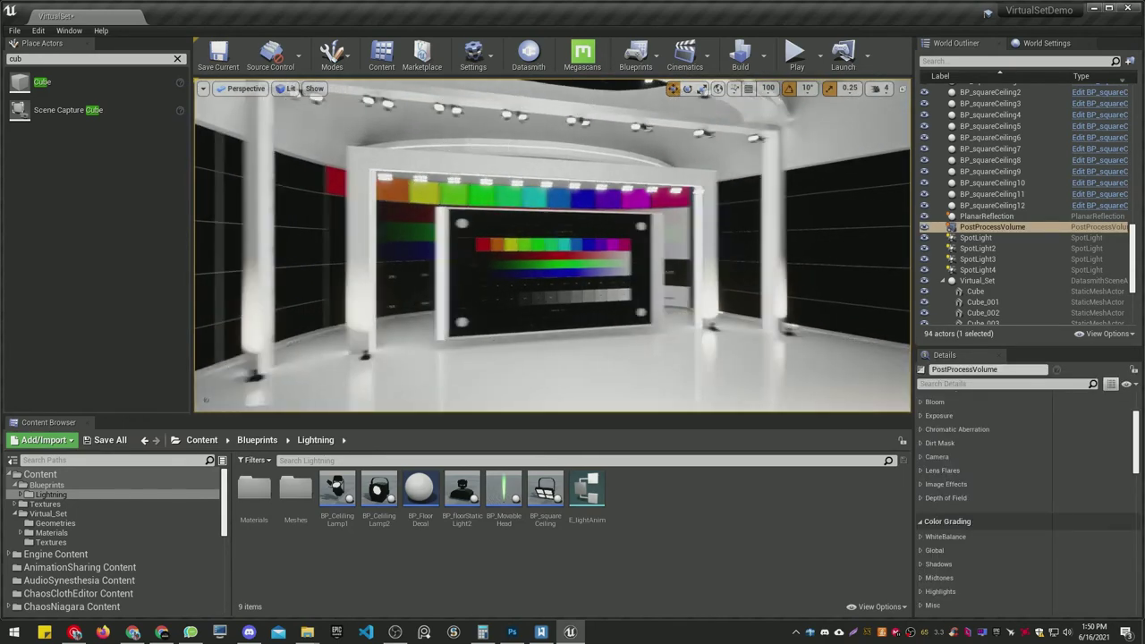
scroll(1034, 473, "up", 3)
scroll(984, 478, "down", 2)
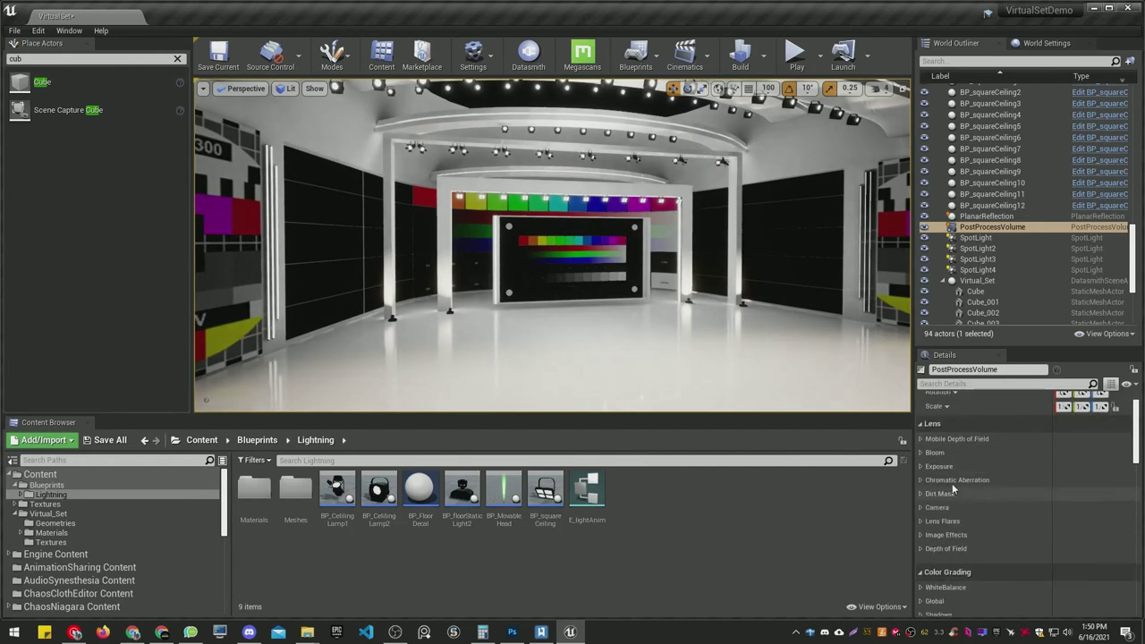
left_click(920, 467)
scroll(948, 519, "down", 2)
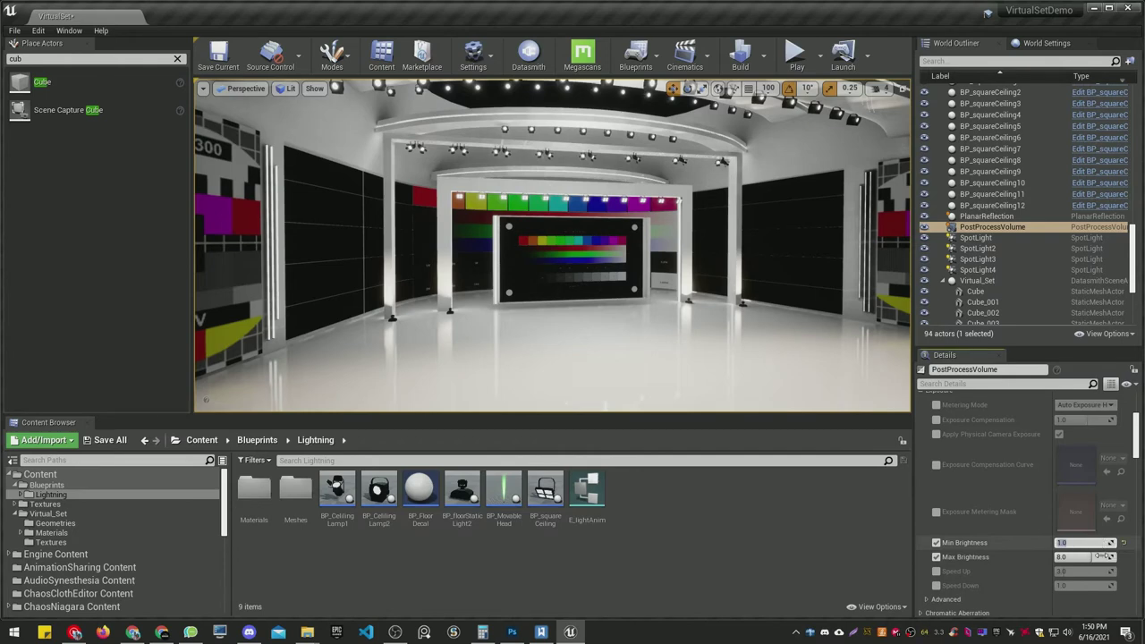
type("1")
key("Return")
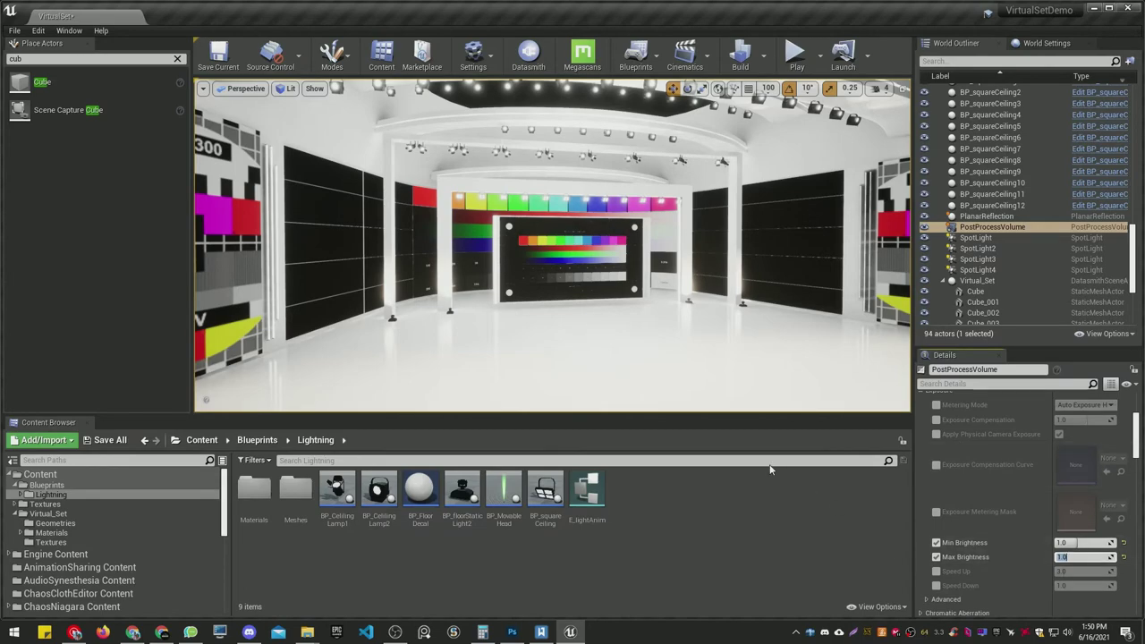
right_click_drag(552, 269, 537, 269)
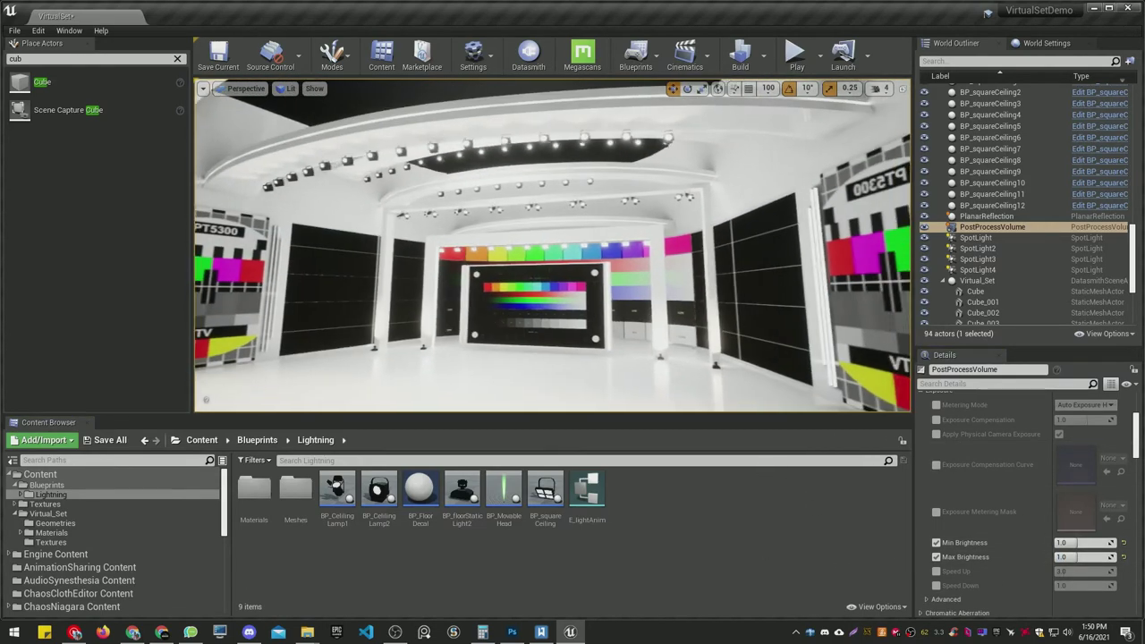
right_click_drag(537, 269, 573, 268)
scroll(1032, 434, "up", 1)
Override Exposure Compensation to -0.5, then save the VirtualSet map
left_click(936, 458)
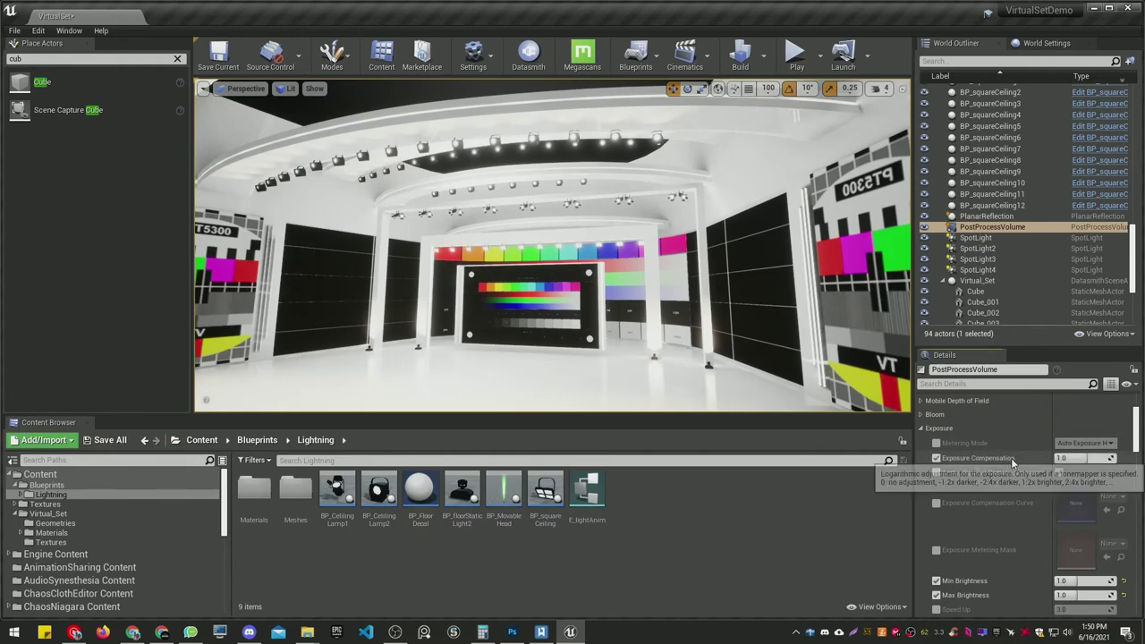
left_click_drag(1082, 458, 1074, 458)
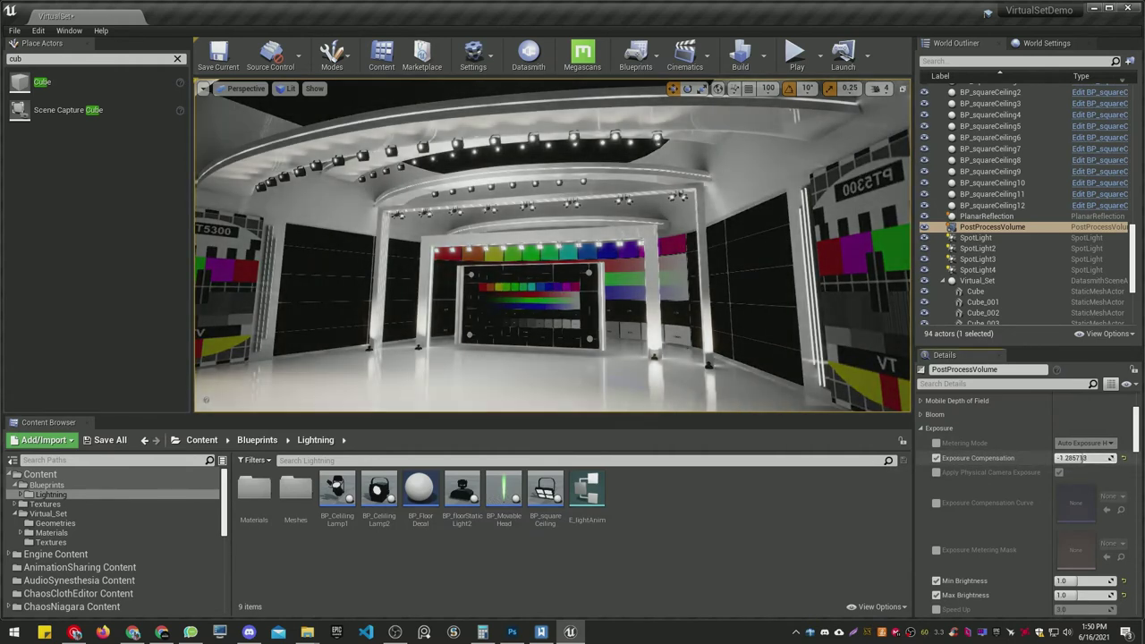
left_click_drag(1083, 458, 1088, 458)
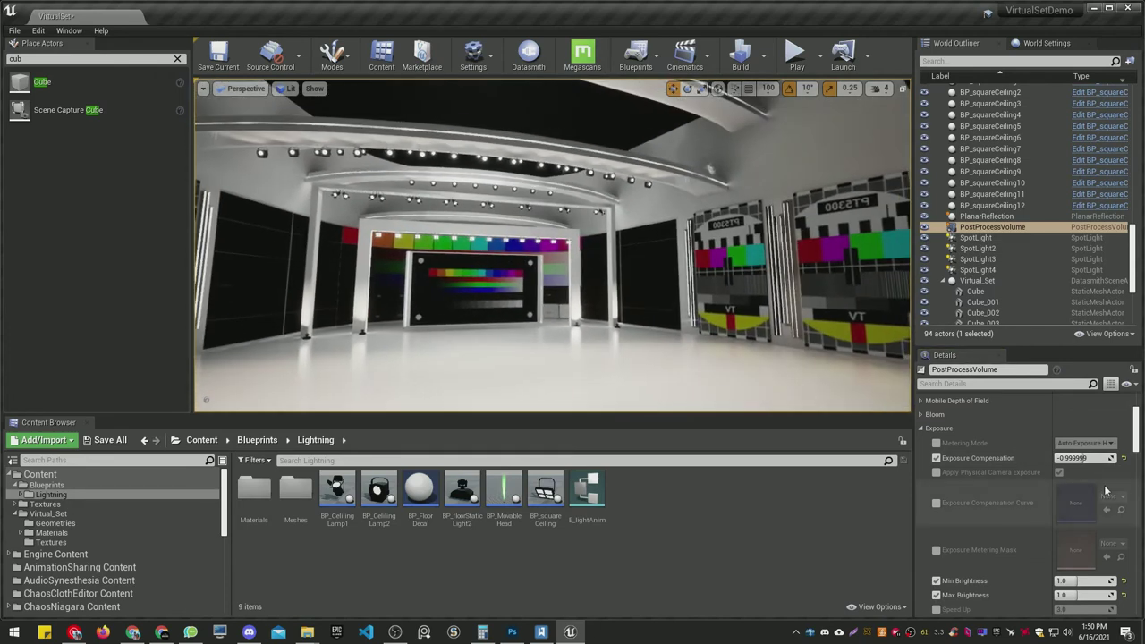
type("1")
key("Return")
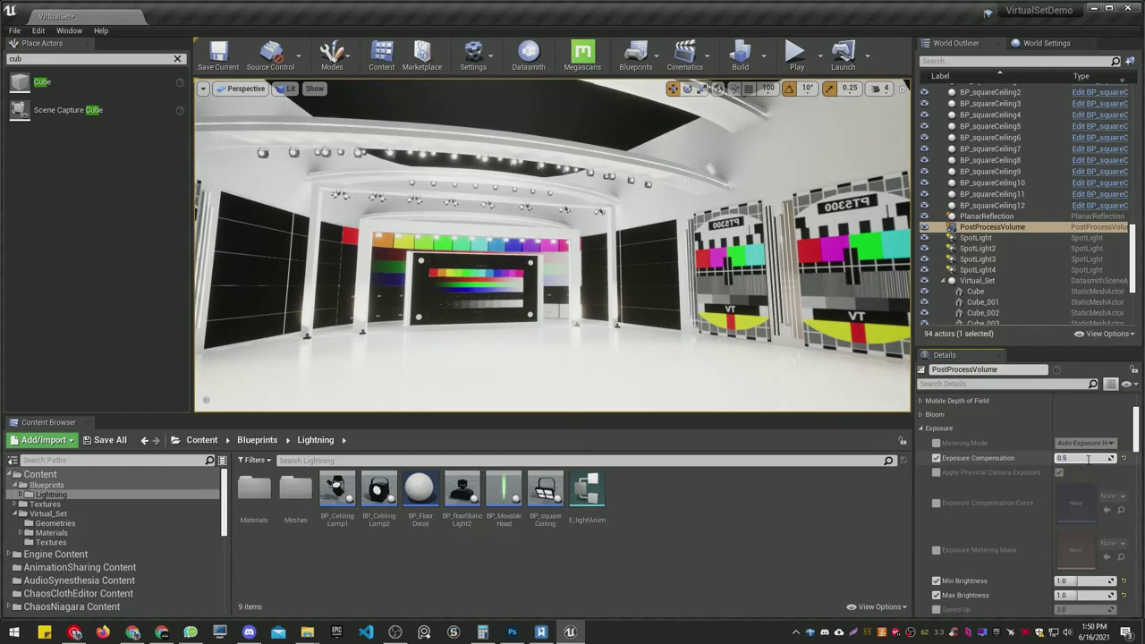
left_click(1088, 459)
key("Return")
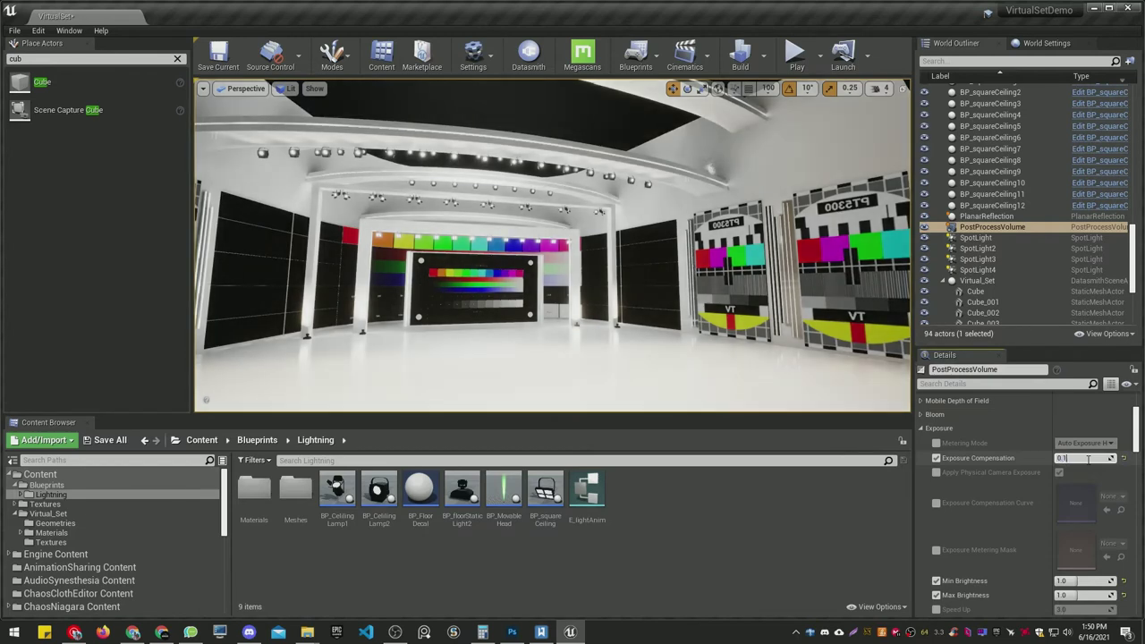
key("Return")
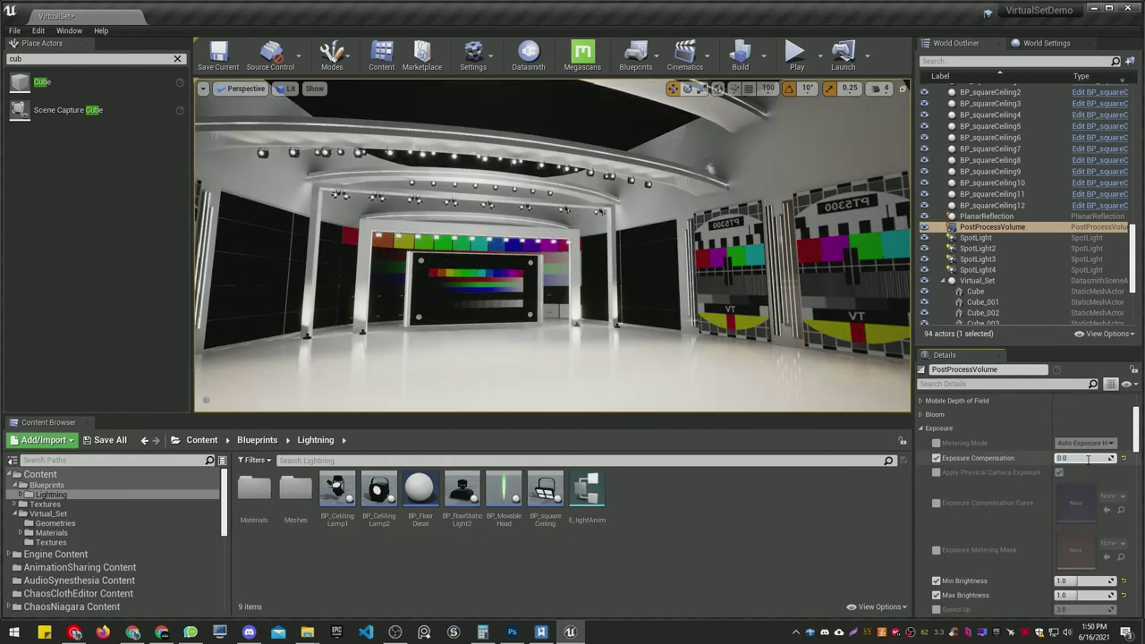
type("-0.5")
left_click(1088, 458)
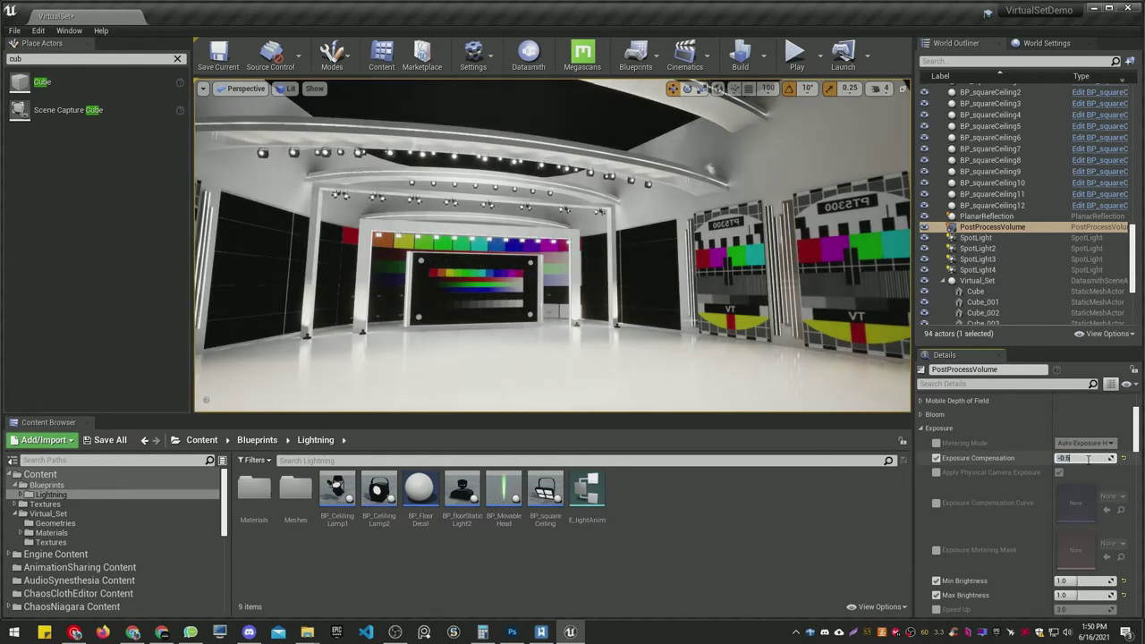
right_click_drag(566, 262, 560, 273)
key("ctrl+s")
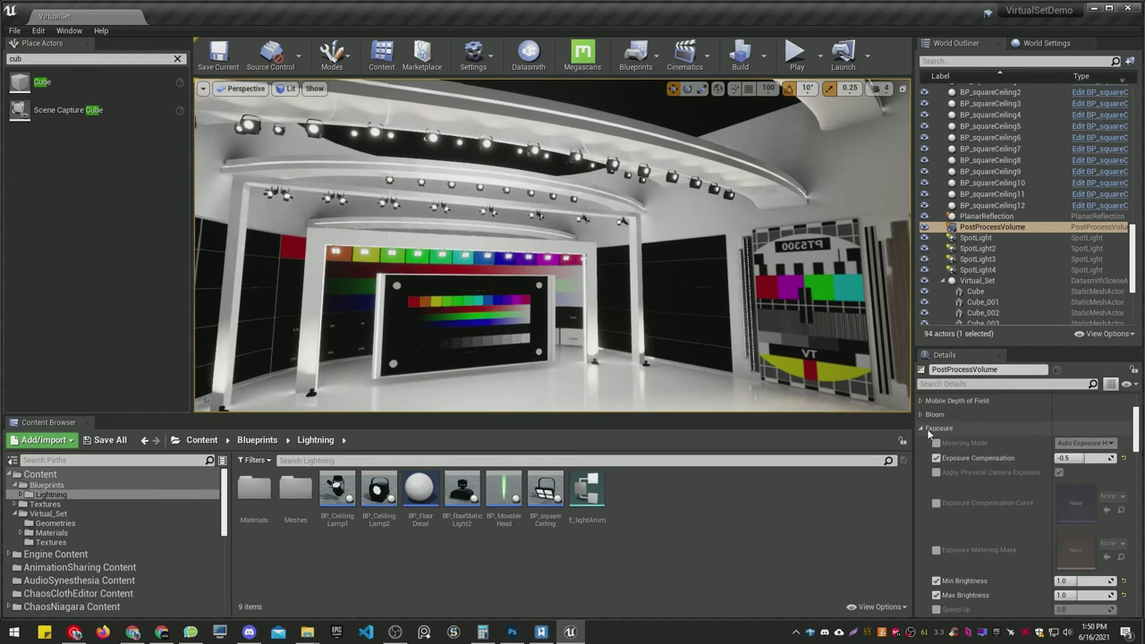
Override the PostProcessVolume's Bloom Method and switch it to Convolution
left_click(929, 429)
left_click(925, 415)
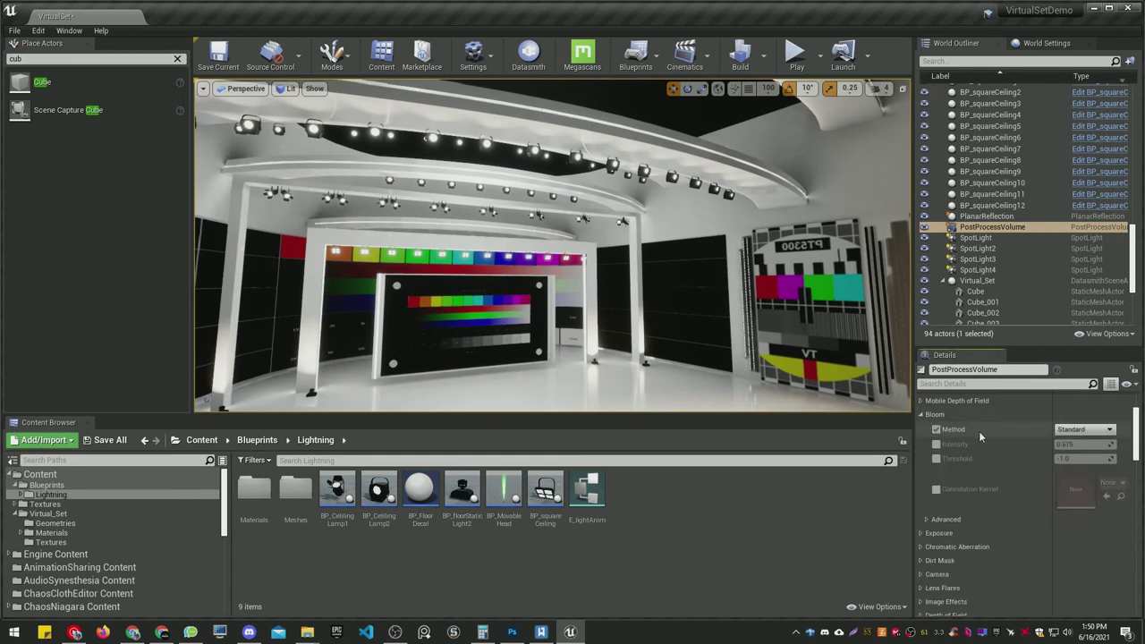
left_click(1087, 449)
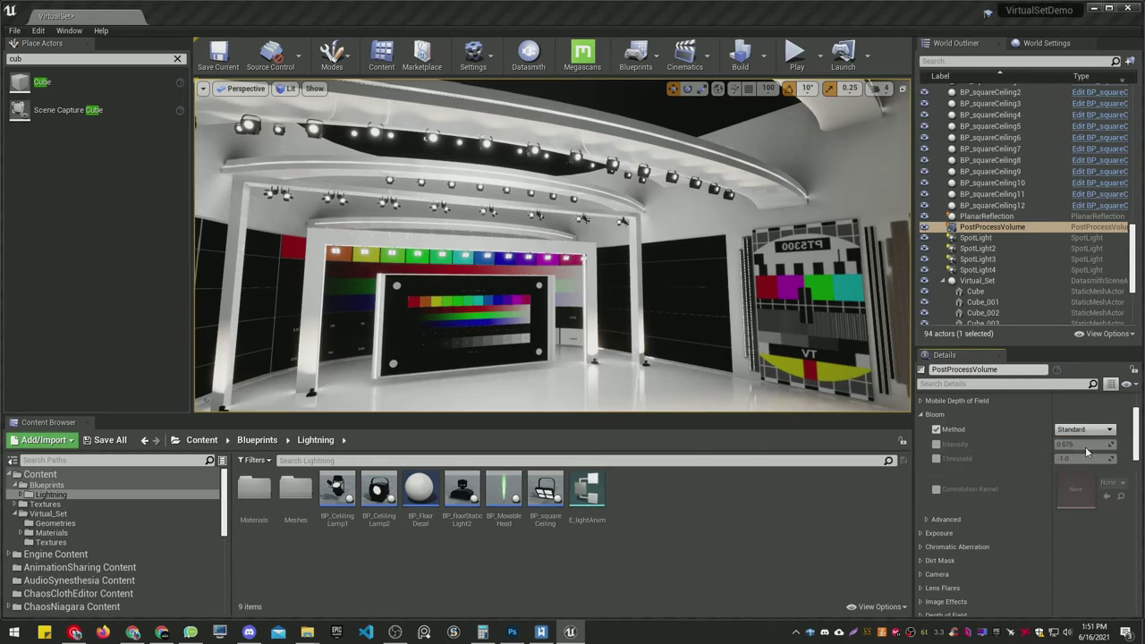
right_click_drag(560, 272, 561, 273)
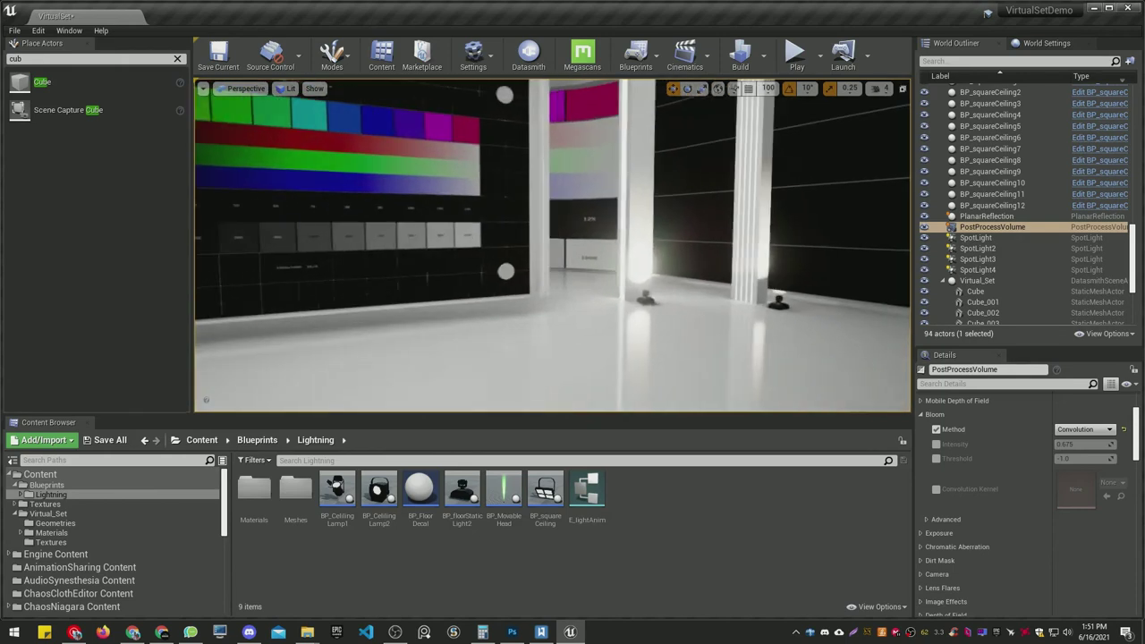
Select BP_floorStaticLight2 through 5, set their Light Intensity to 0.1, then deselect
left_click(642, 298)
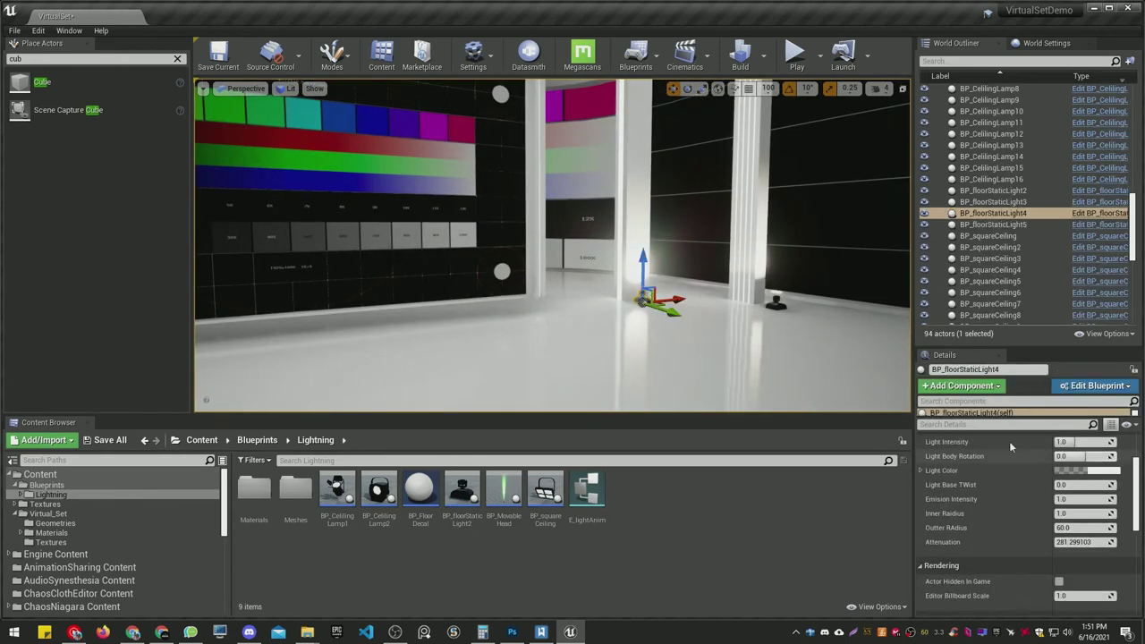
left_click(776, 304, "ctrl")
right_click_drag(776, 305, 776, 304)
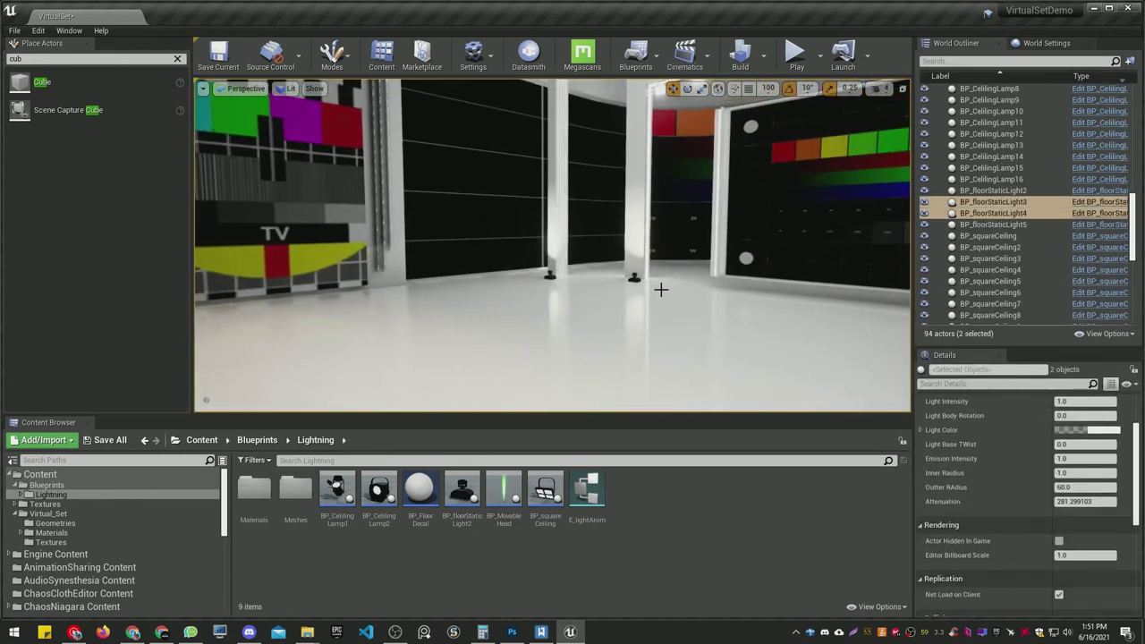
left_click(635, 280, "ctrl")
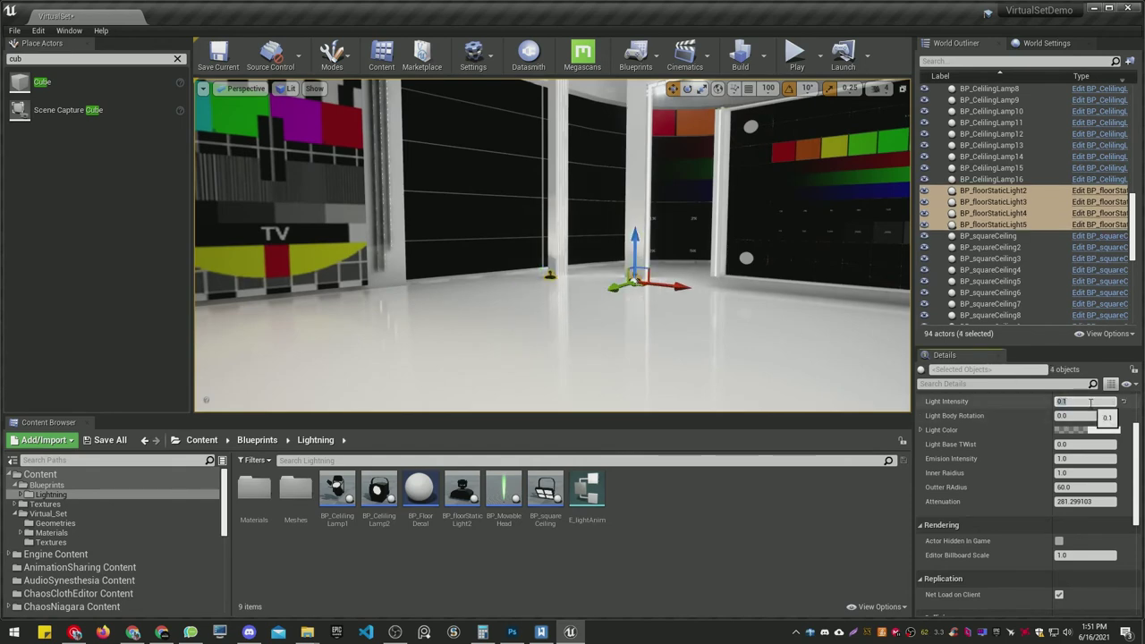
right_click_drag(711, 280, 711, 280)
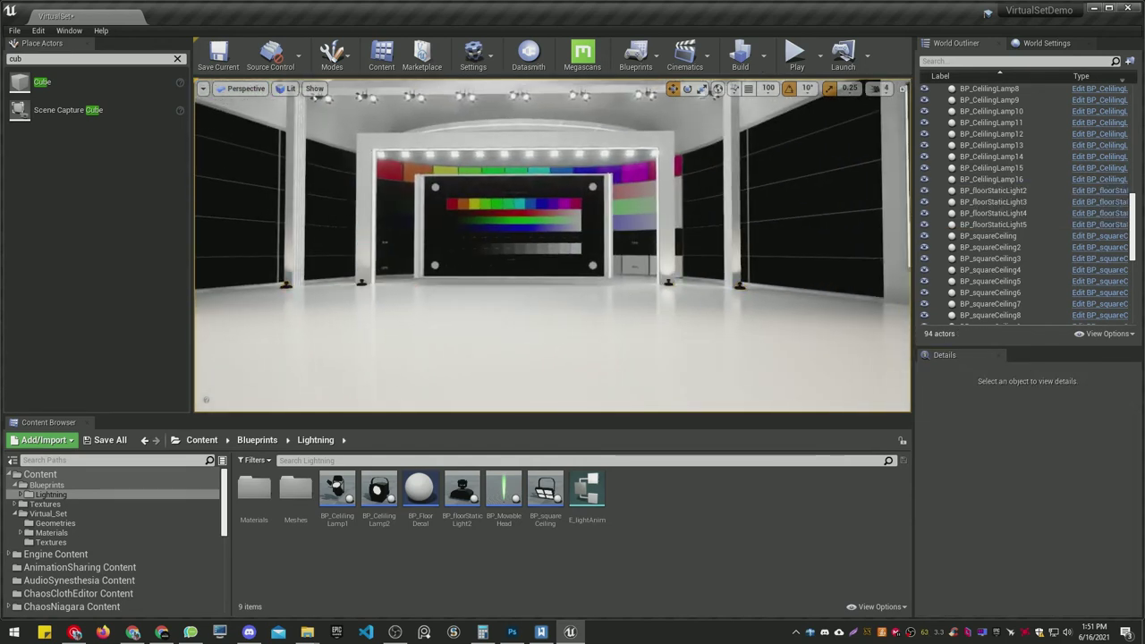
key("Escape")
right_click_drag(779, 151, 778, 150)
left_click(733, 233)
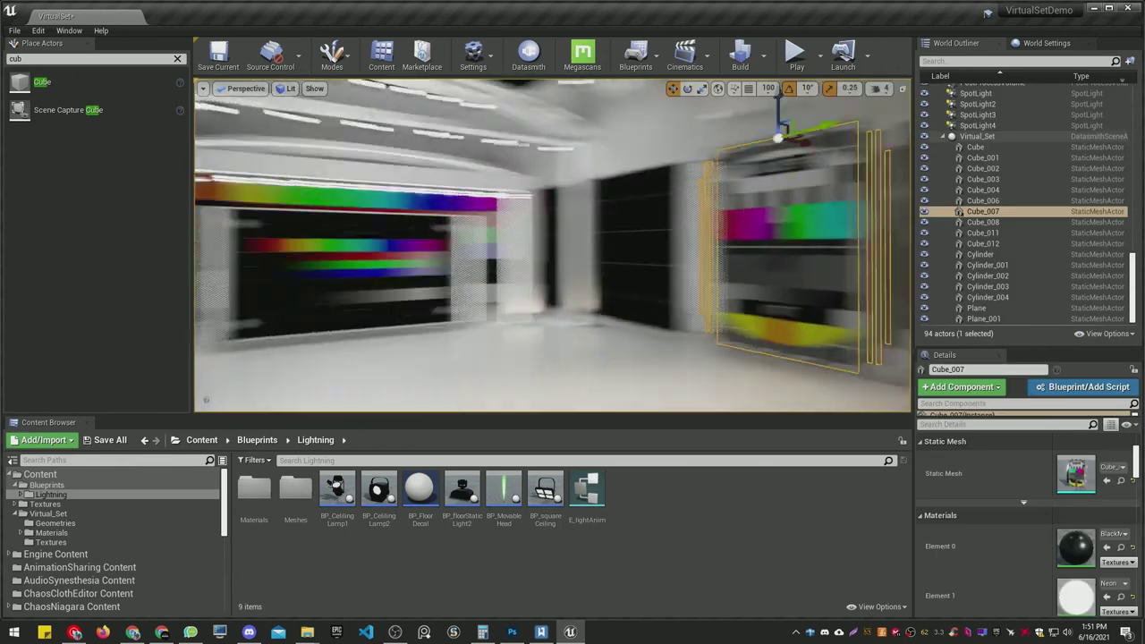
right_click_drag(733, 233, 734, 233)
right_click_drag(825, 402, 826, 402)
left_click(826, 401)
left_click(479, 286)
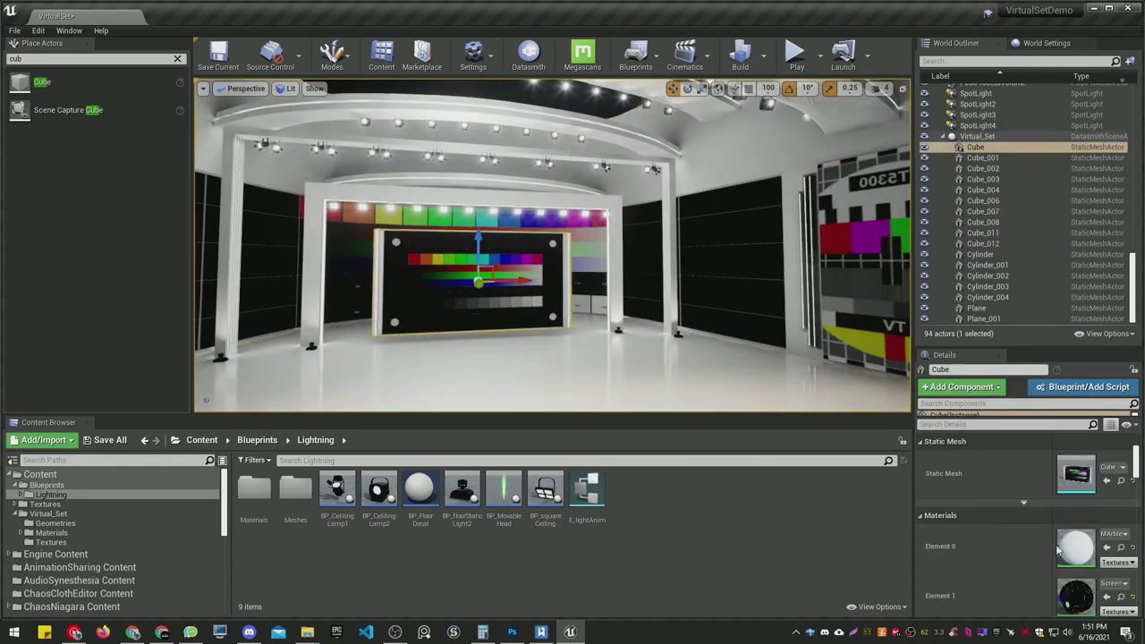
double_click(1086, 595)
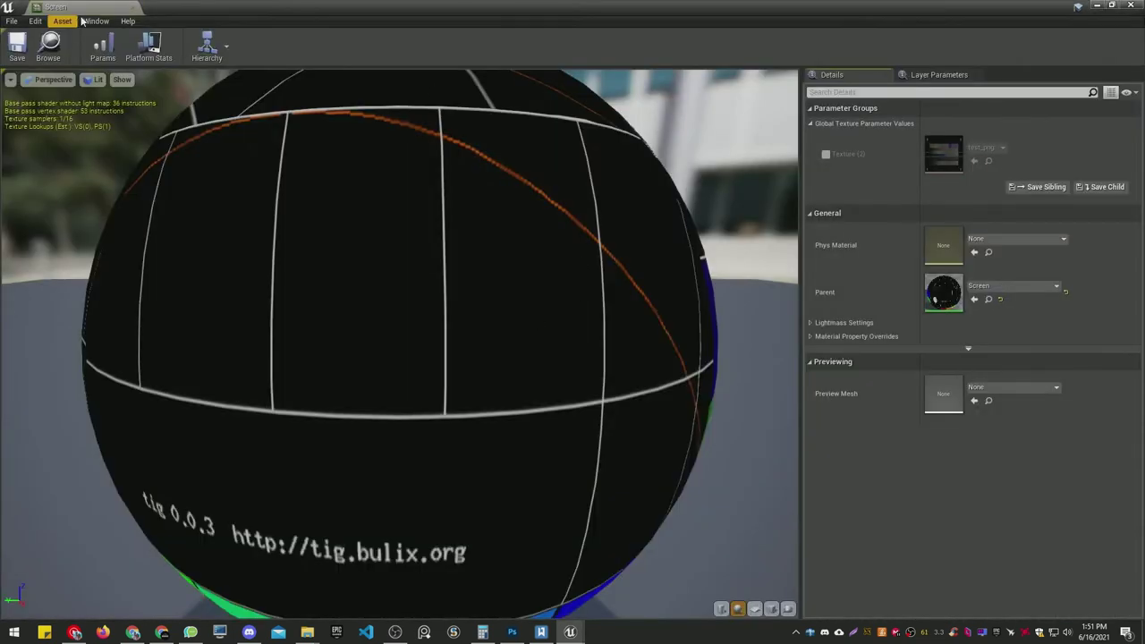
left_click(131, 7)
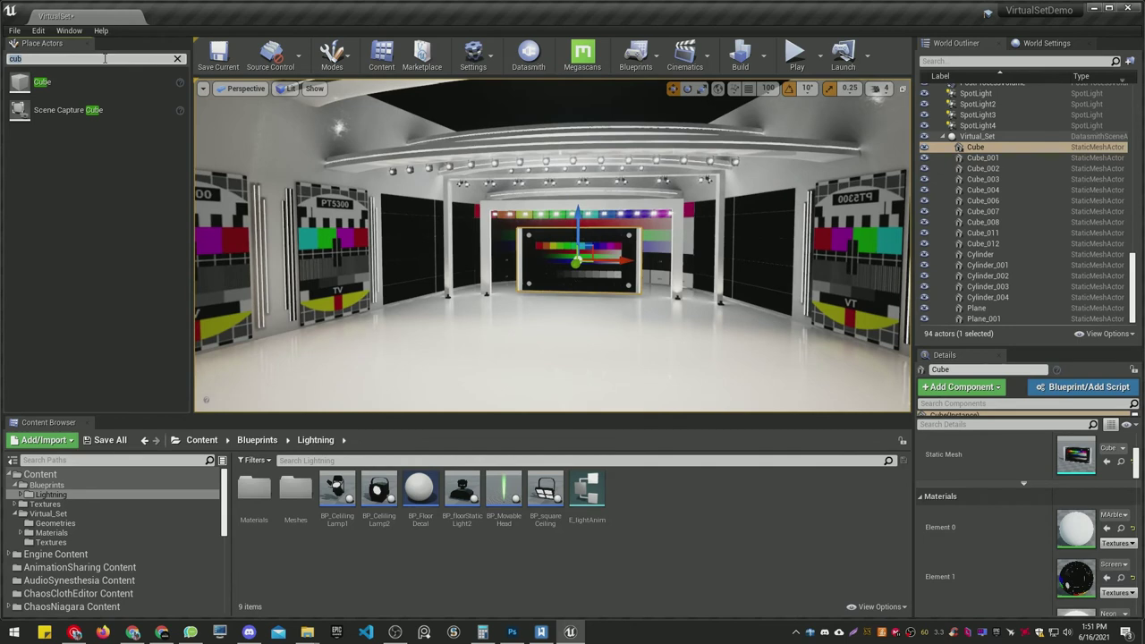
Search Place Actors for 'capt' and drop a Sphere Reflection Capture into the set
key("BackSpace")
key("BackSpace")
key("BackSpace")
type("rec")
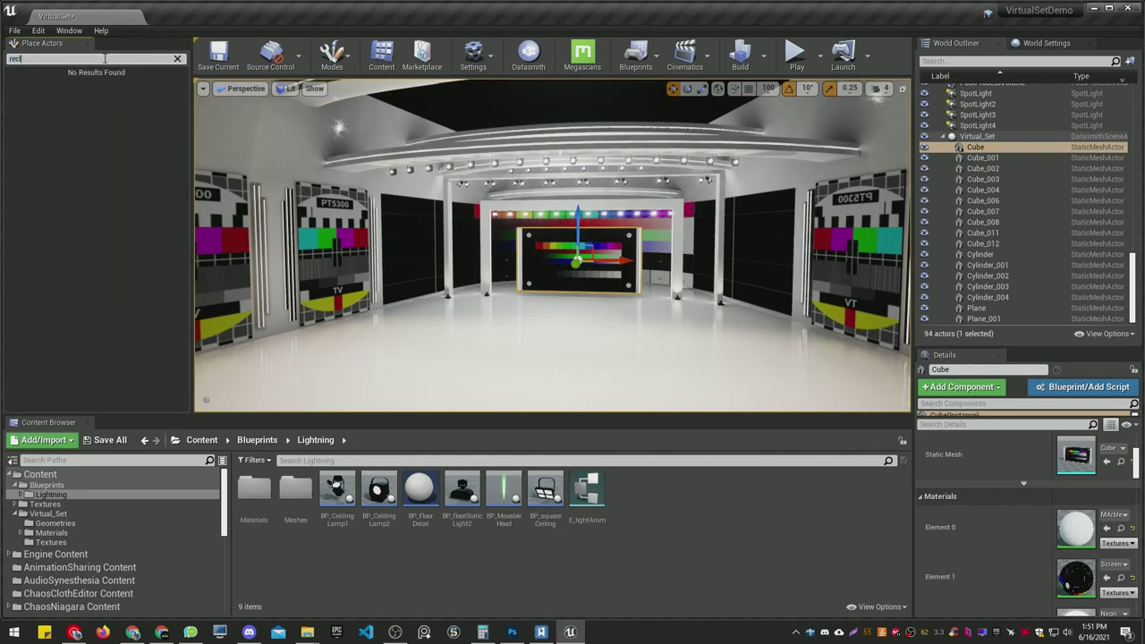
key("BackSpace")
key("BackSpace")
type("cfle")
key("BackSpace")
key("BackSpace")
key("BackSpace")
type("capt")
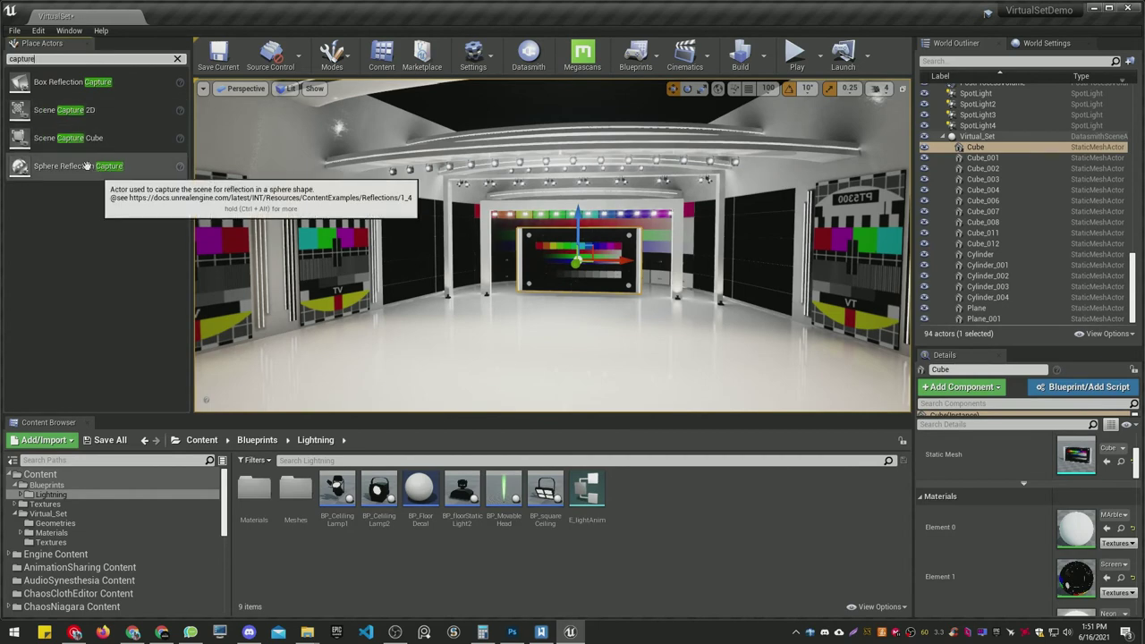
left_click_drag(78, 165, 502, 288)
left_click_drag(595, 308, 578, 310)
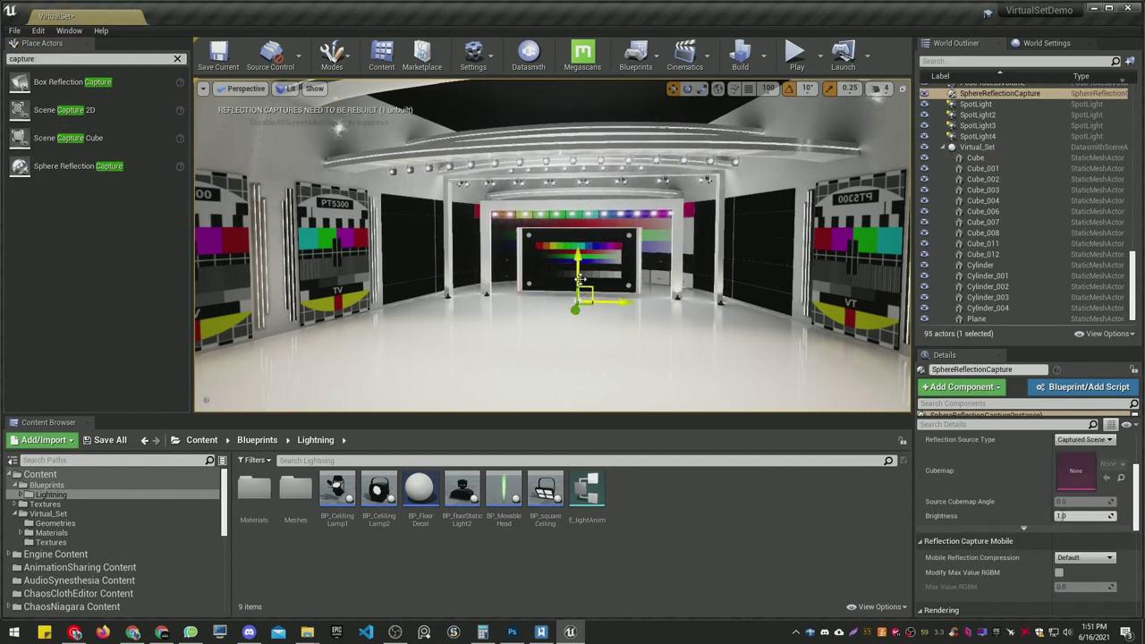
key("g")
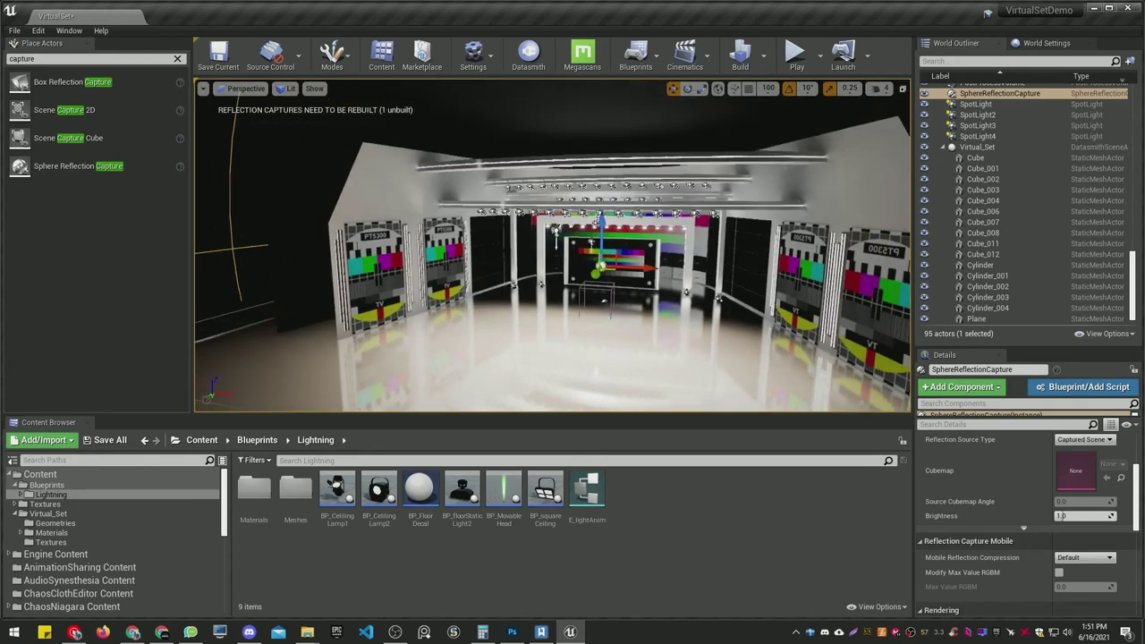
Lower the capture's Influence Radius and duplicate a second capture with a smaller radius
left_click_drag(555, 215, 526, 257, "alt")
scroll(1028, 519, "up", 3)
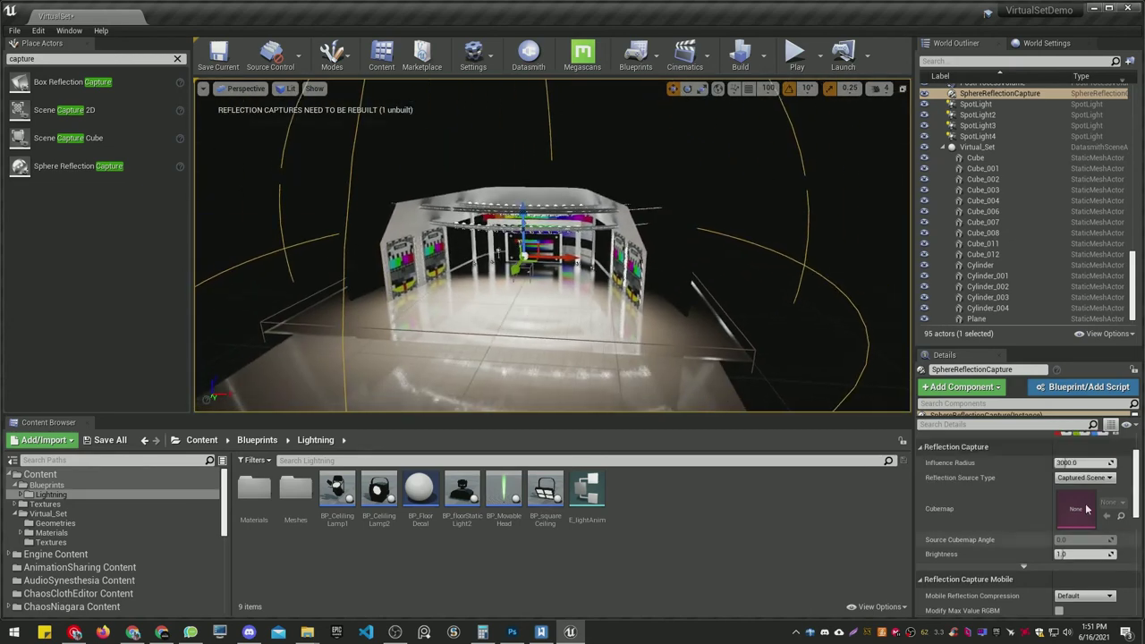
left_click_drag(1084, 517, 1046, 517)
left_click_drag(592, 327, 573, 268, "alt")
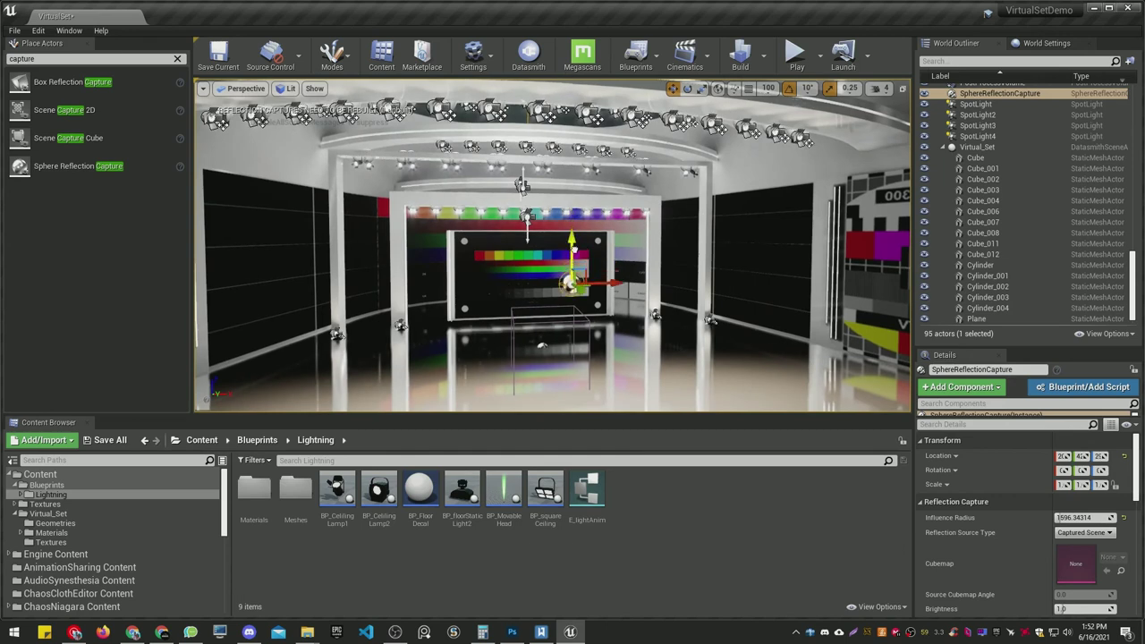
left_click_drag(566, 231, 569, 255, "alt")
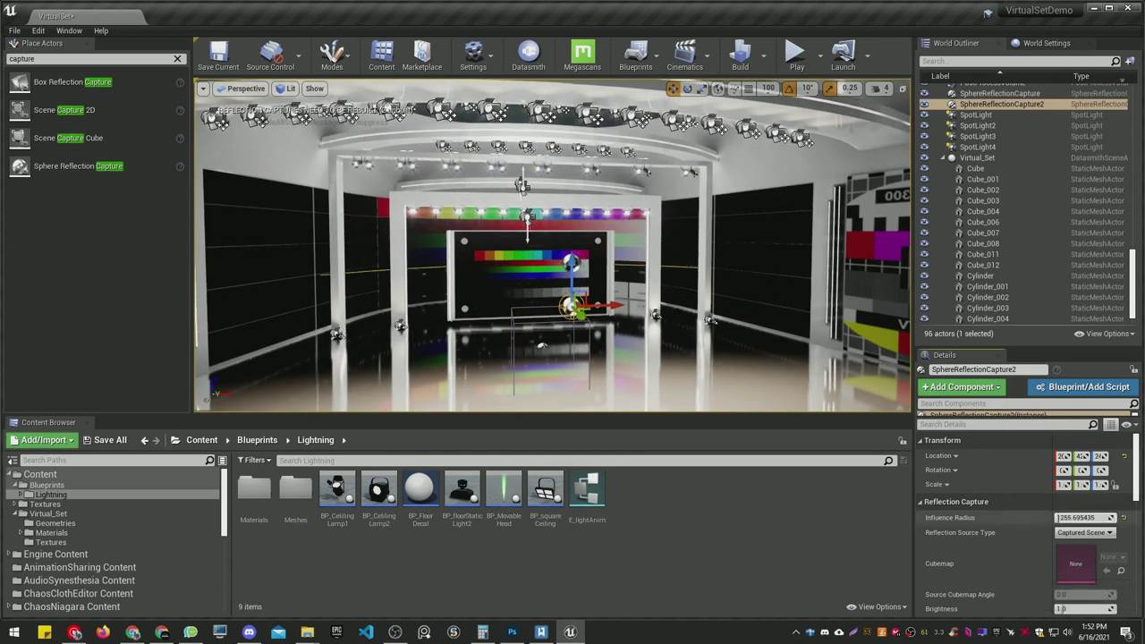
left_click_drag(1059, 517, 1029, 517)
Duplicate third and fourth reflection captures toward the left and side walls
left_click_drag(677, 364, 656, 332, "alt")
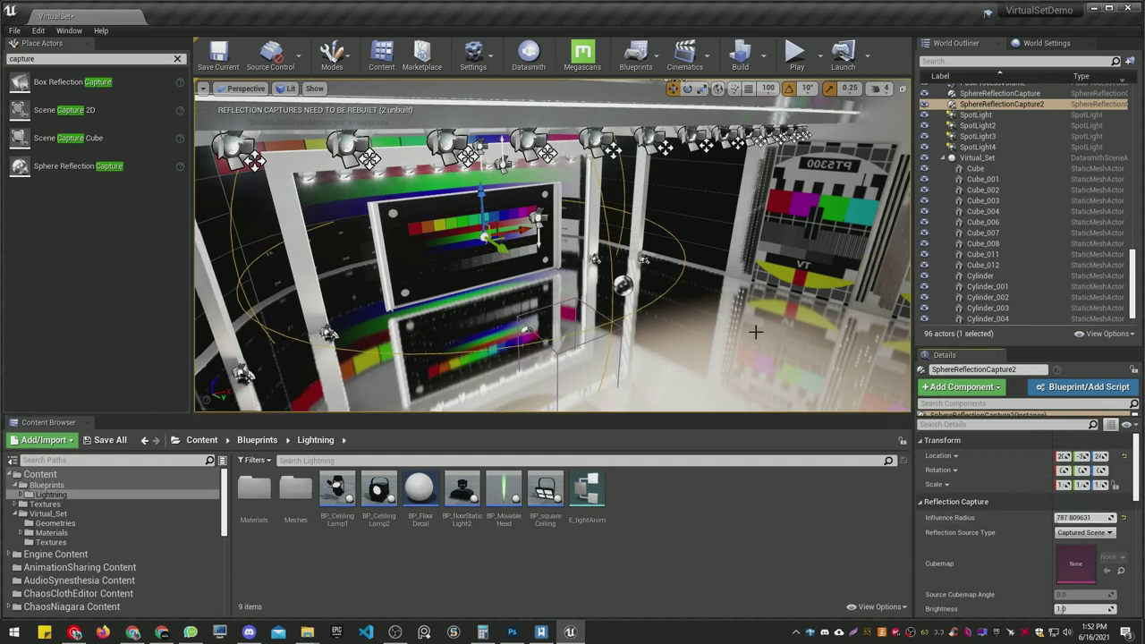
left_click_drag(756, 332, 859, 335, "alt")
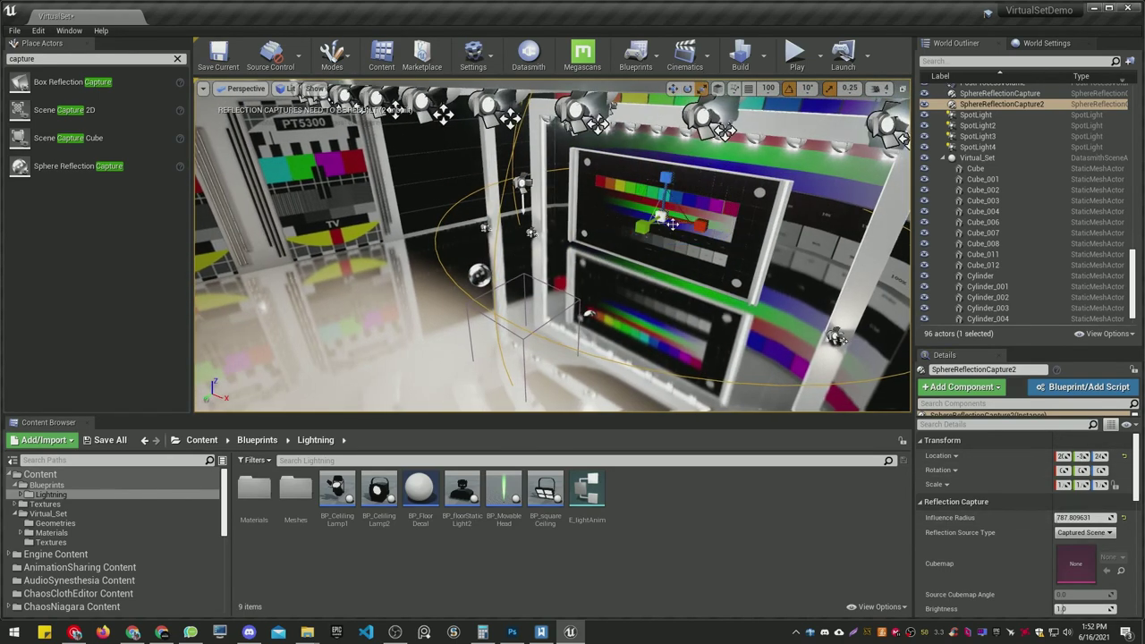
left_click_drag(666, 219, 340, 190, "alt")
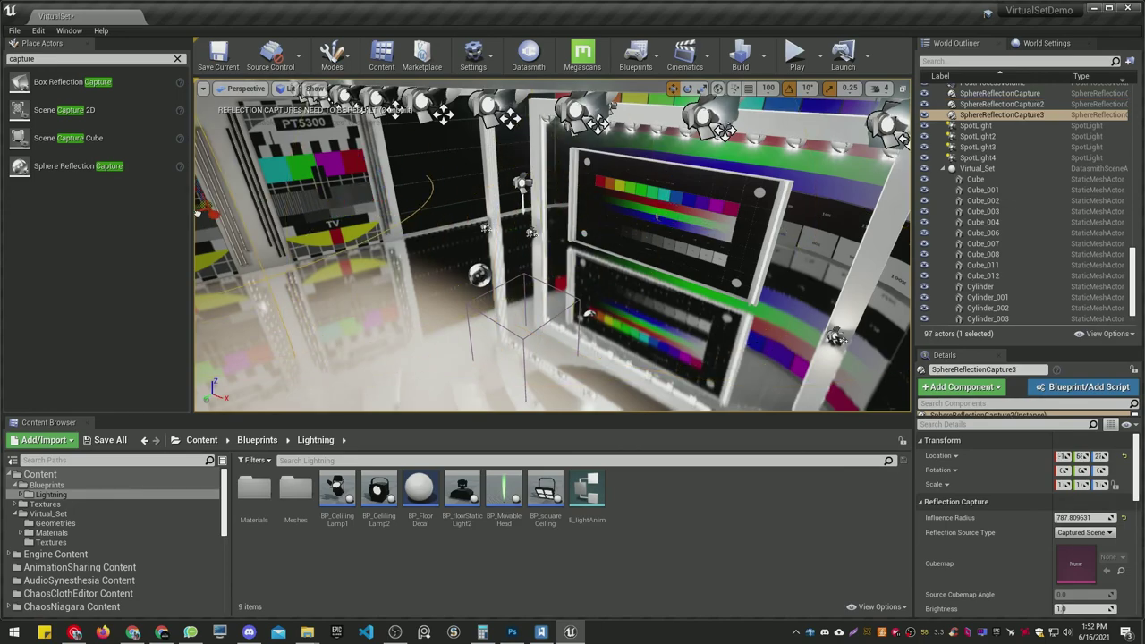
right_click_drag(552, 246, 573, 251)
left_click_drag(391, 268, 394, 268, "alt")
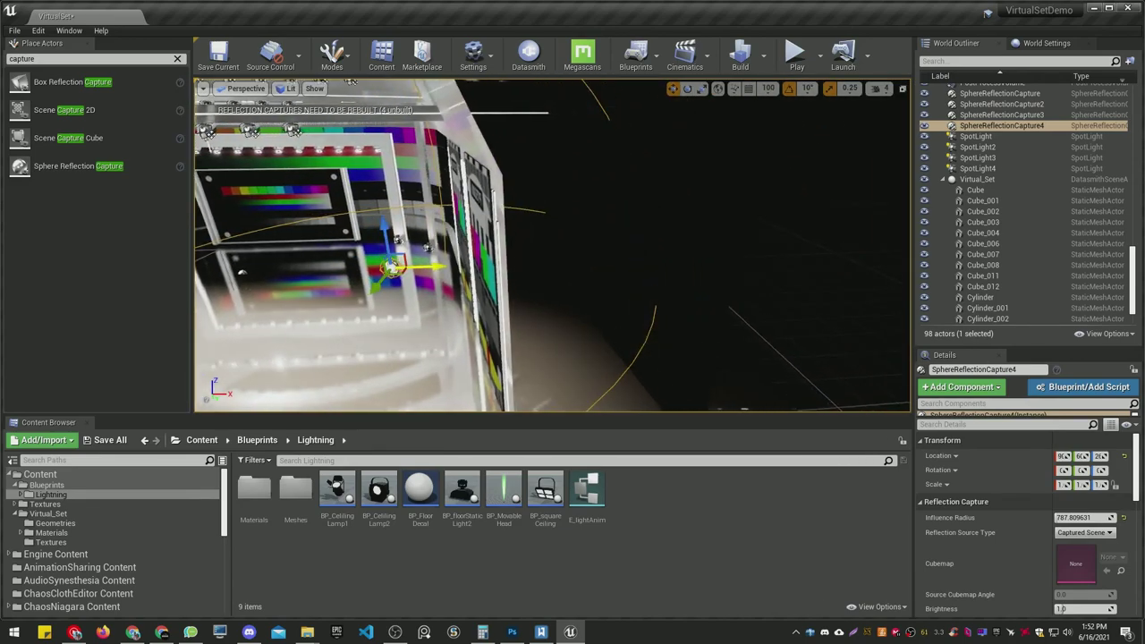
right_click_drag(572, 251, 572, 251)
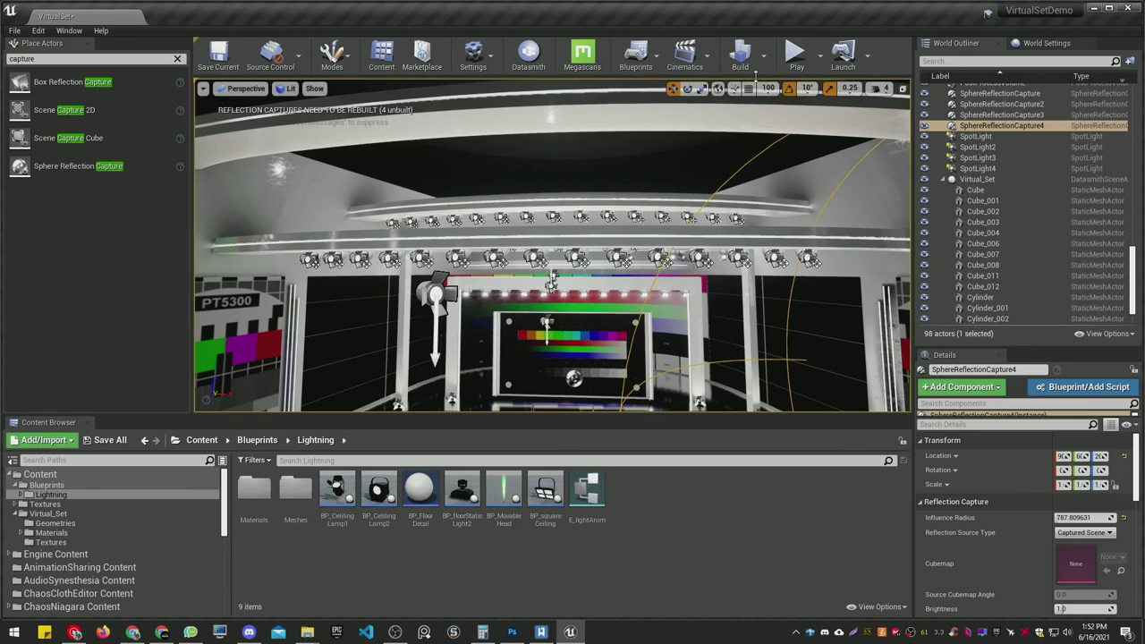
Run Build Reflection Captures from the Build dropdown
left_click(763, 55)
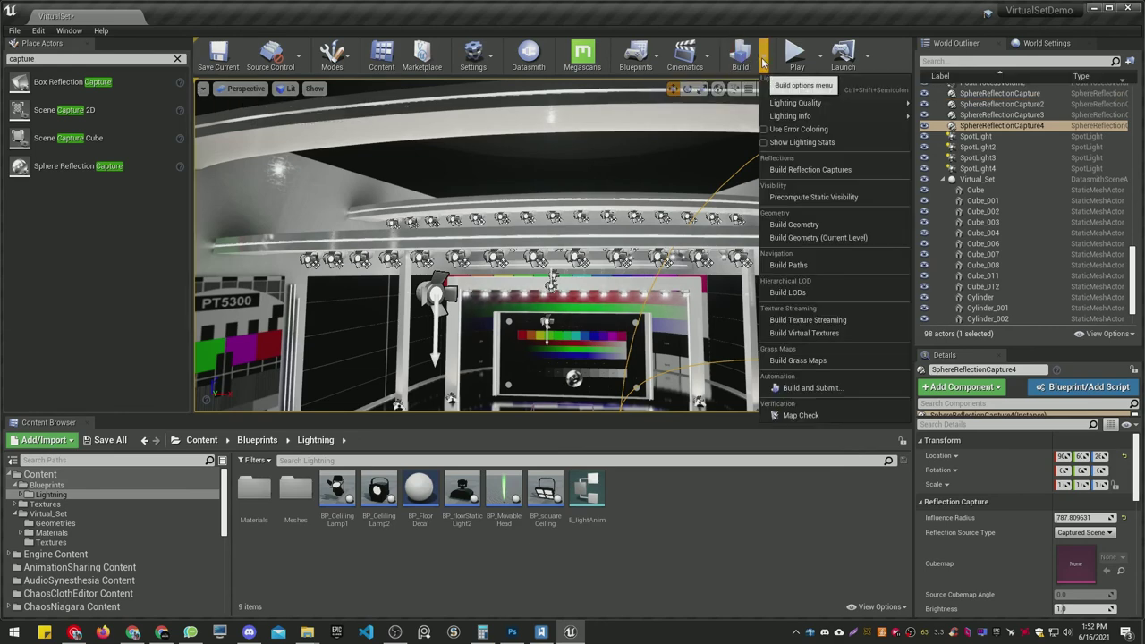
mouse_move(788, 106)
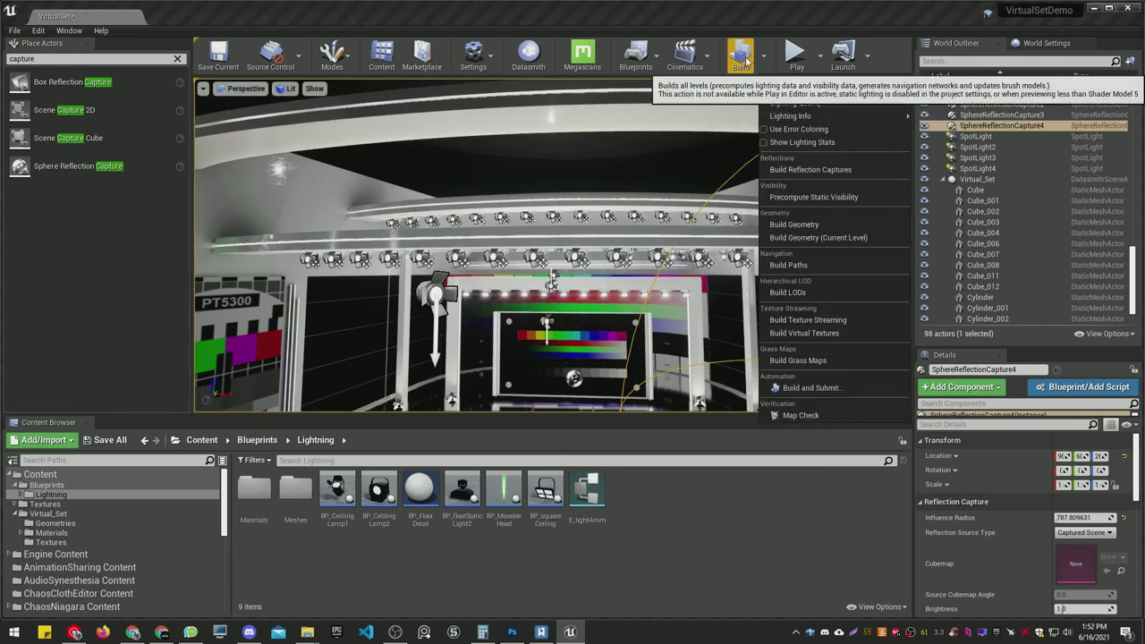
left_click(765, 60)
left_click(758, 57)
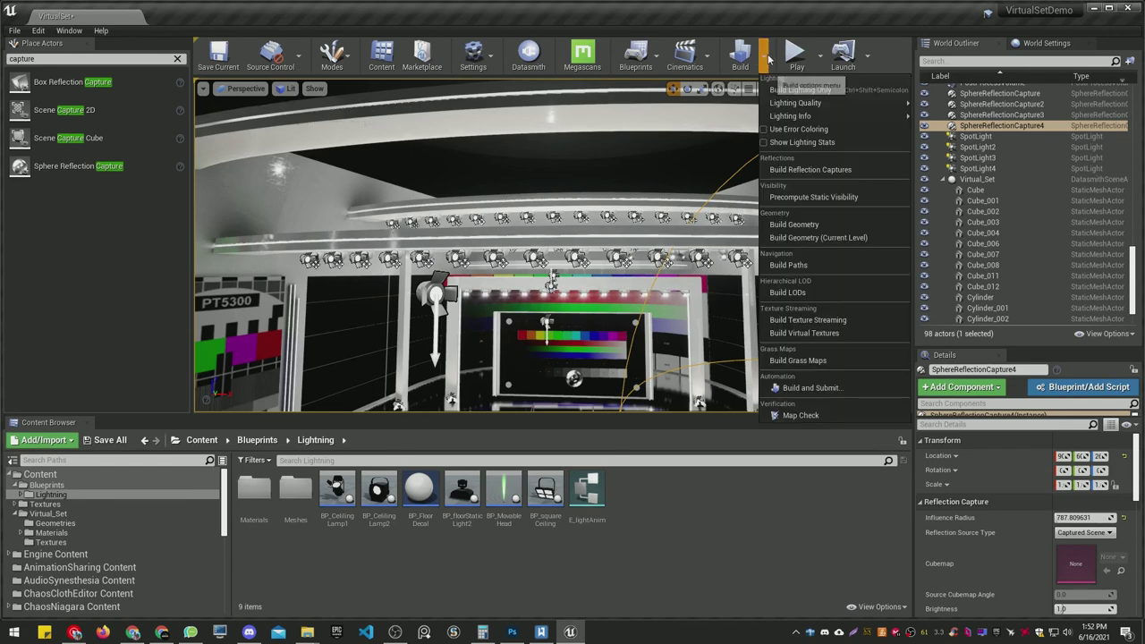
left_click(844, 170)
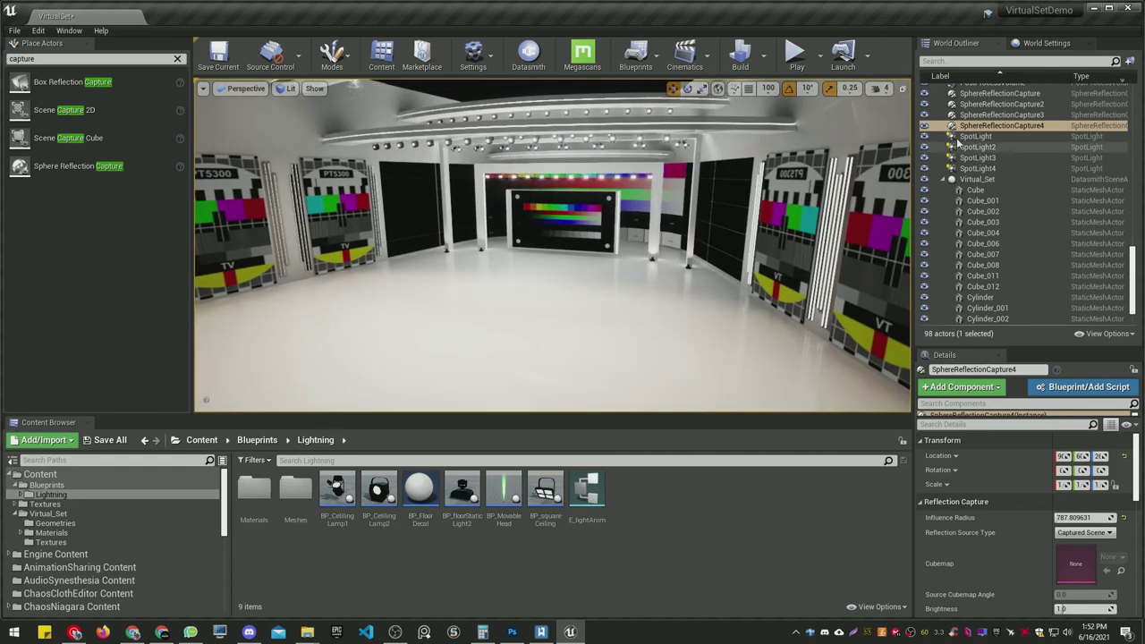
Select SphereReflectionCapture4 and inspect the rebuilt reflections on the back walls
left_click(929, 127)
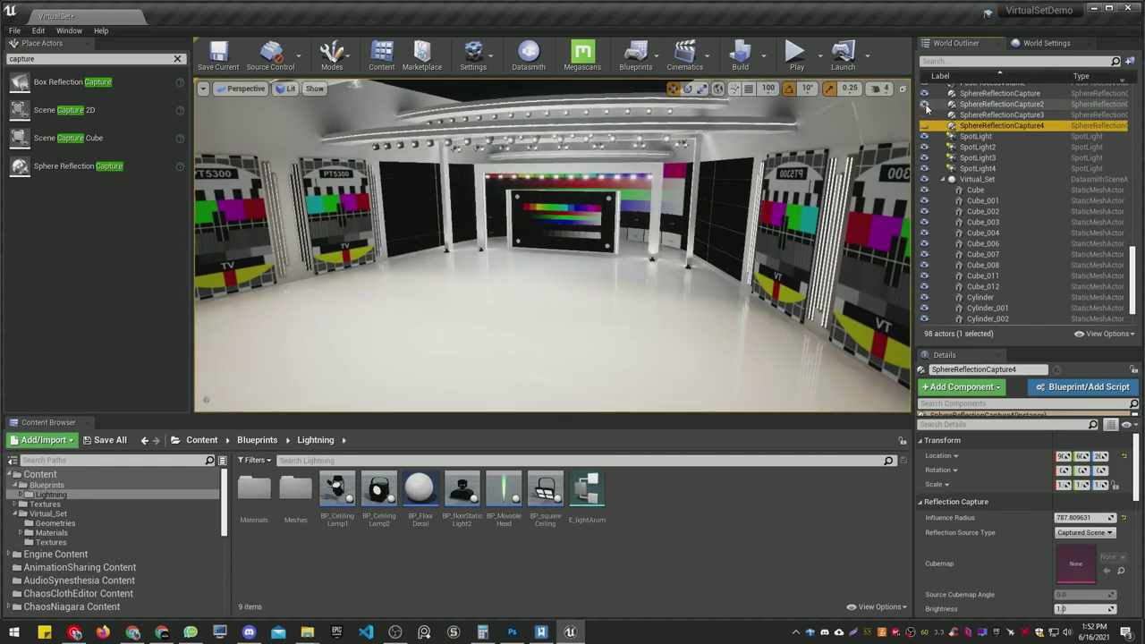
right_click_drag(552, 246, 501, 251)
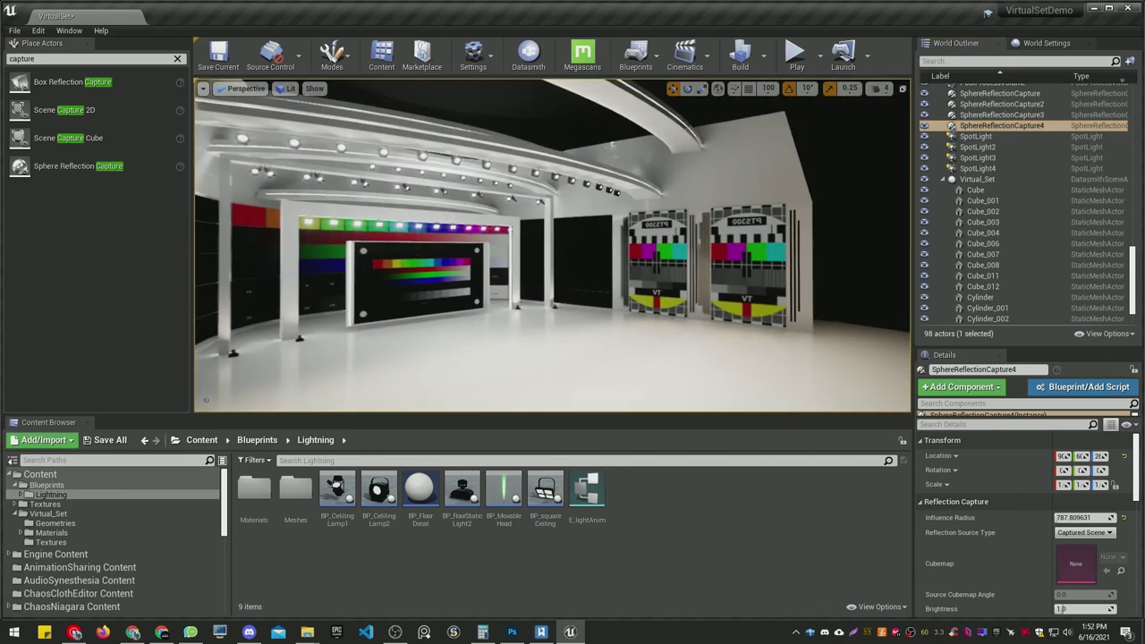
right_click_drag(553, 246, 483, 248)
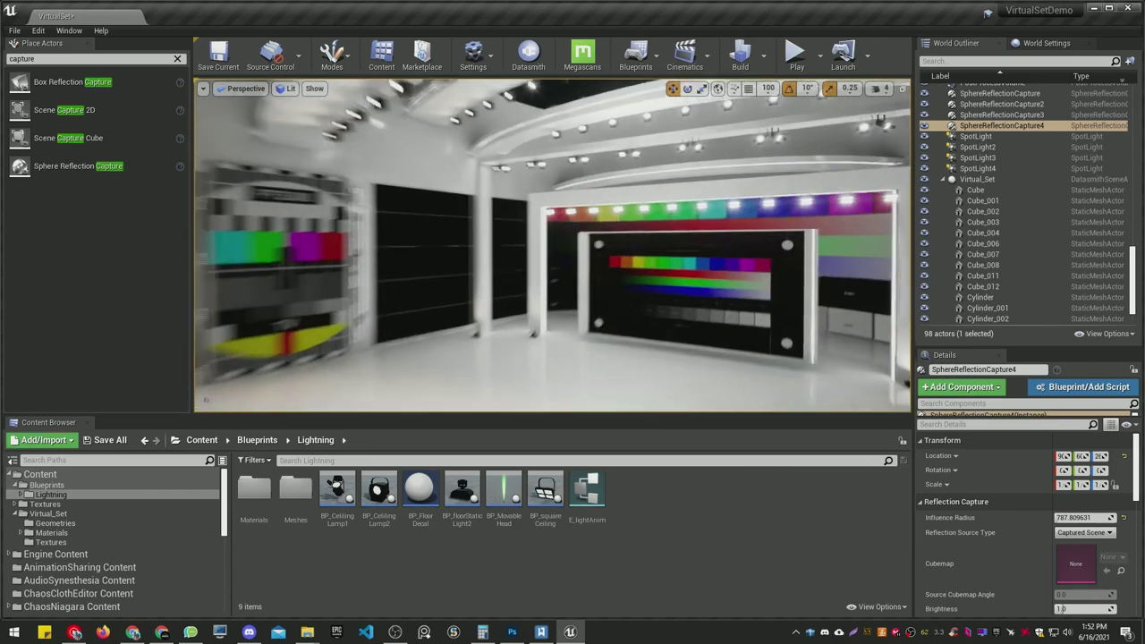
right_click_drag(552, 247, 429, 248)
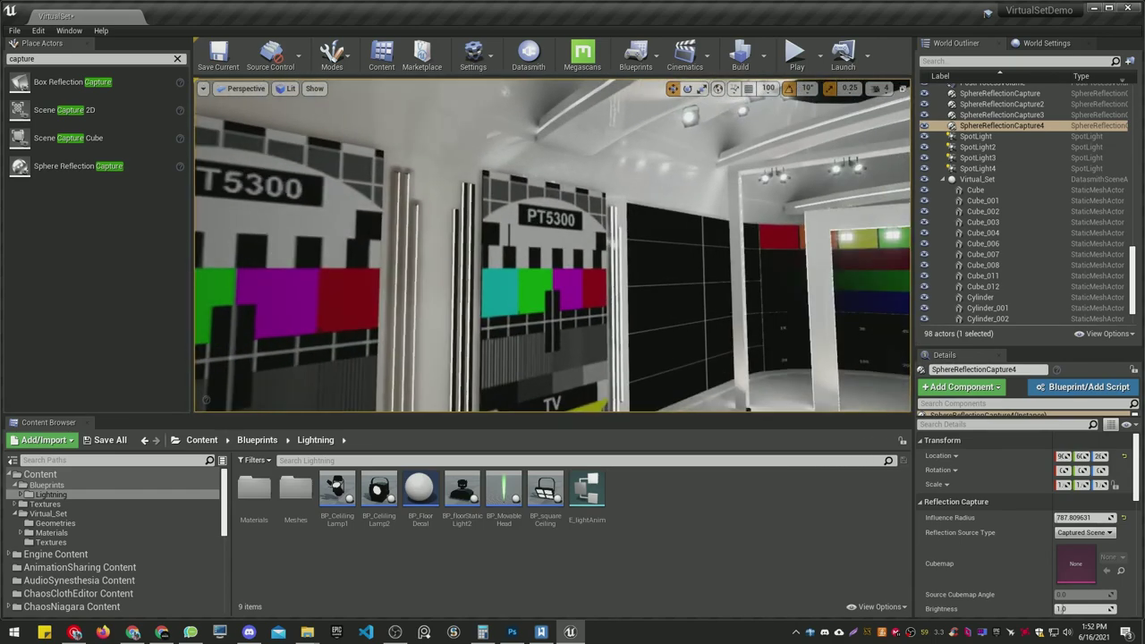
right_click_drag(689, 284, 688, 284)
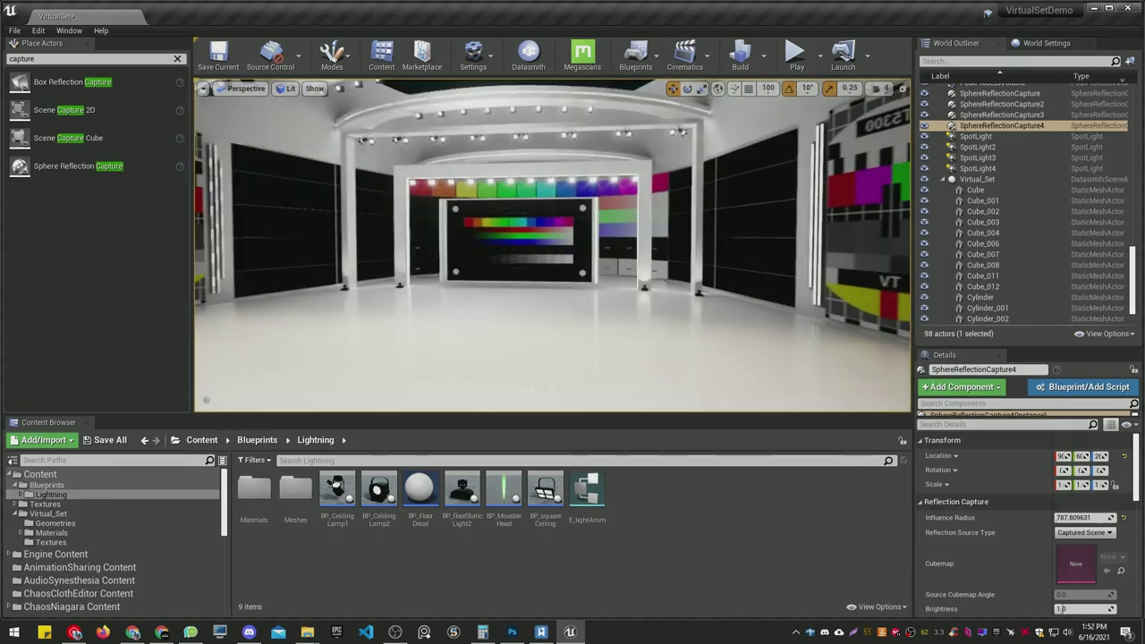